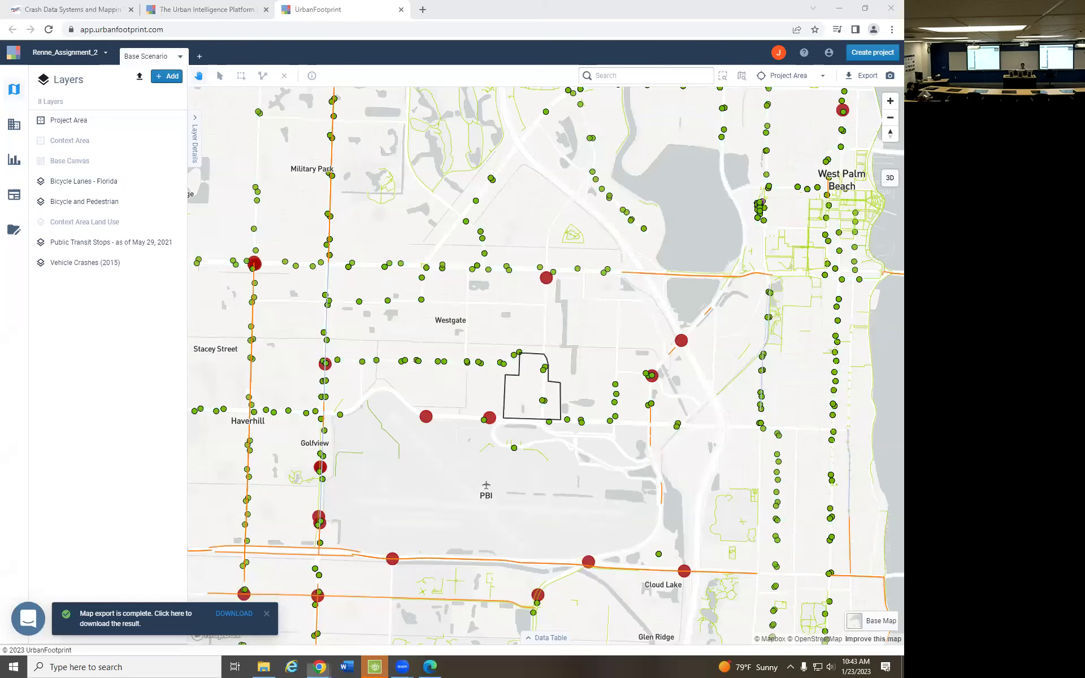
# Switch to the Canvas assignment page and read the Part 2 advanced map-making requirements.
pyautogui.hotkey('alt', 'Tab')
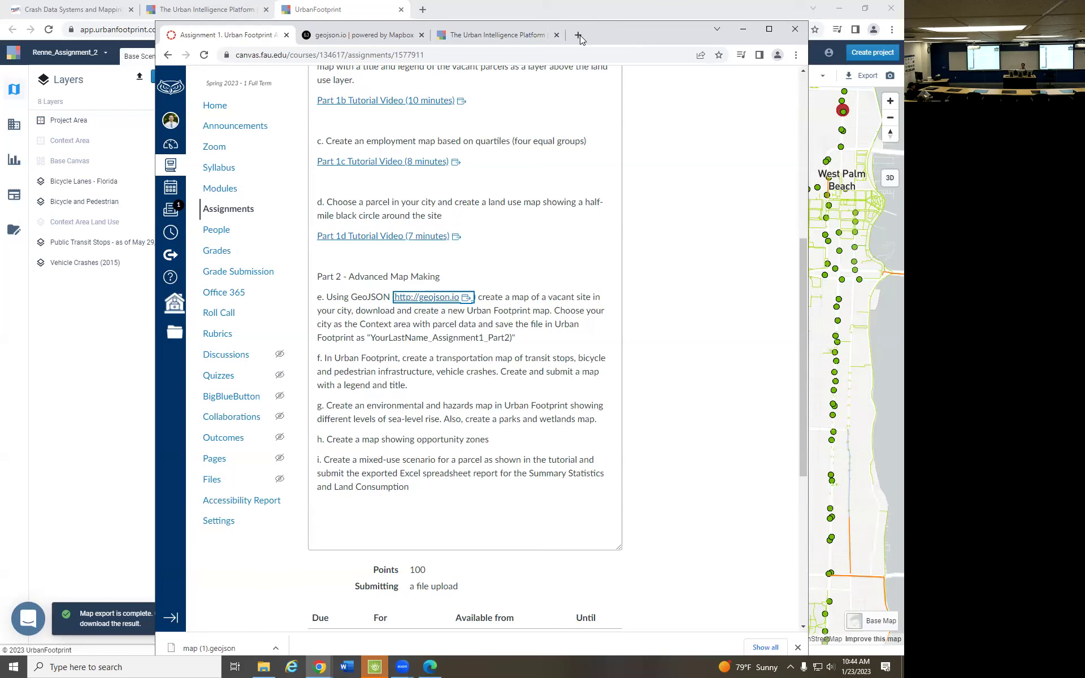
pyautogui.click(742, 28)
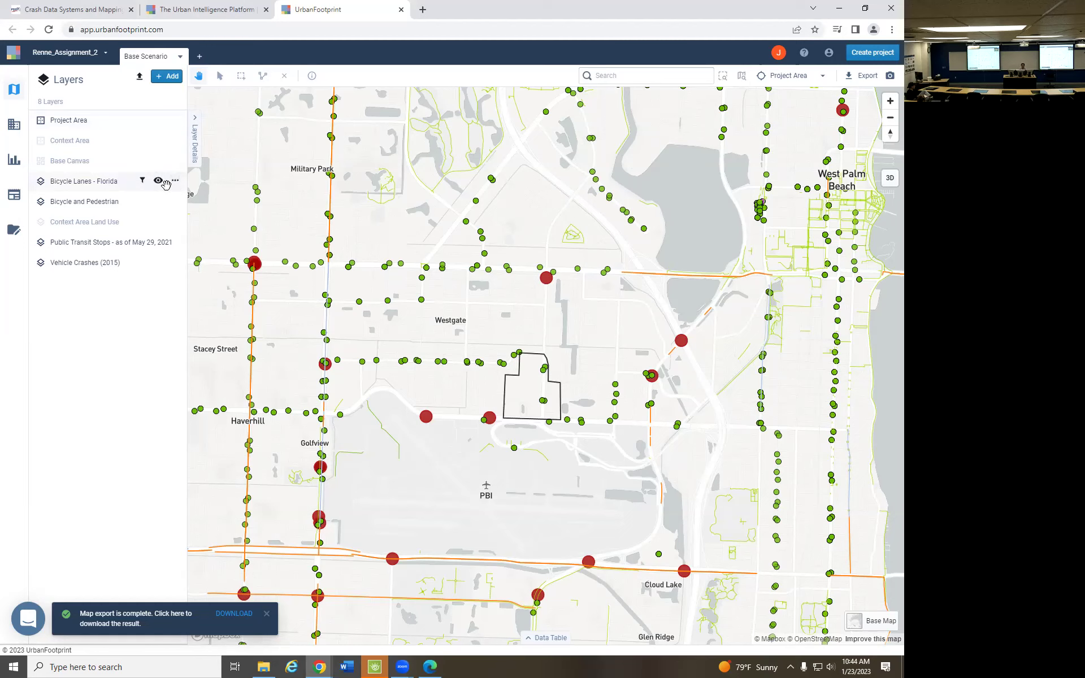
# Hide the Bicycle Lanes - Florida, Bicycle and Pedestrian, Public Transit Stops and Vehicle Crashes (2015) layers.
pyautogui.click(158, 180)
pyautogui.click(158, 202)
pyautogui.click(158, 242)
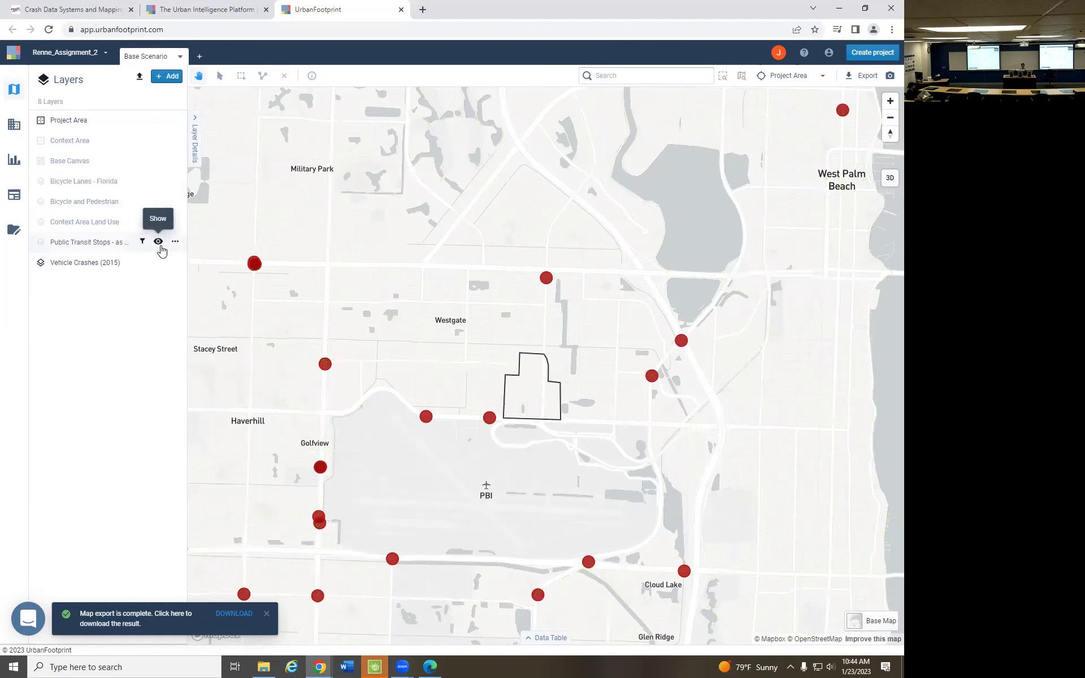
pyautogui.click(158, 262)
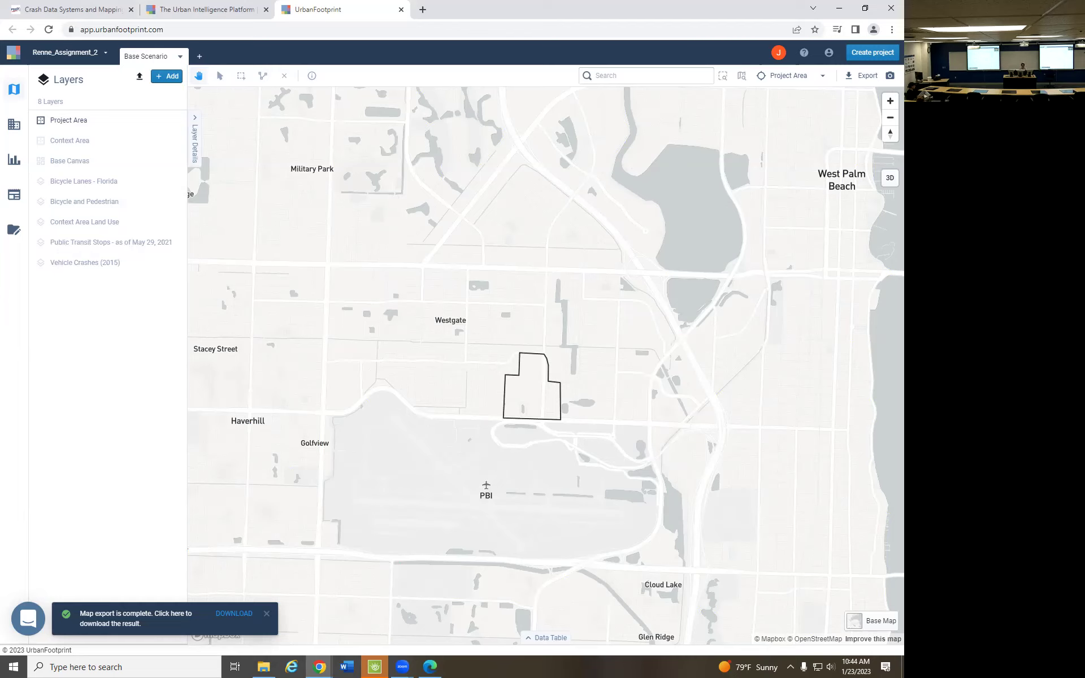
# Find the Parks and Wetlands layers in the layer library and add both to the project.
pyautogui.click(163, 74)
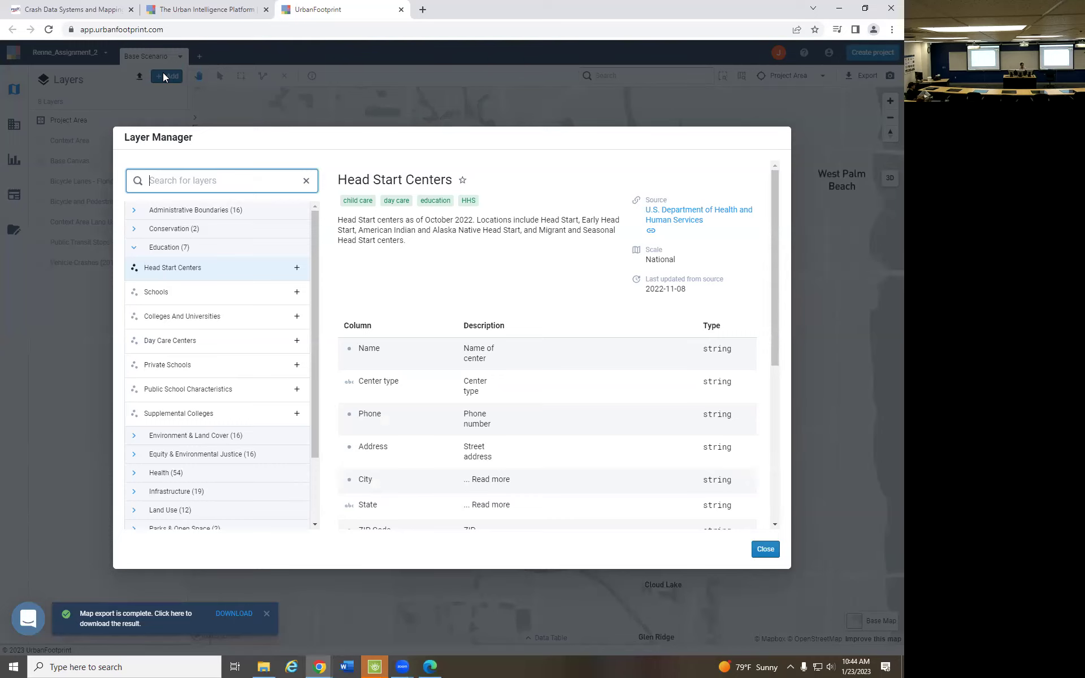
pyautogui.write('park')
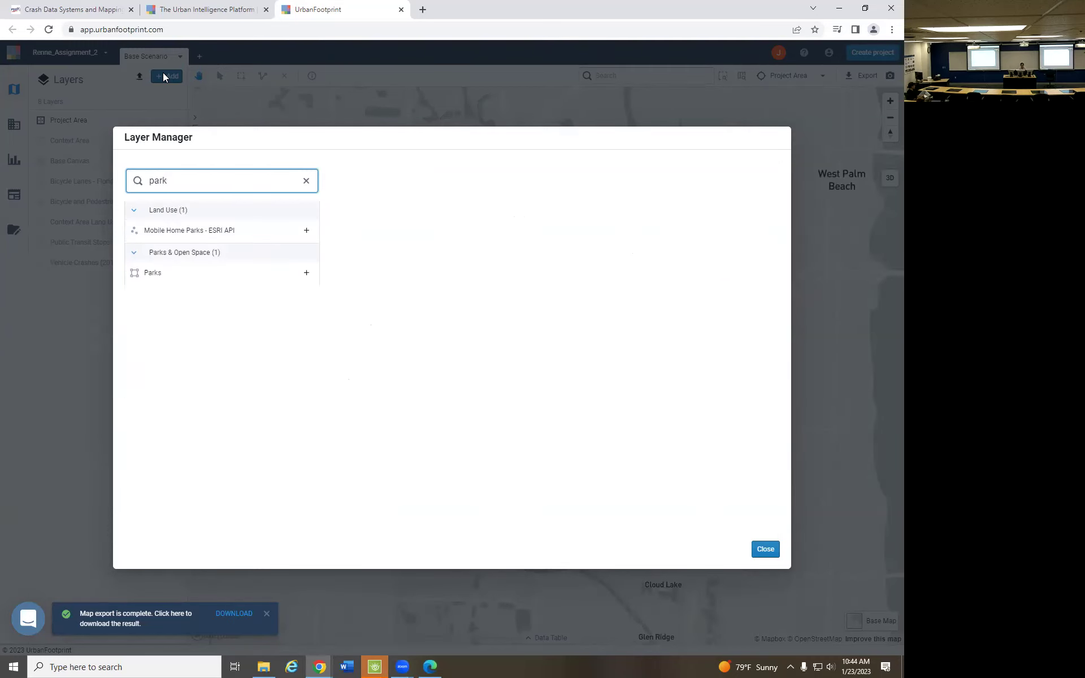
pyautogui.click(307, 272)
pyautogui.moveTo(194, 180); pyautogui.dragTo(138, 180)
pyautogui.write('wetlan')
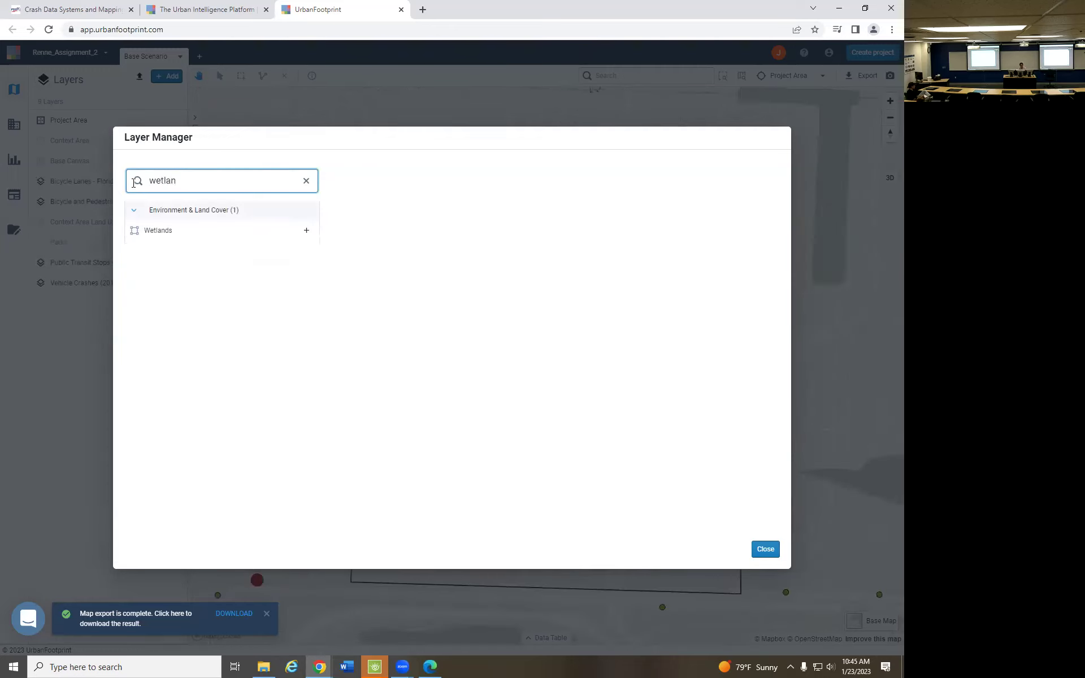
pyautogui.click(306, 230)
pyautogui.click(765, 548)
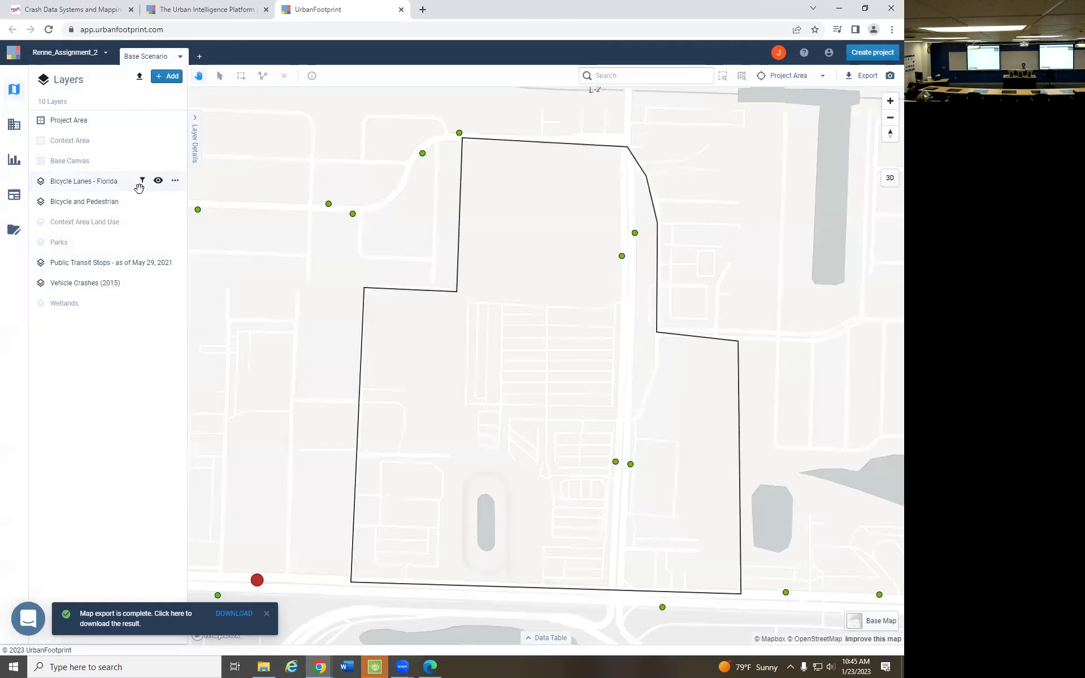
# Hide the bicycle lane, bicycle and pedestrian, transit stop and vehicle crash layers, and show the Parks and Wetlands layers.
pyautogui.moveTo(150, 180)
pyautogui.click(158, 182)
pyautogui.click(157, 203)
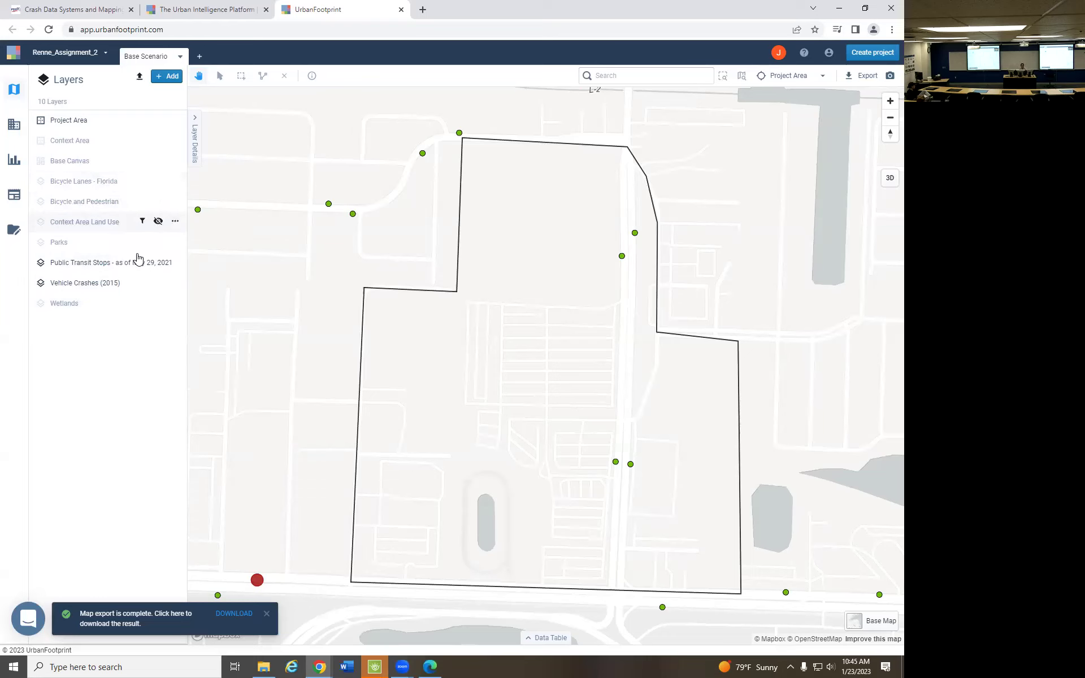
pyautogui.click(159, 262)
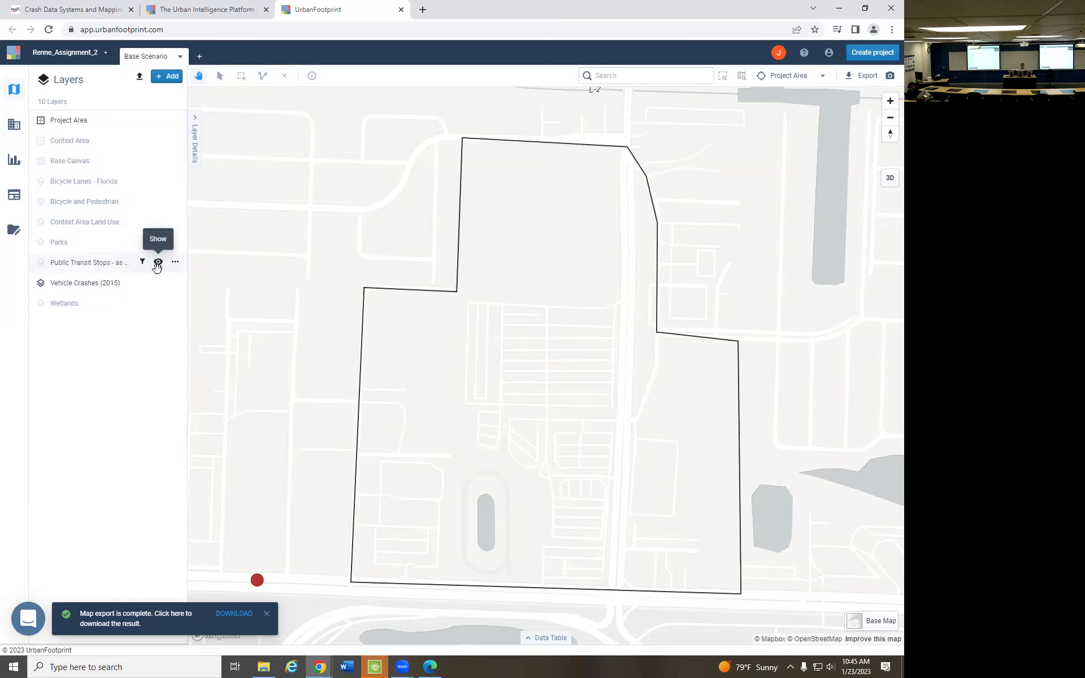
pyautogui.click(157, 282)
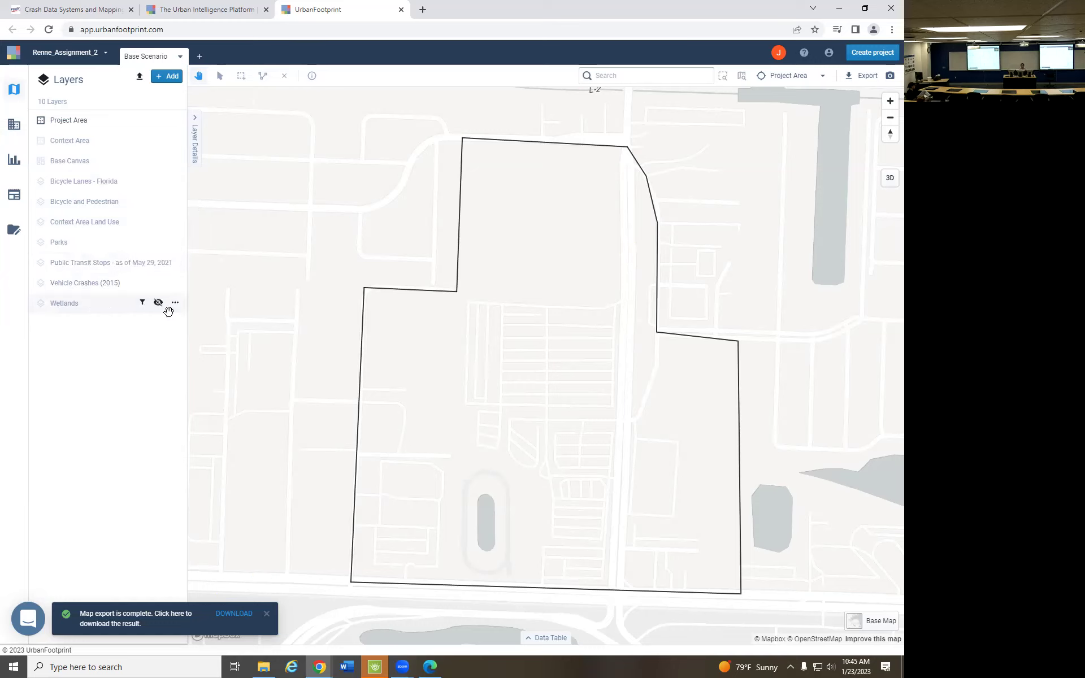
pyautogui.click(159, 242)
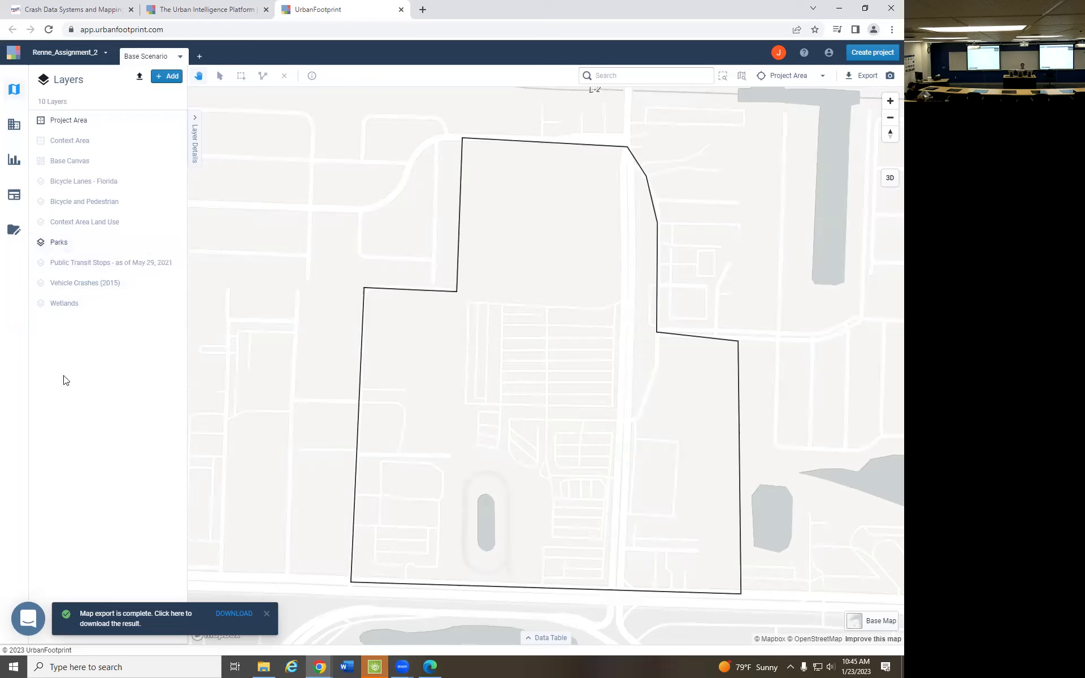
pyautogui.click(158, 303)
# Examine the parks and wetlands around the project area and across the wider West Palm Beach region.
pyautogui.moveTo(608, 405); pyautogui.dragTo(577, 394)
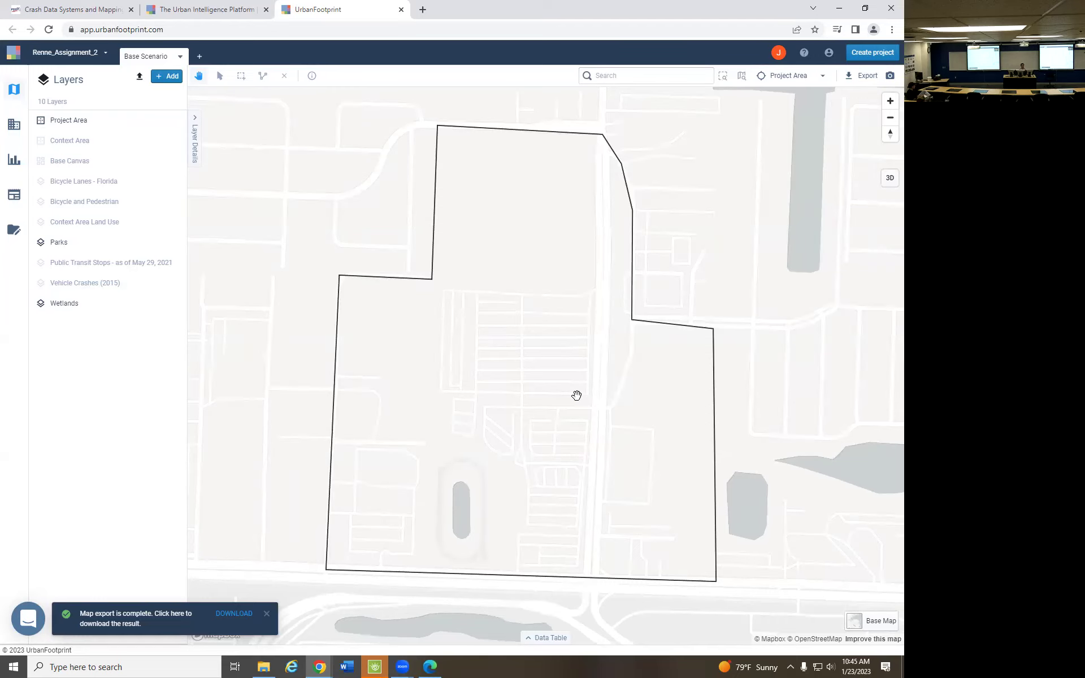
pyautogui.scroll(-5, 576, 395)
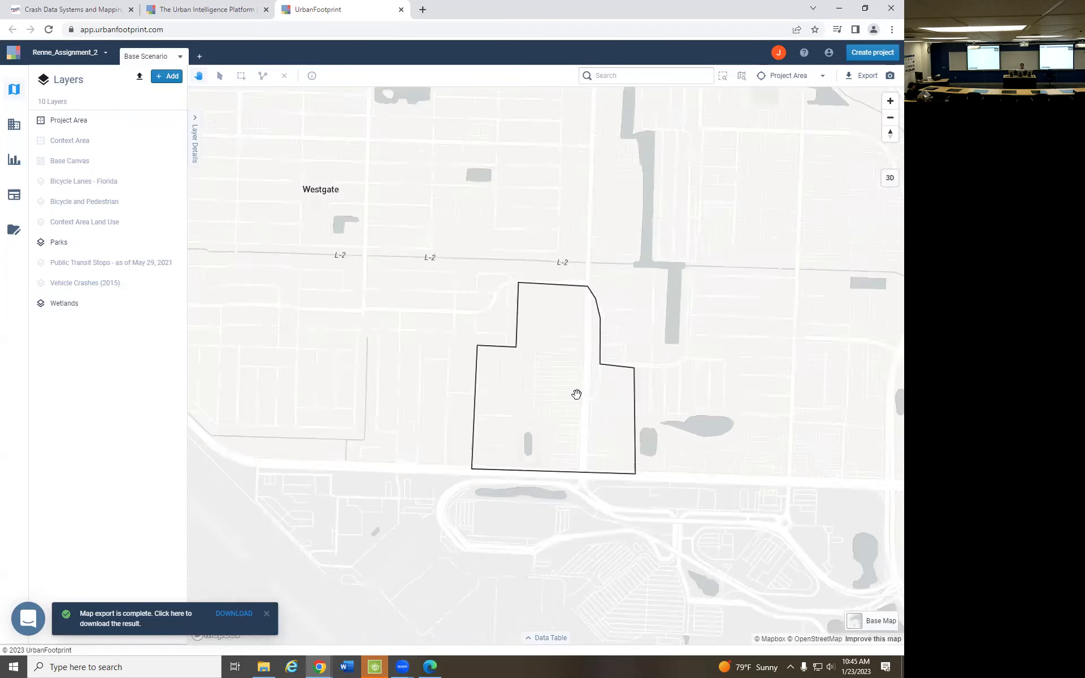
pyautogui.scroll(-3, 576, 394)
pyautogui.scroll(-3, 576, 394)
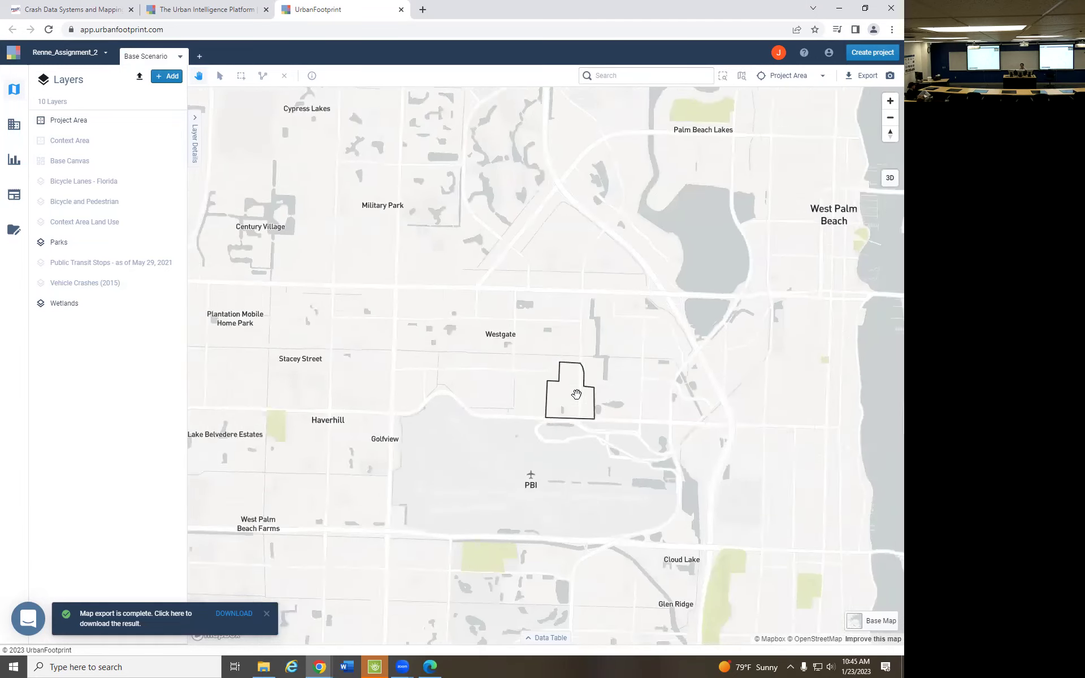
pyautogui.moveTo(573, 339); pyautogui.dragTo(564, 319)
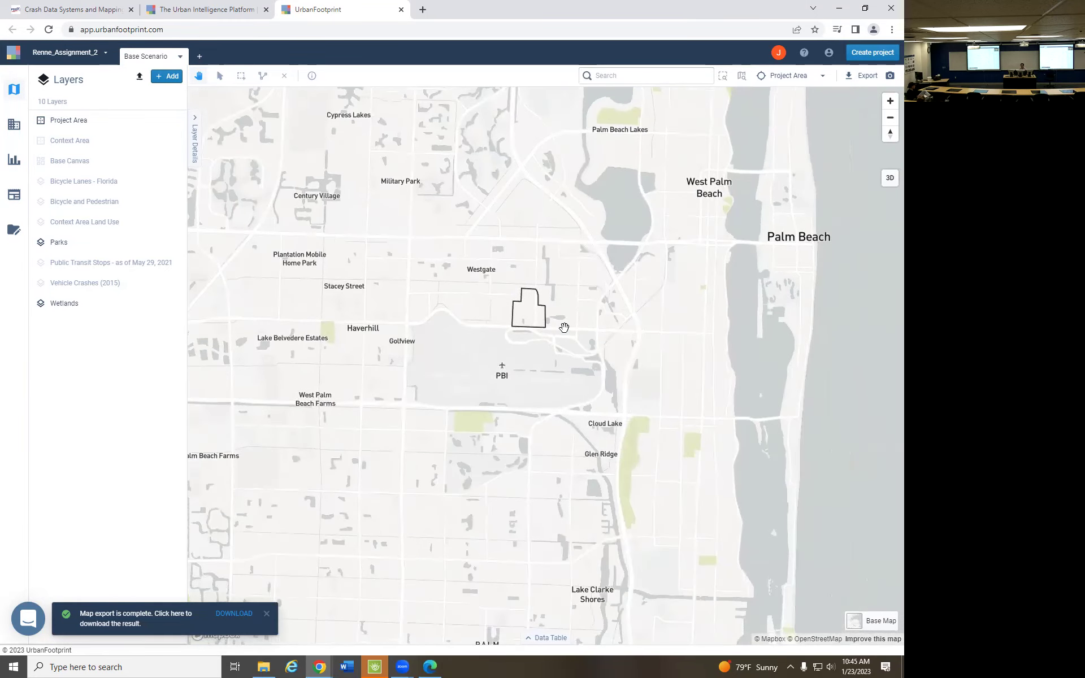
pyautogui.scroll(-4, 563, 320)
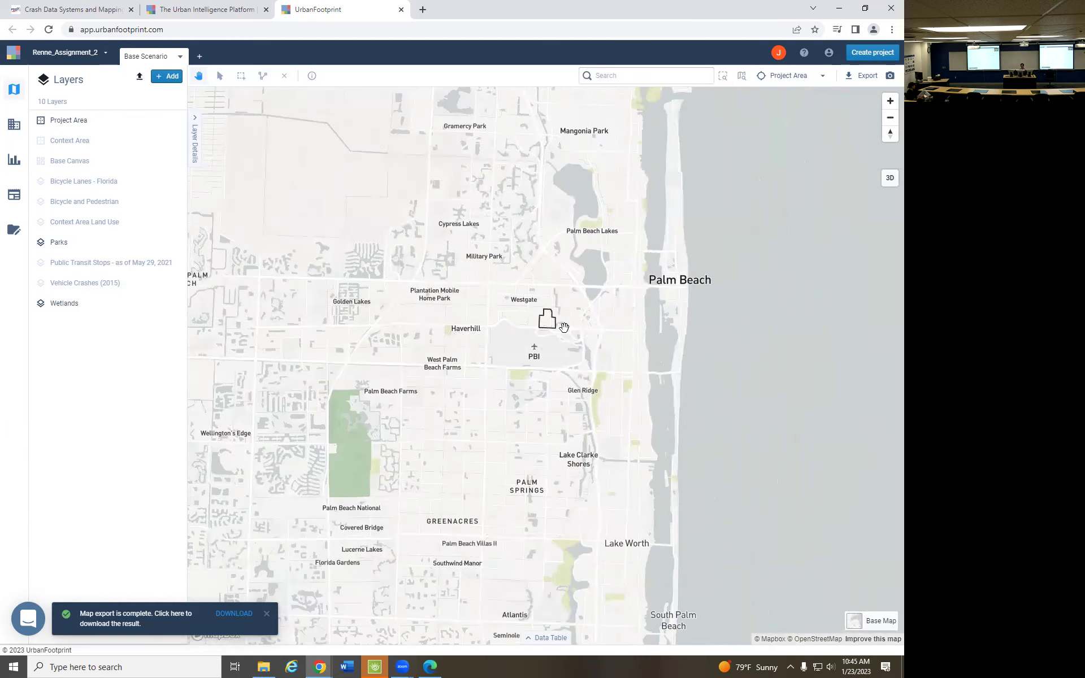
pyautogui.scroll(-5, 564, 327)
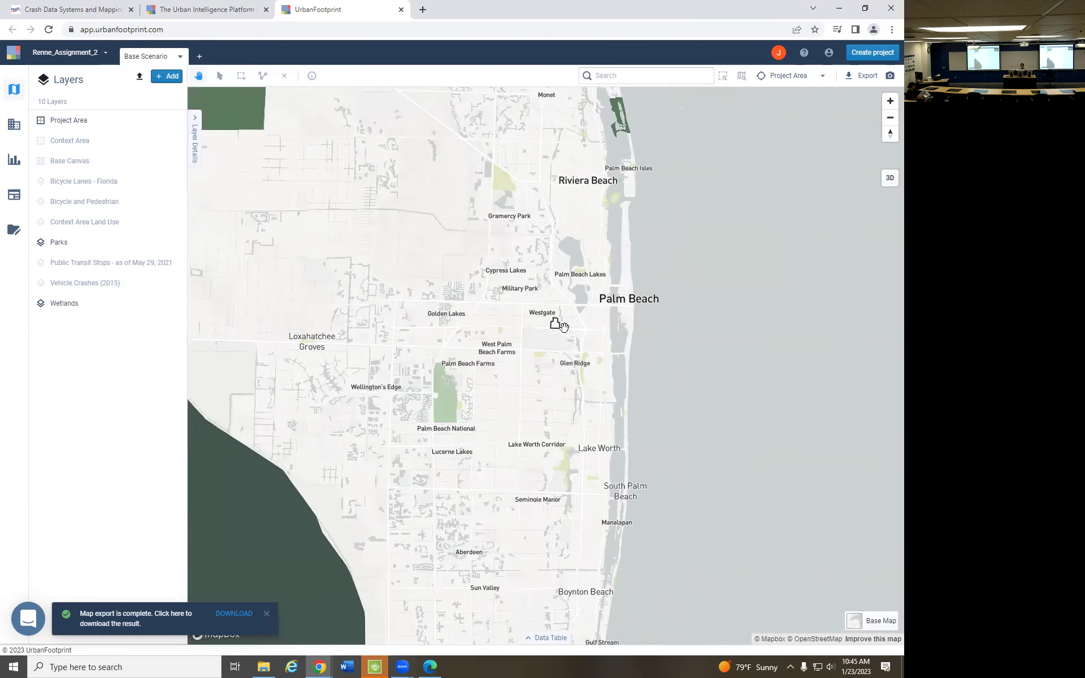
pyautogui.scroll(-2, 562, 326)
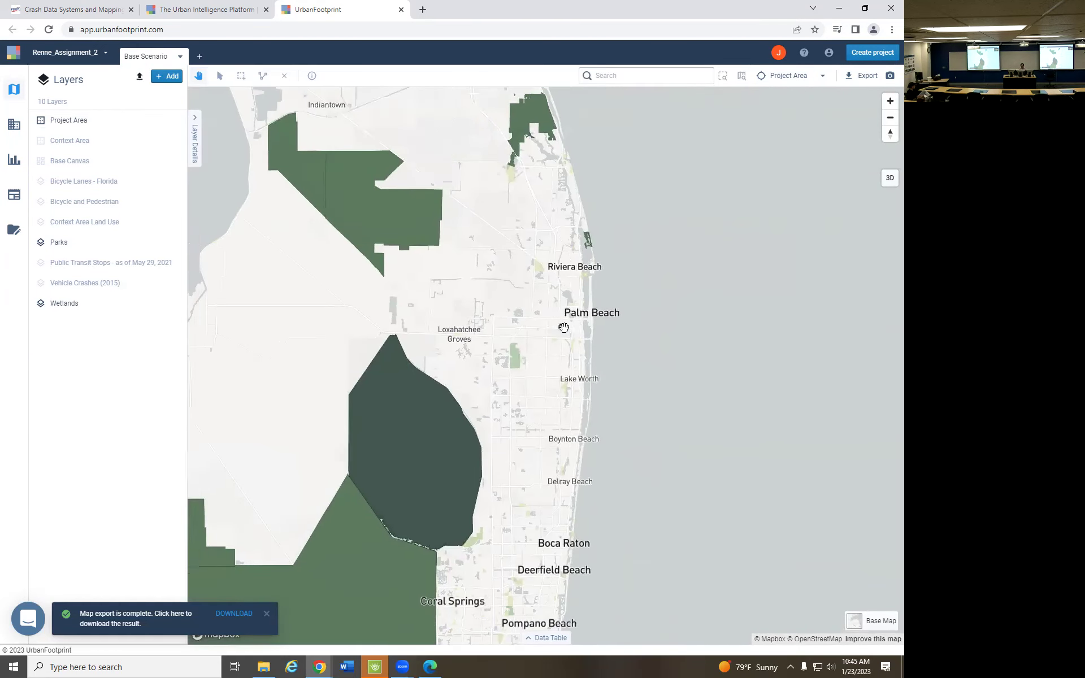
pyautogui.scroll(5, 563, 327)
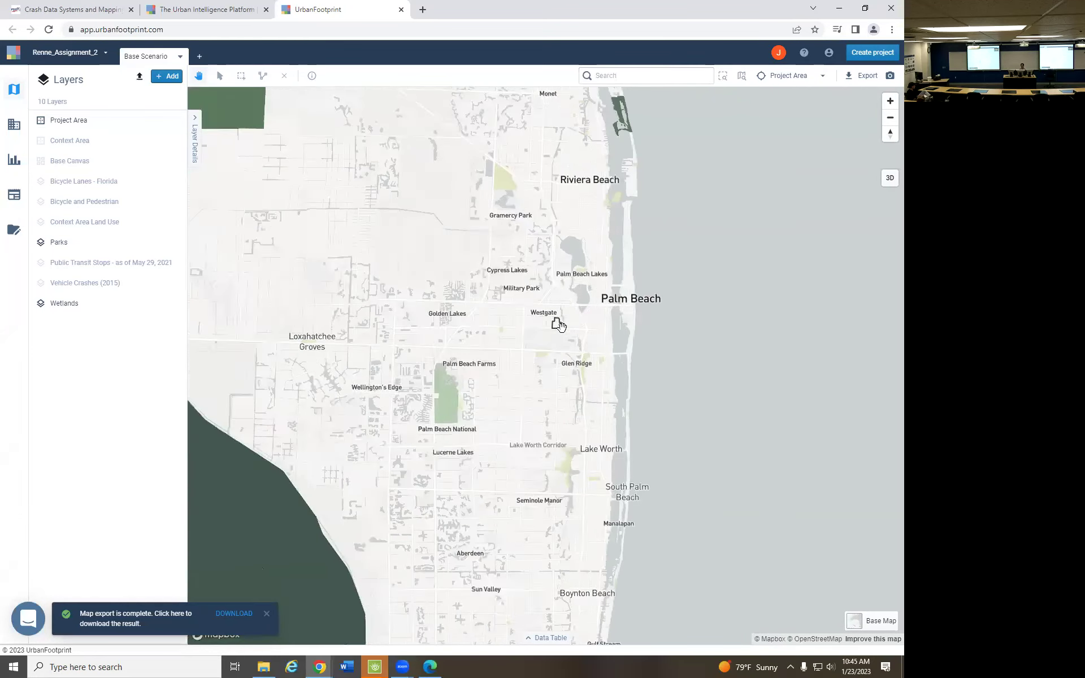
pyautogui.scroll(3, 561, 326)
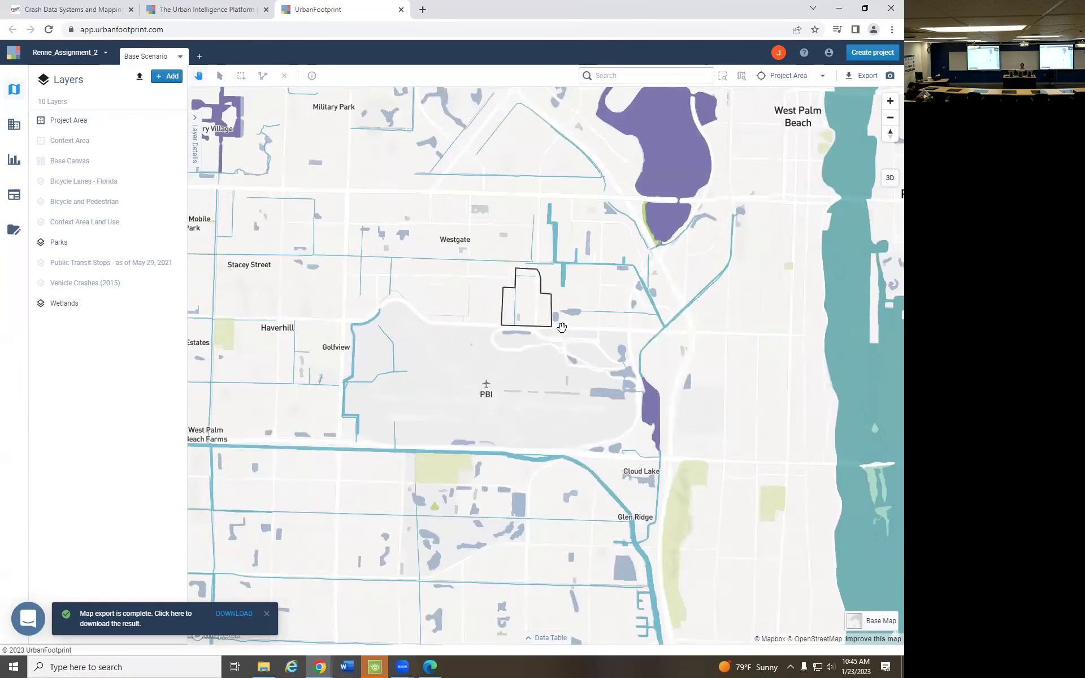
pyautogui.moveTo(595, 262); pyautogui.dragTo(564, 416)
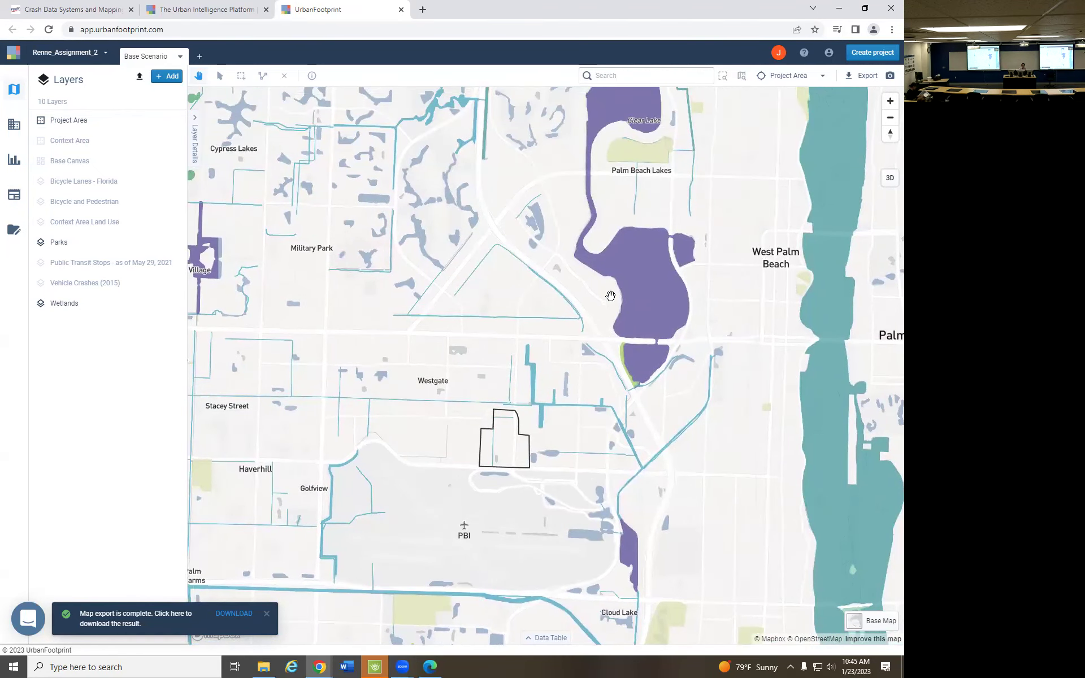
pyautogui.moveTo(578, 404); pyautogui.dragTo(592, 383)
pyautogui.scroll(-3, 598, 360)
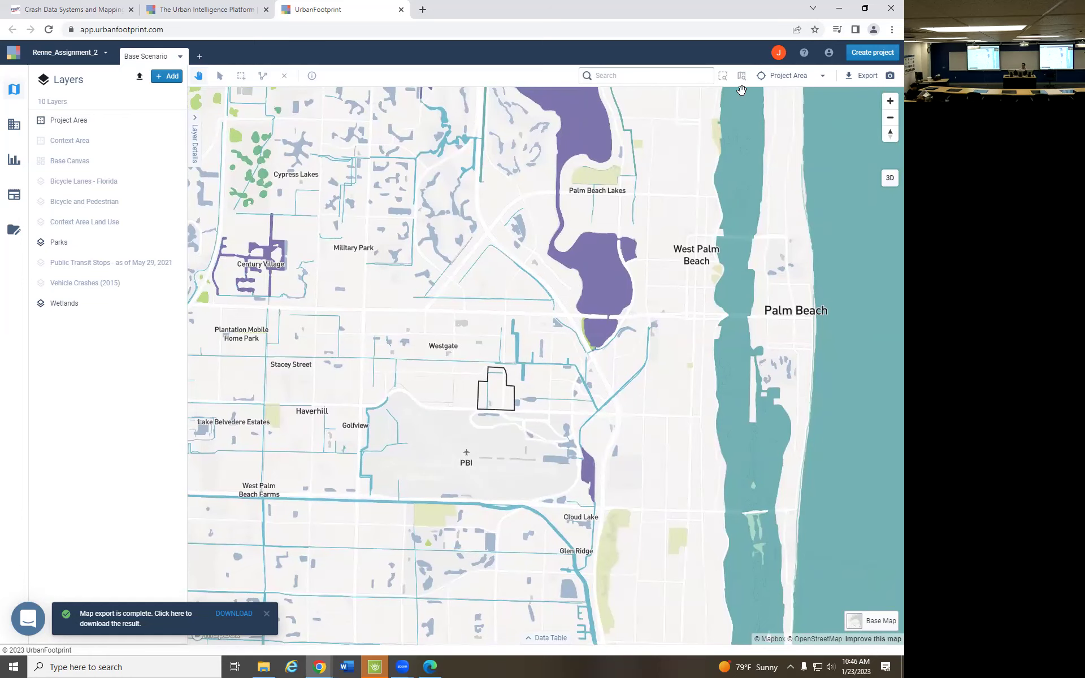
# Open the map export settings, then download the previously exported transportation map and view its image.
pyautogui.click(869, 78)
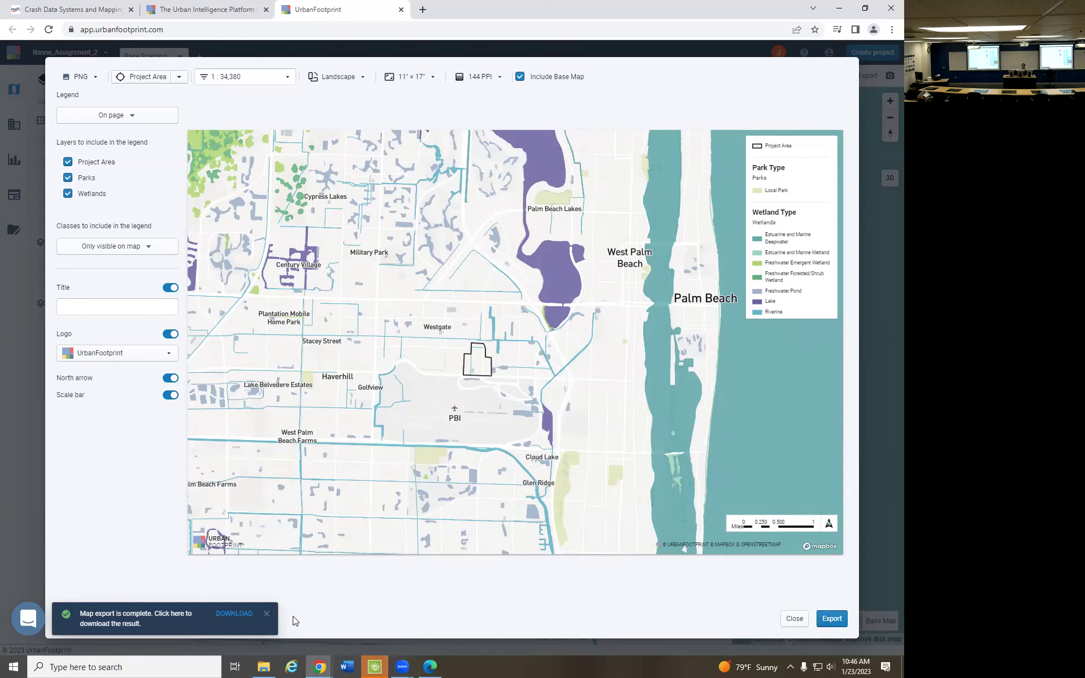
pyautogui.click(247, 614)
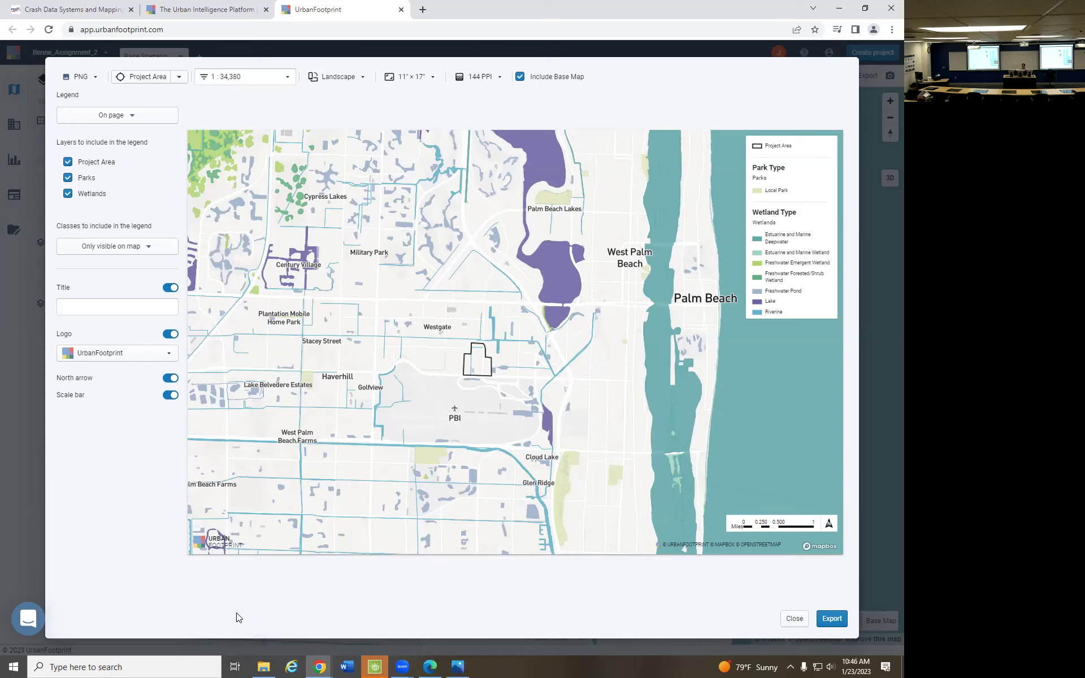
pyautogui.click(459, 666)
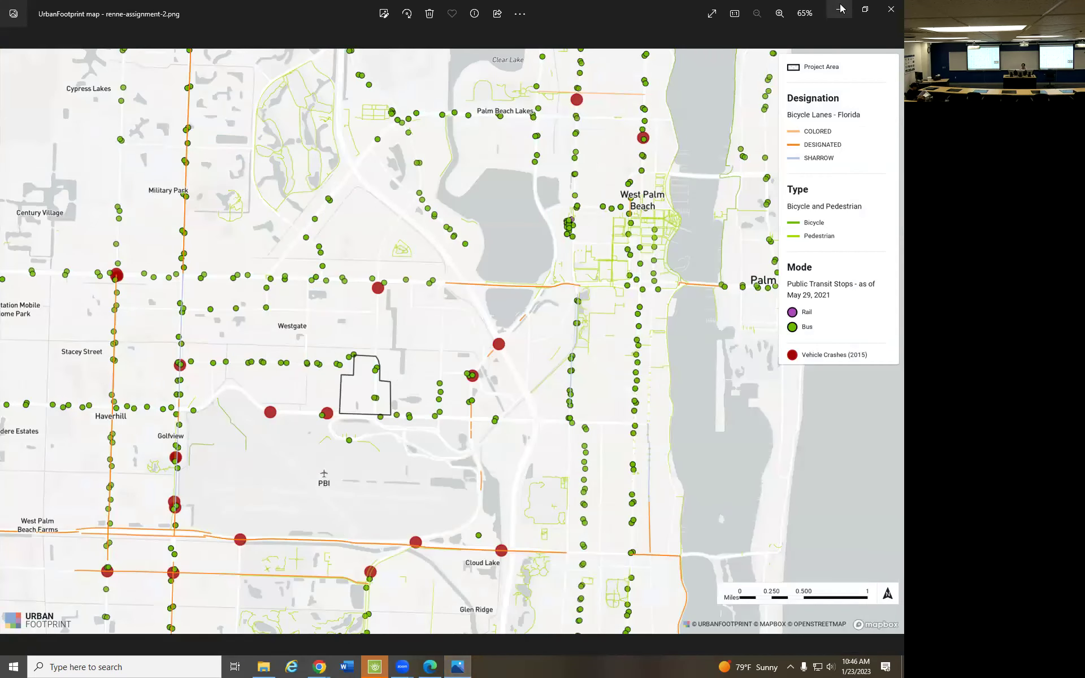
pyautogui.click(888, 7)
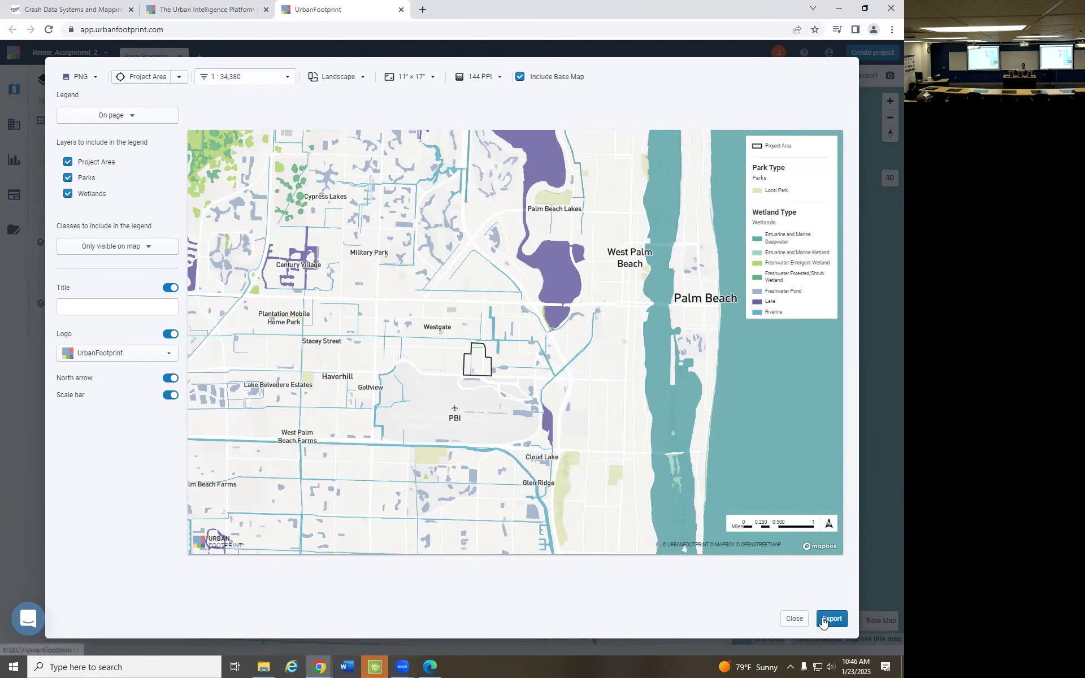
# Try the title "Park and Wetlands" on the map export and clear it again.
pyautogui.click(85, 300)
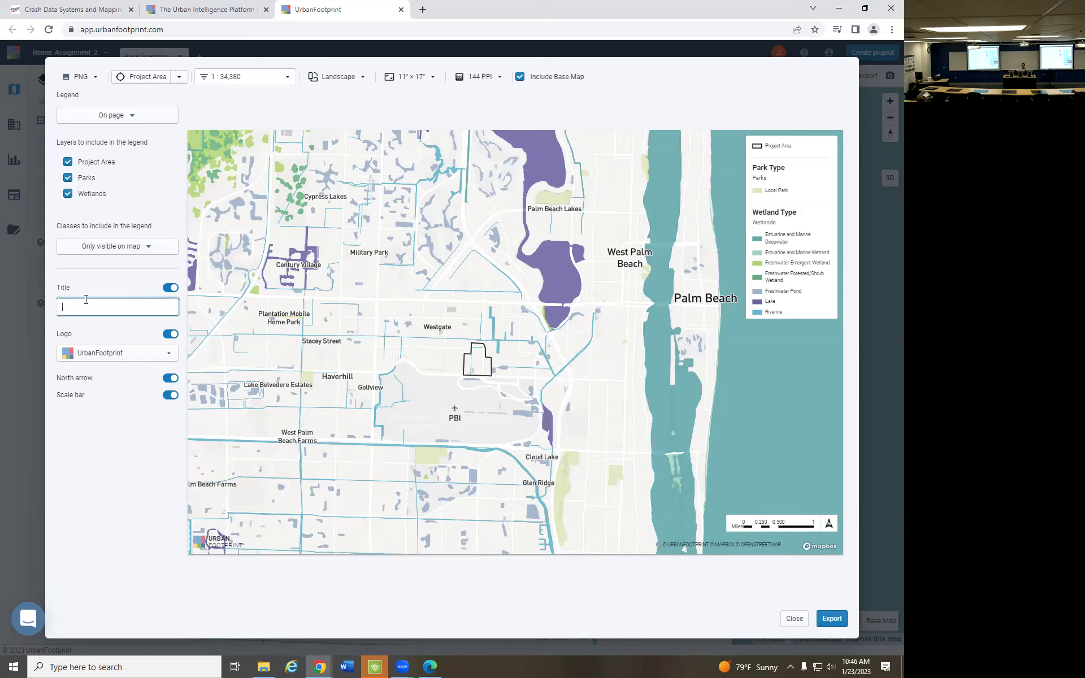
pyautogui.write('Park andl')
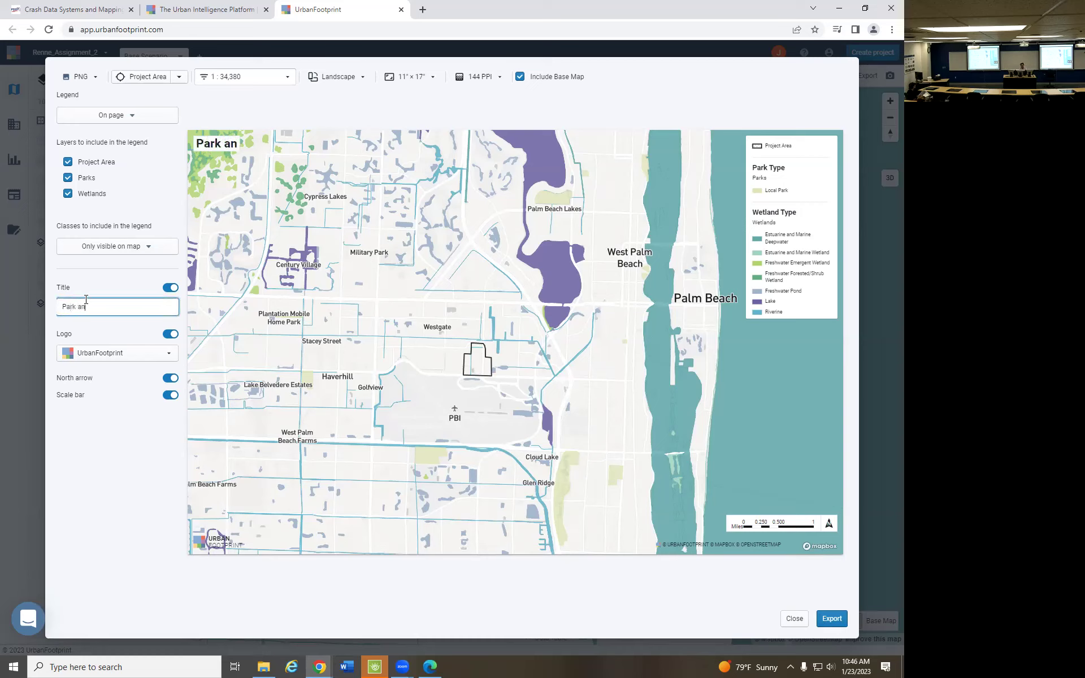
pyautogui.press('BackSpace')
pyautogui.write('Wetlands')
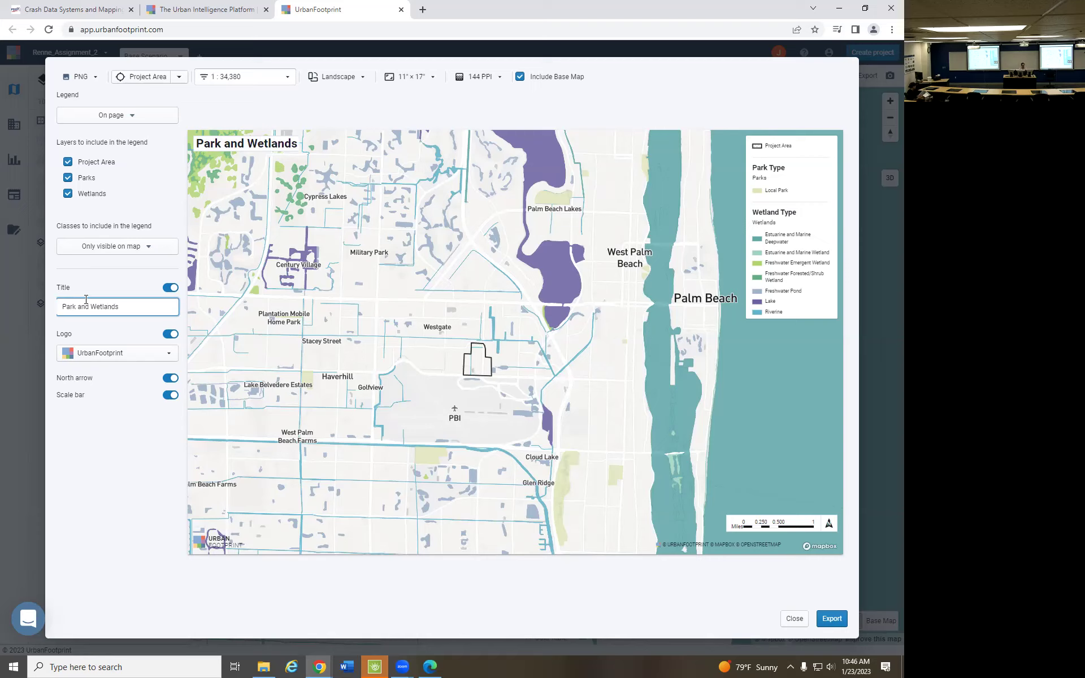
pyautogui.press('BackSpace')
pyautogui.press('BackSpace')
pyautogui.press('BackSpace')
pyautogui.press('BackSpace')
pyautogui.press('BackSpace')
pyautogui.press('BackSpace')
pyautogui.press('BackSpace')
pyautogui.press('BackSpace')
pyautogui.press('BackSpace')
pyautogui.press('BackSpace')
pyautogui.press('BackSpace')
pyautogui.press('BackSpace')
pyautogui.press('BackSpace')
pyautogui.press('BackSpace')
pyautogui.press('BackSpace')
pyautogui.press('BackSpace')
pyautogui.press('BackSpace')
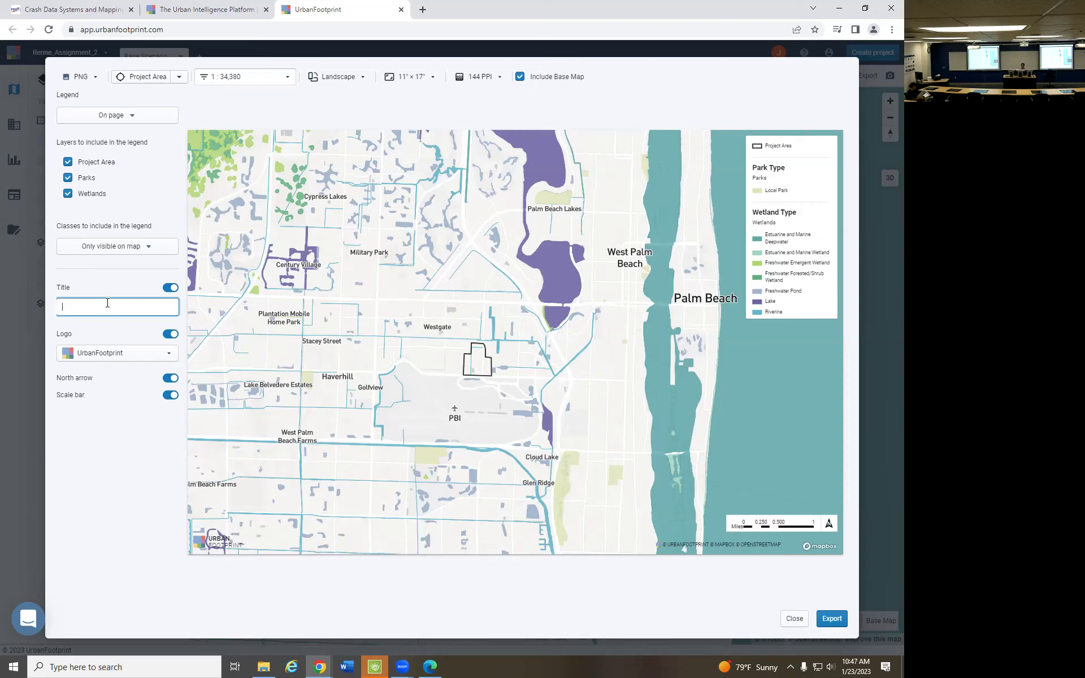
# Export the parks and wetlands map as a landscape 11" x 17" PNG, and hide the Parks and Wetlands layers.
pyautogui.click(831, 620)
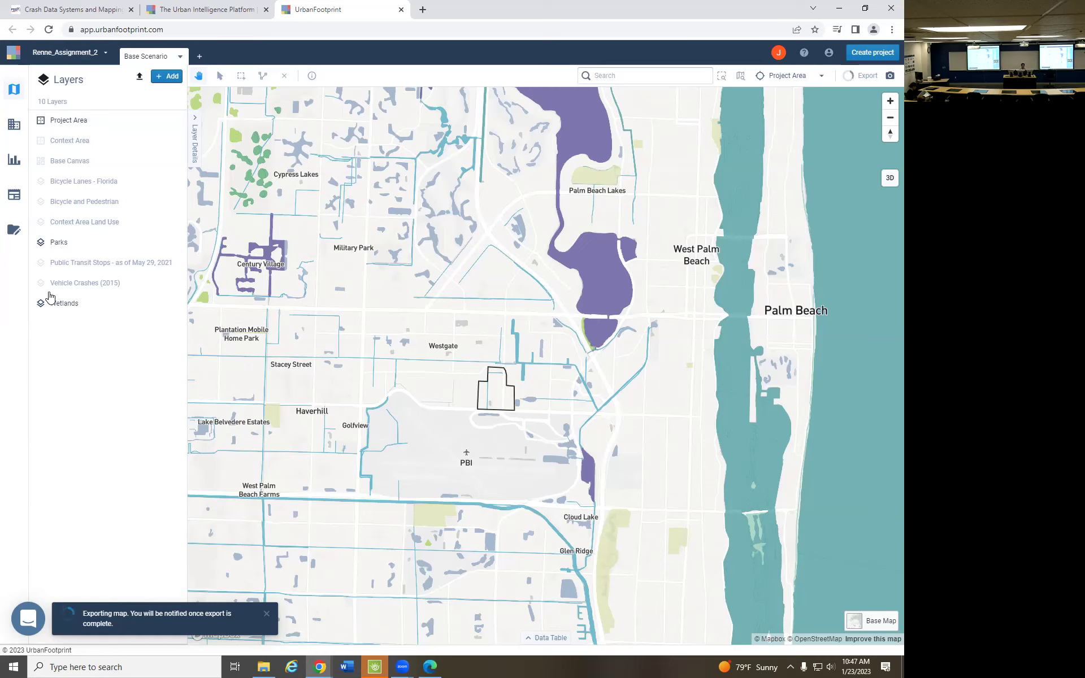
pyautogui.click(159, 242)
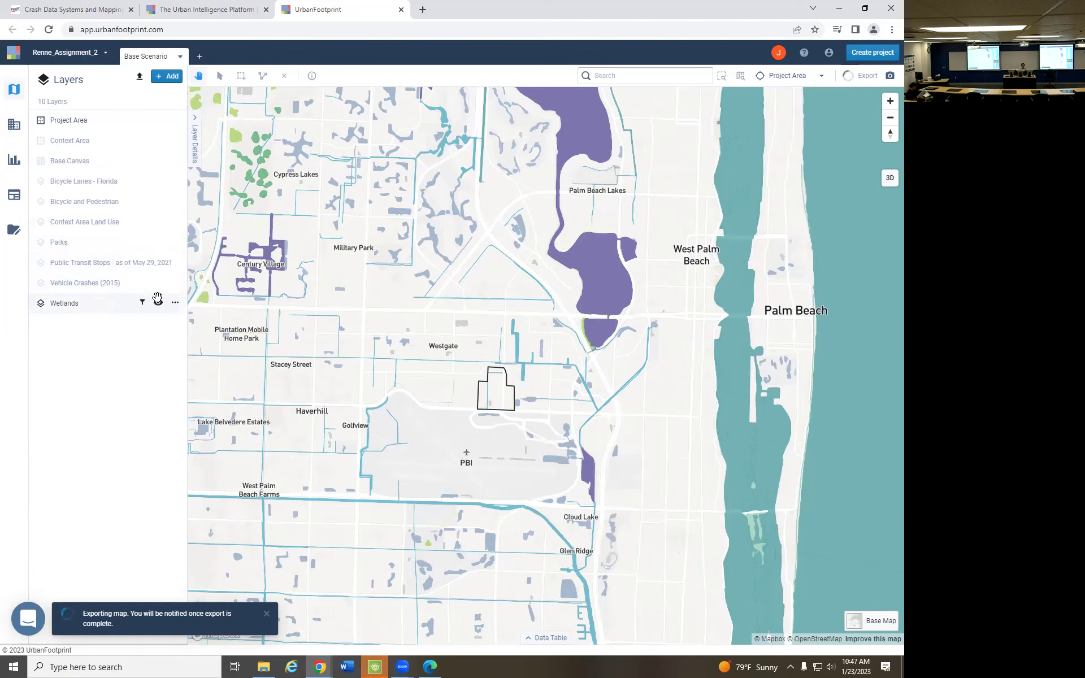
pyautogui.click(159, 303)
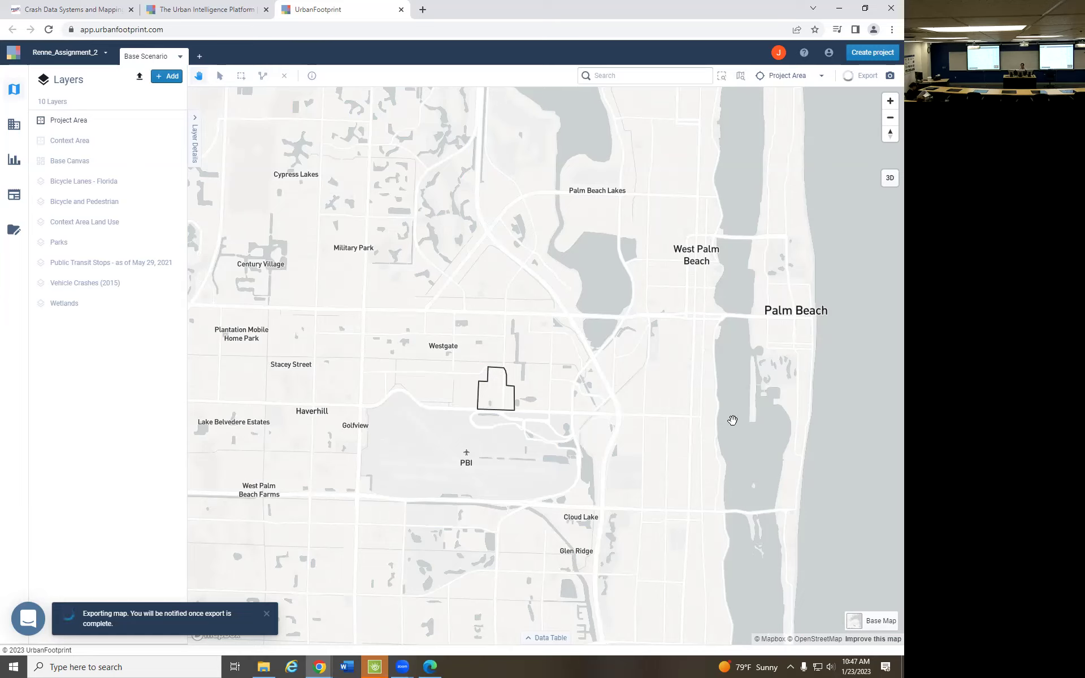
# Search the layer library for "sea" and add the Sea Level Rise 1 ft, 2 ft, 3 ft and 5 ft layers.
pyautogui.click(167, 76)
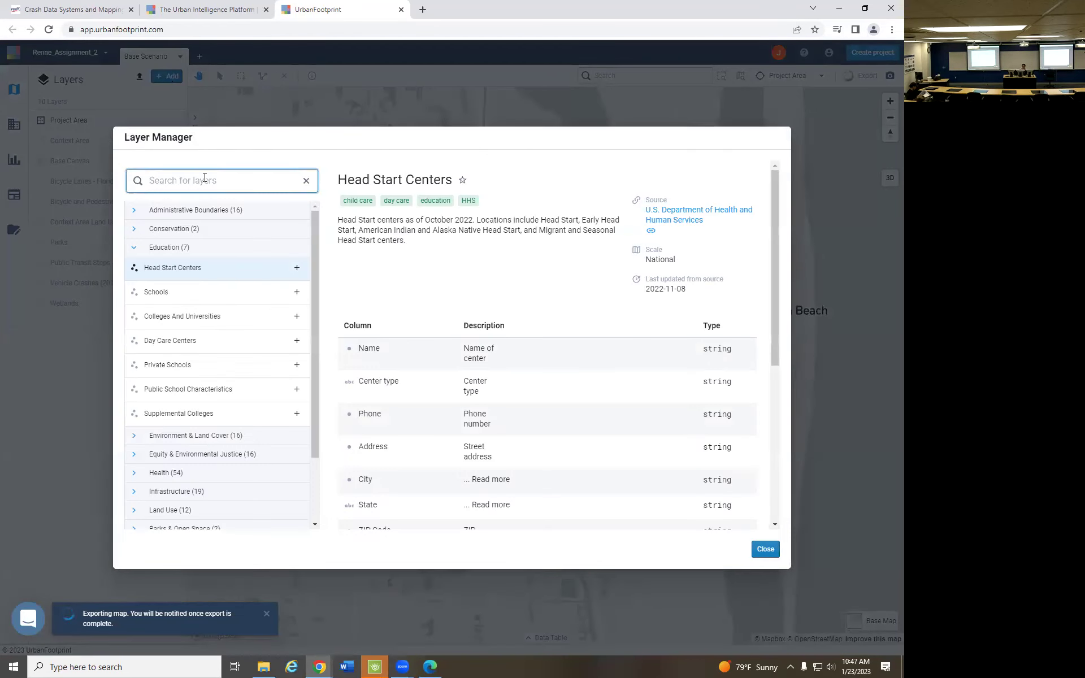
pyautogui.write('sea')
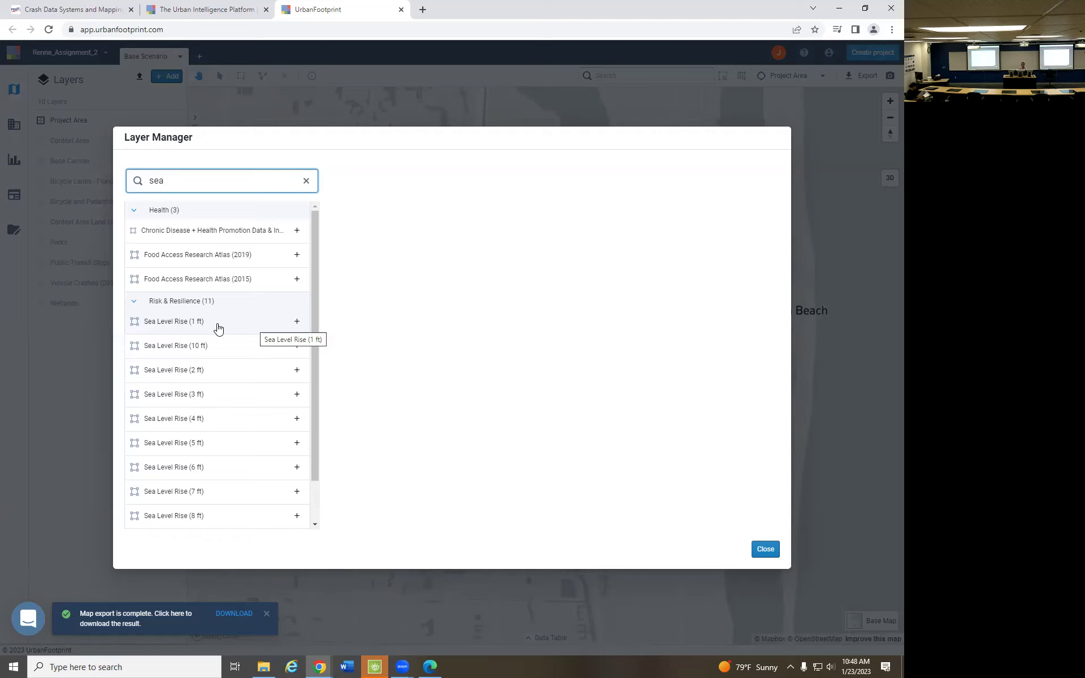
pyautogui.scroll(-2, 217, 328)
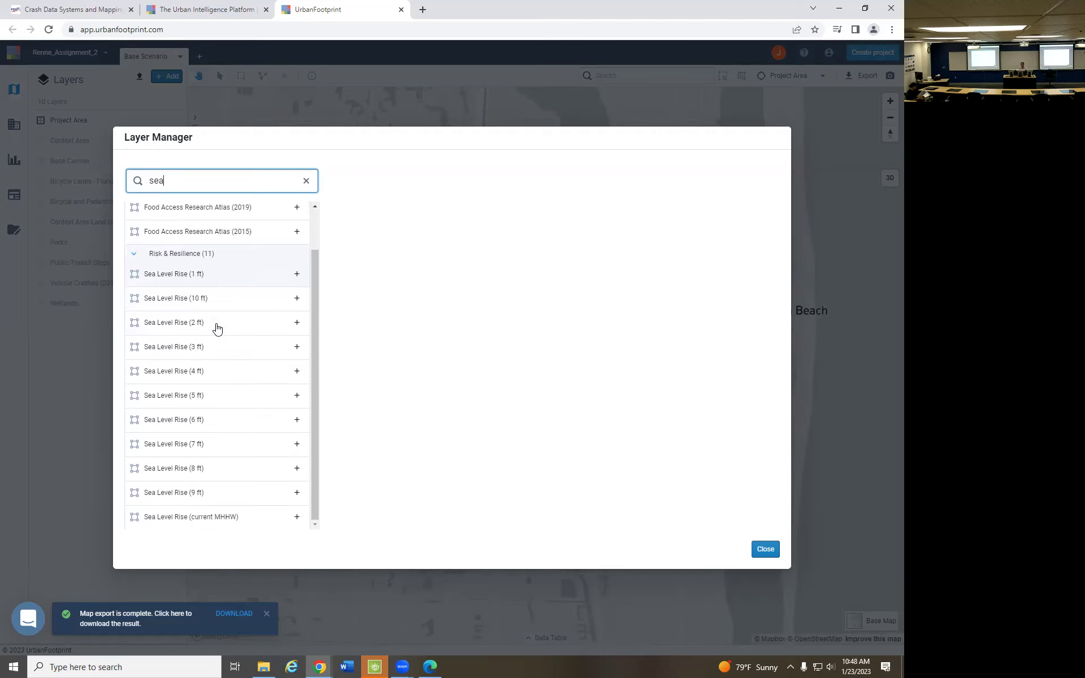
pyautogui.click(297, 275)
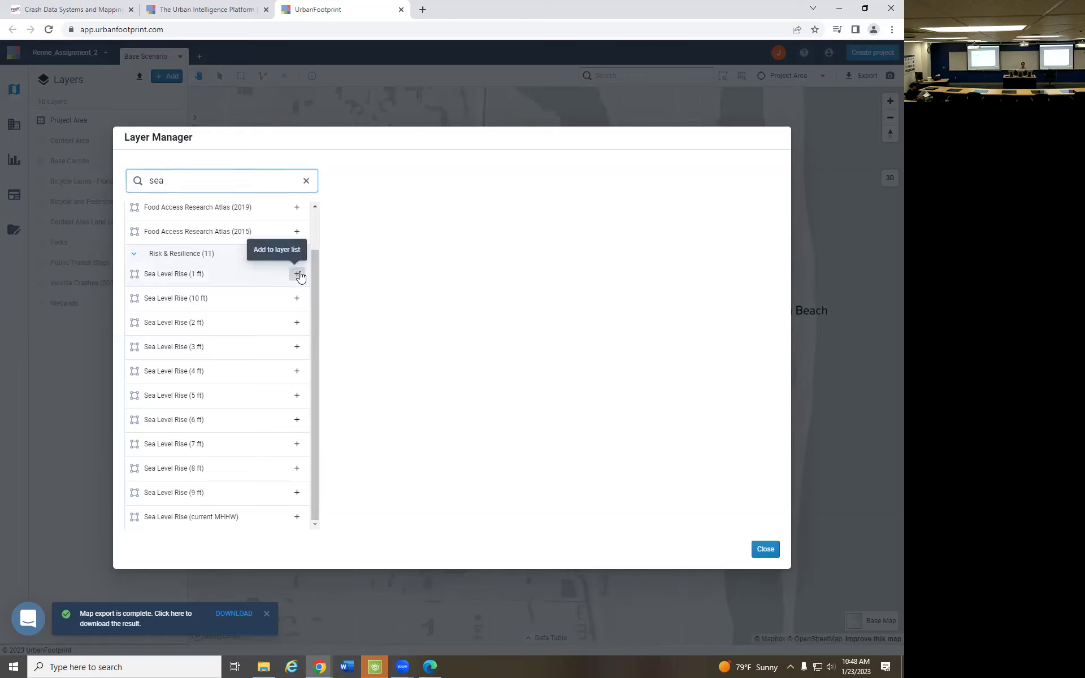
pyautogui.click(298, 323)
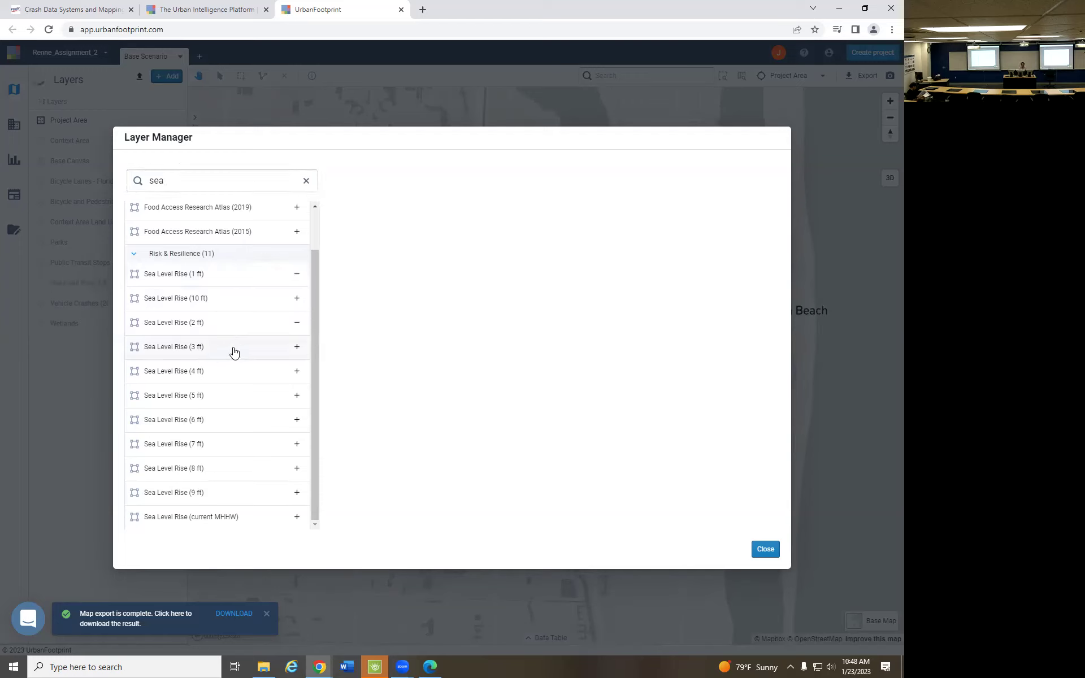
pyautogui.click(298, 348)
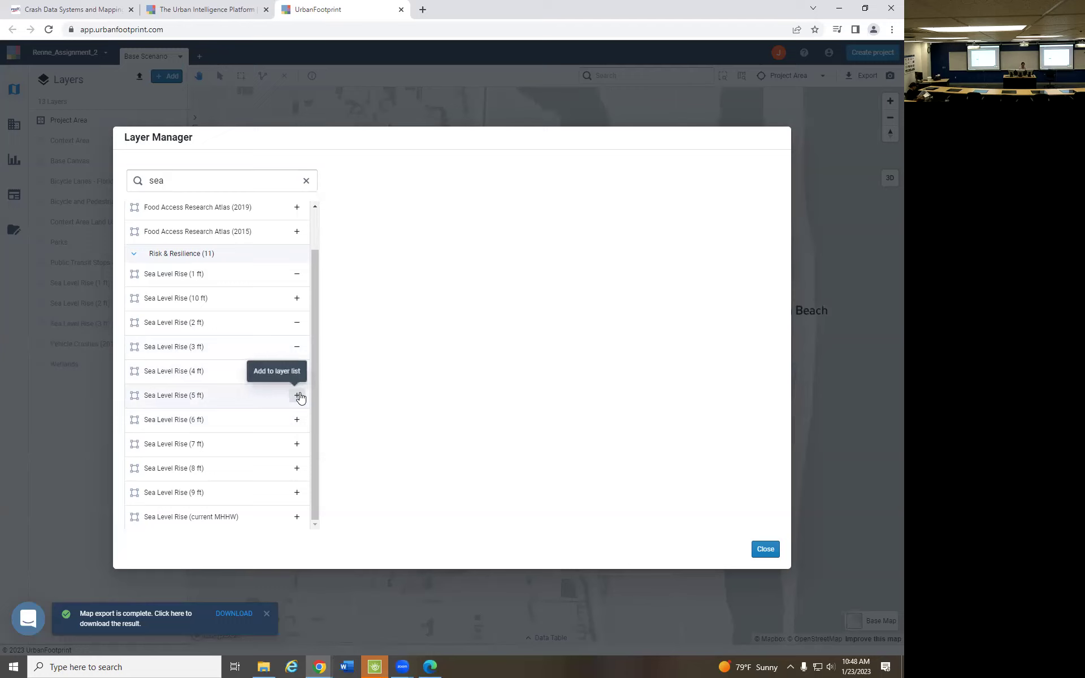
pyautogui.click(298, 395)
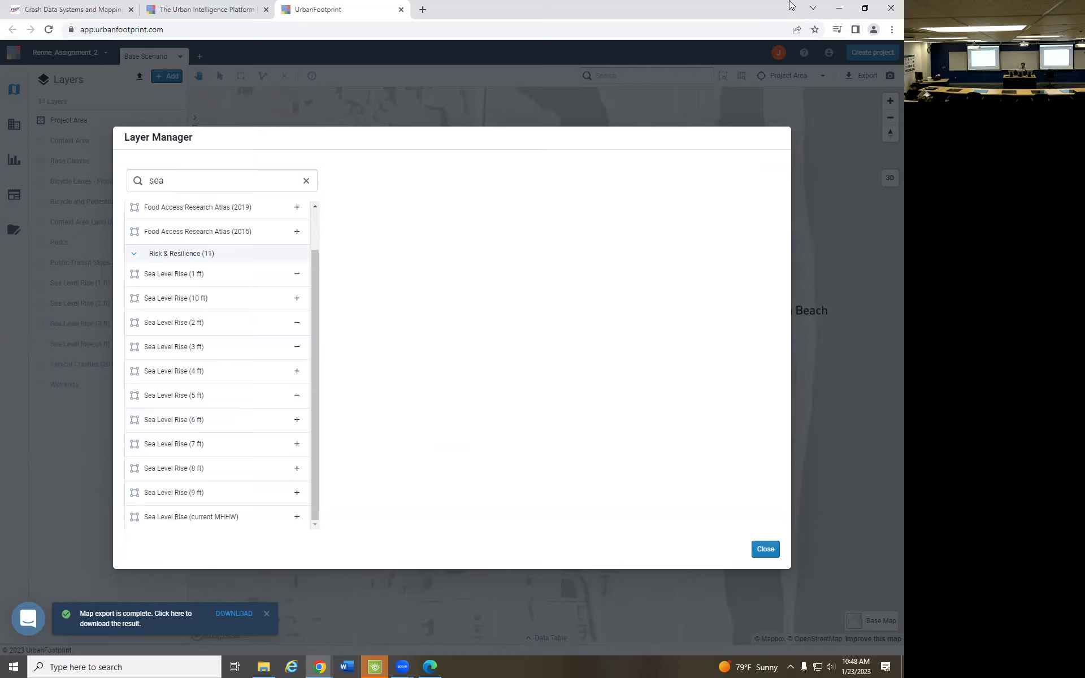
pyautogui.click(765, 549)
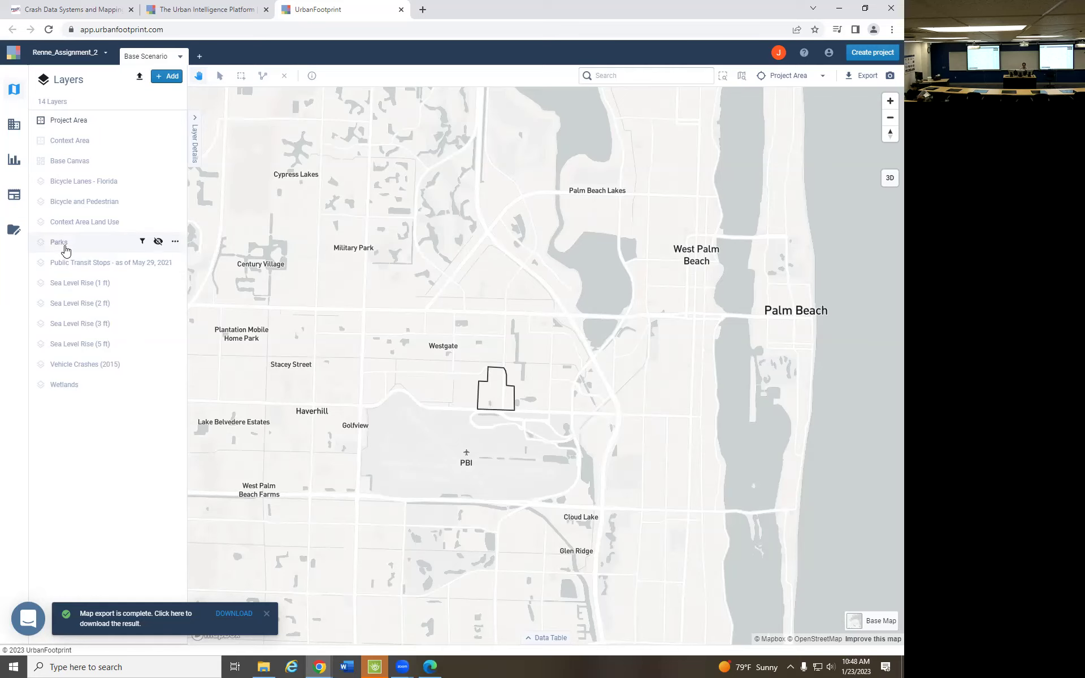
# Show the Sea Level Rise (1 ft) layer, examine the Palm Beach coast, and hide the layer again.
pyautogui.click(87, 289)
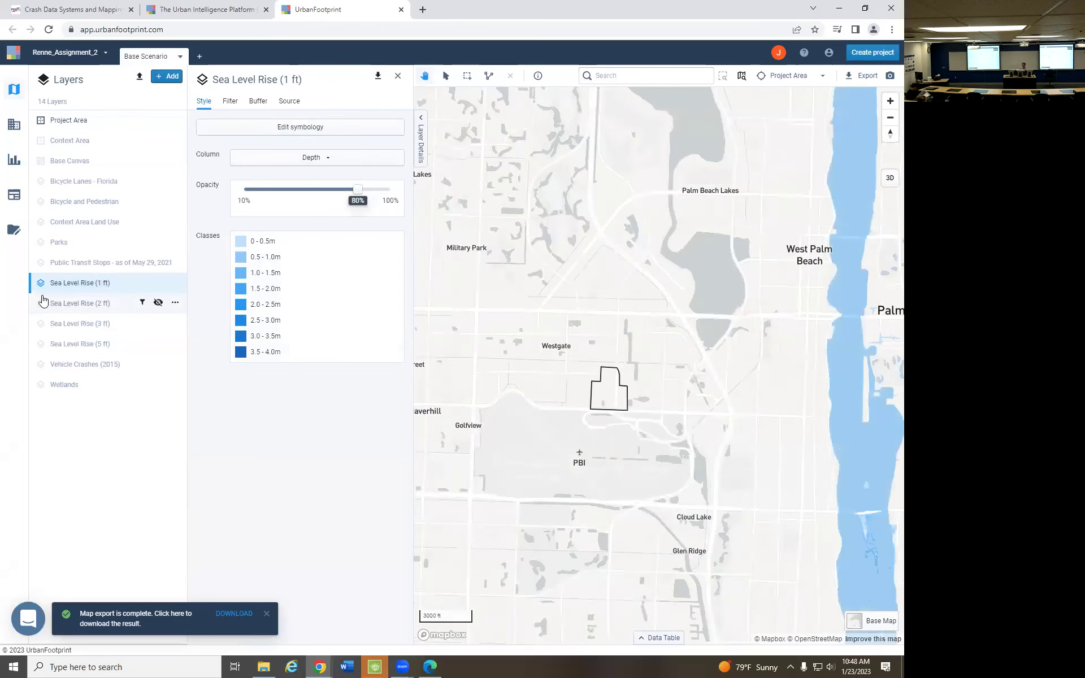
pyautogui.scroll(-3, 790, 478)
pyautogui.moveTo(790, 478); pyautogui.dragTo(688, 246)
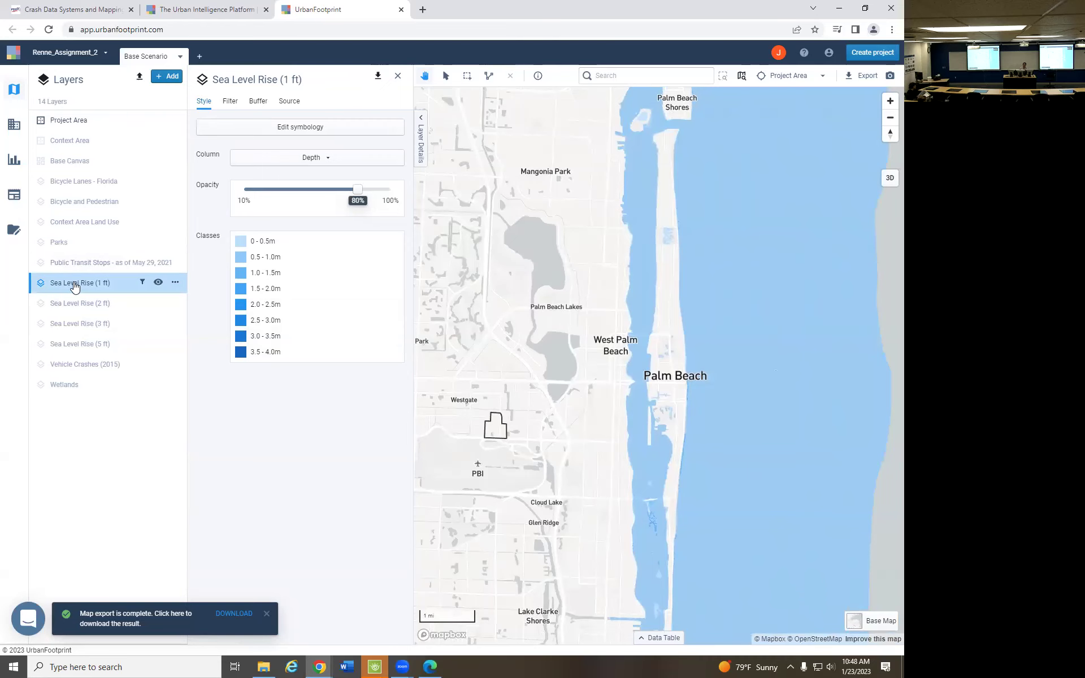
pyautogui.click(158, 281)
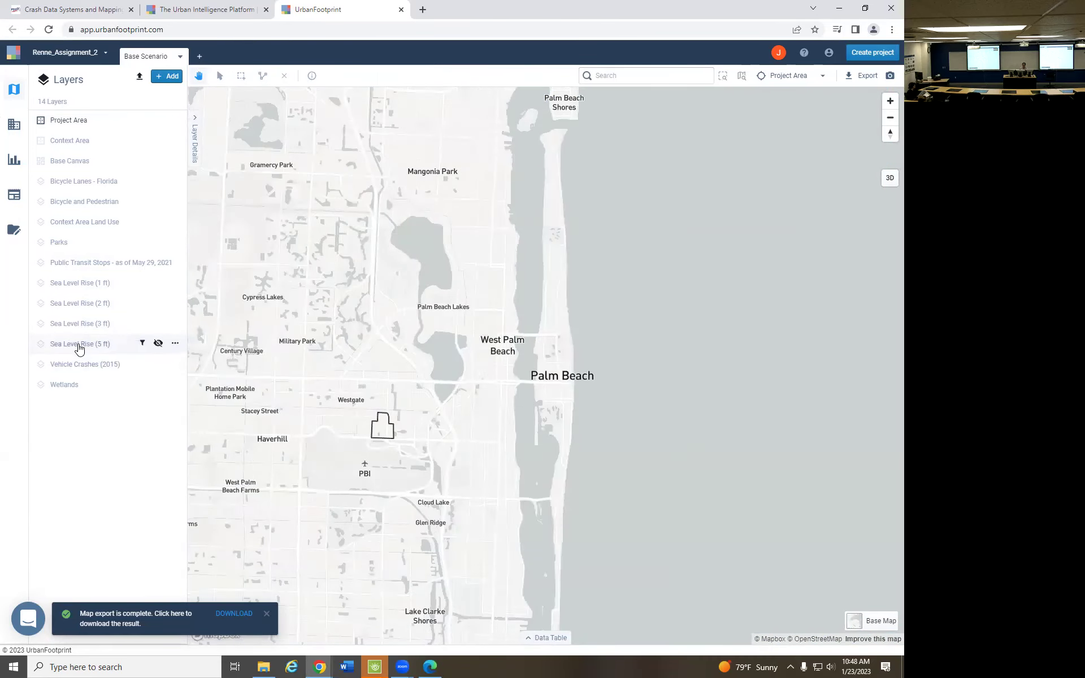
# Show the Sea Level Rise (5 ft) layer and examine the flooded areas of Palm Beach up close.
pyautogui.click(79, 349)
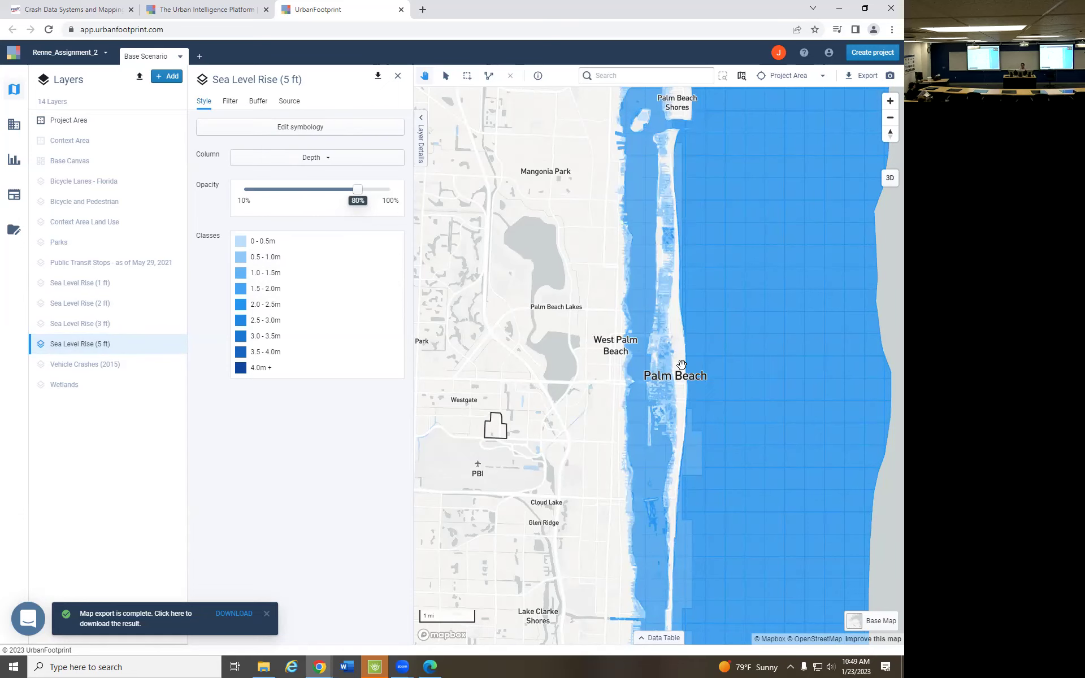
pyautogui.scroll(3, 681, 362)
pyautogui.scroll(5, 681, 360)
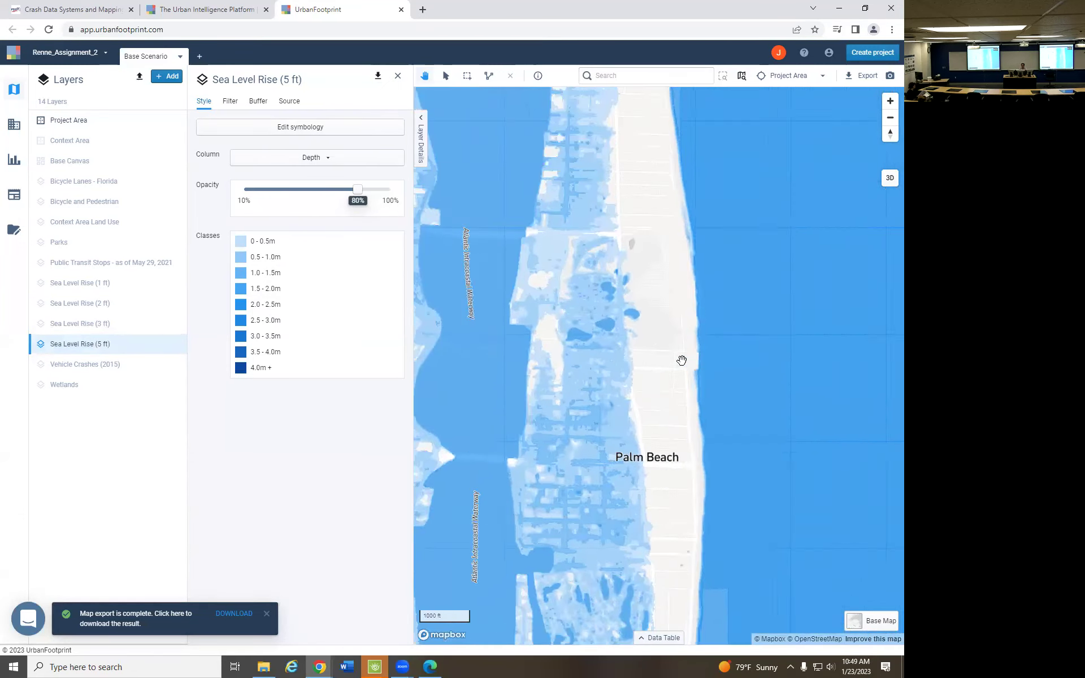
pyautogui.moveTo(580, 448); pyautogui.dragTo(665, 483)
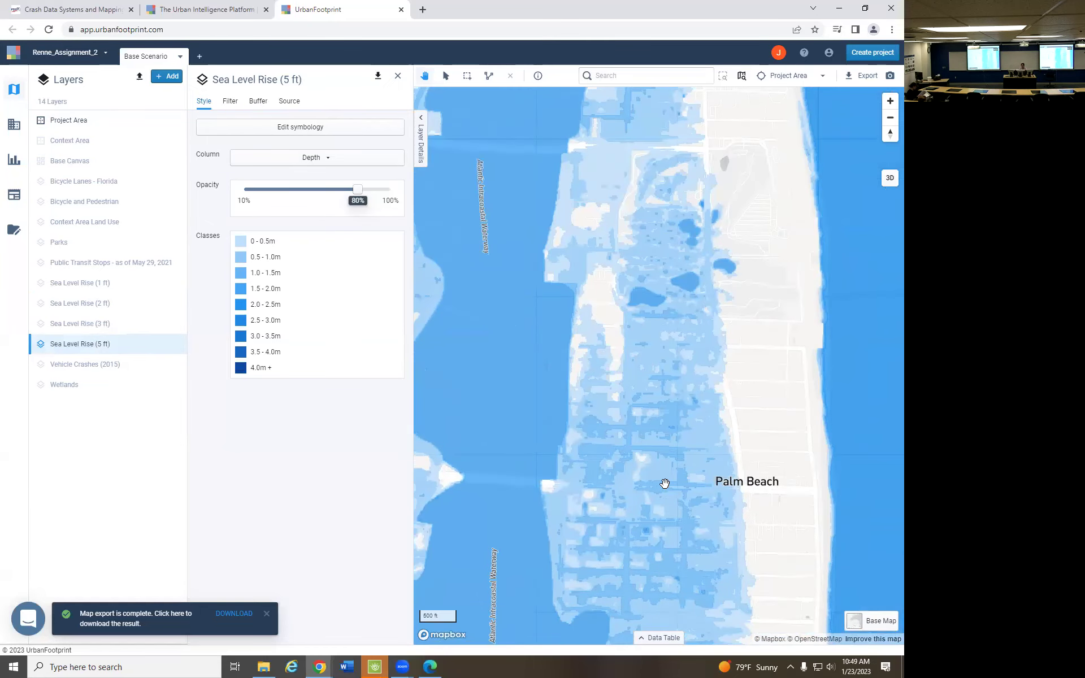
pyautogui.scroll(2, 683, 395)
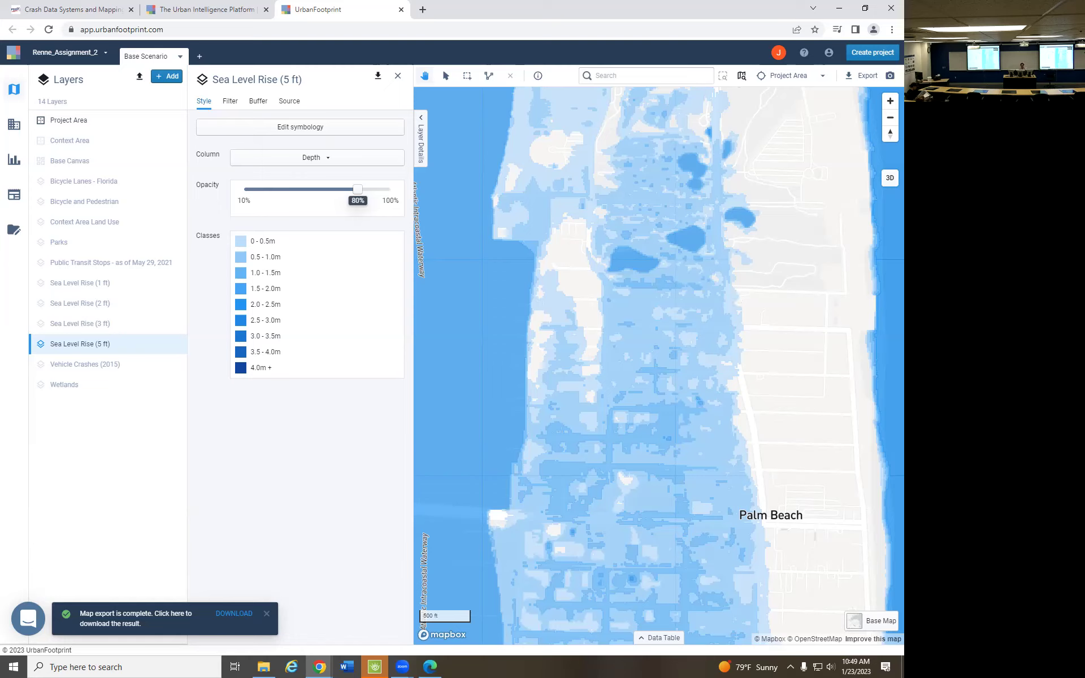
# Show the Sea Level Rise (3 ft) layer in place of the 5 ft one and examine flooding across Palm Beach and West Palm Beach.
pyautogui.click(117, 325)
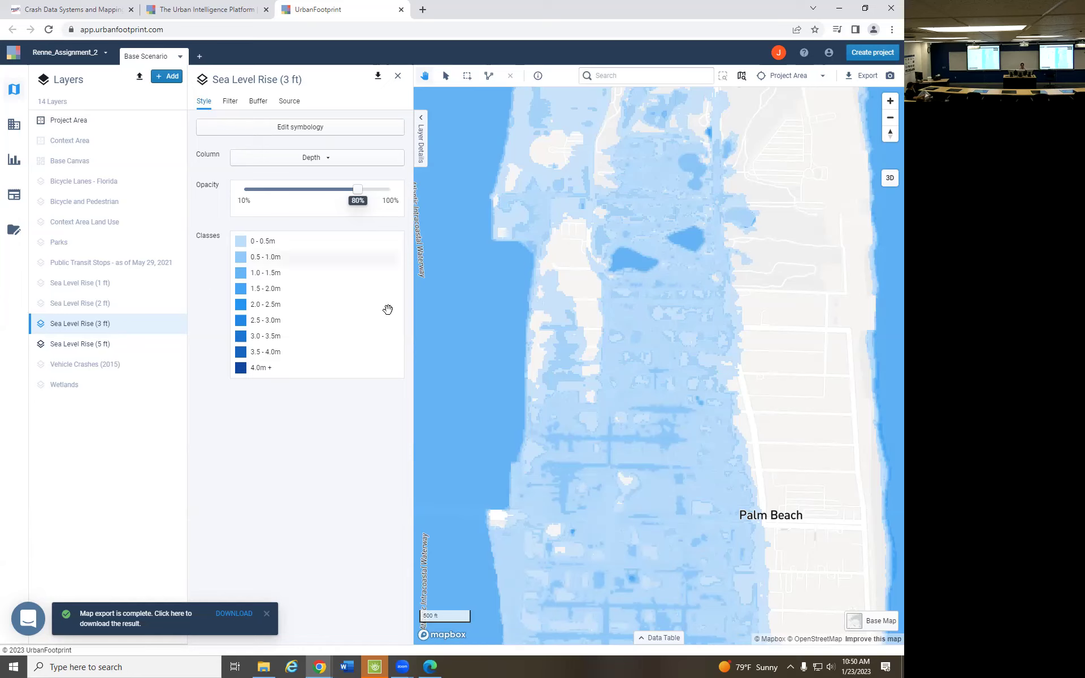
pyautogui.moveTo(104, 354)
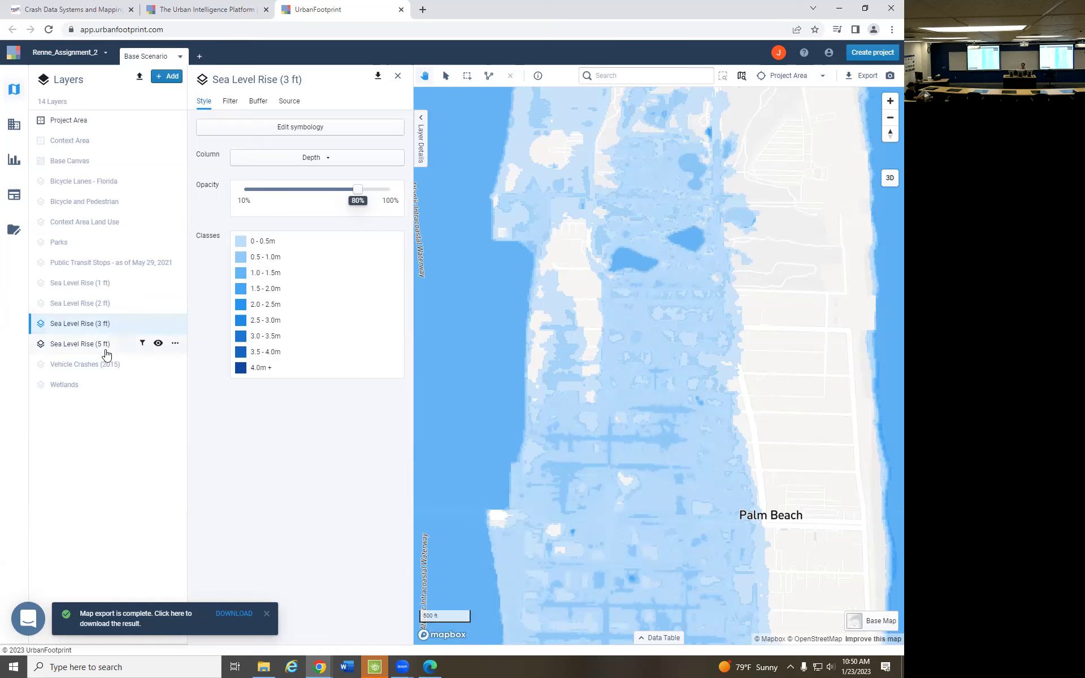
pyautogui.click(158, 344)
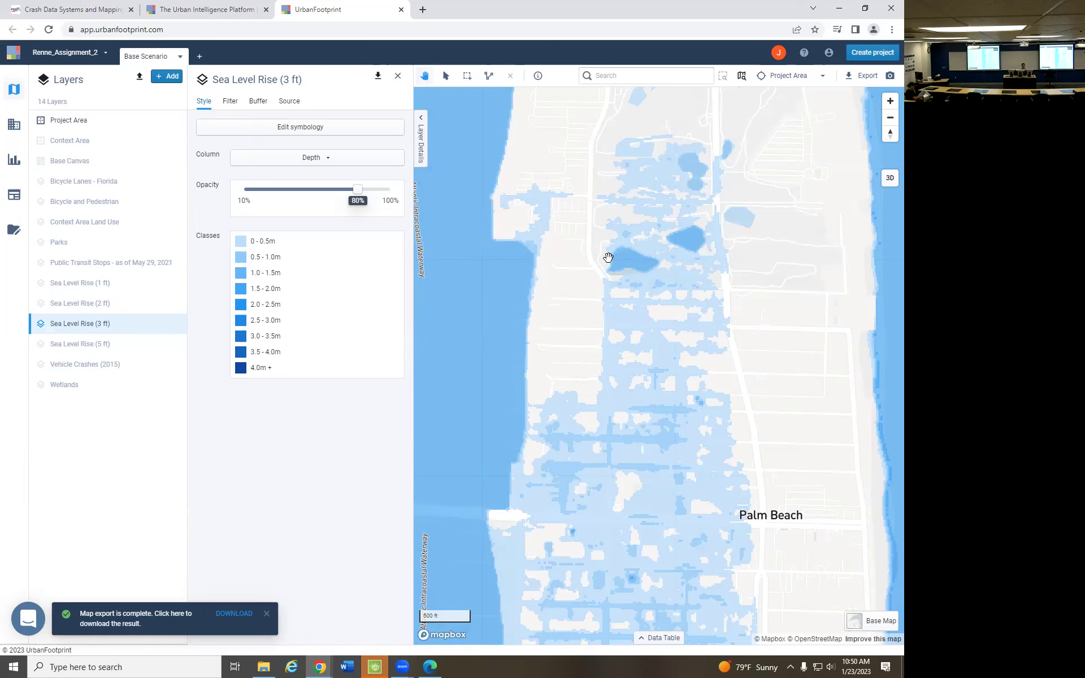
pyautogui.scroll(-3, 666, 426)
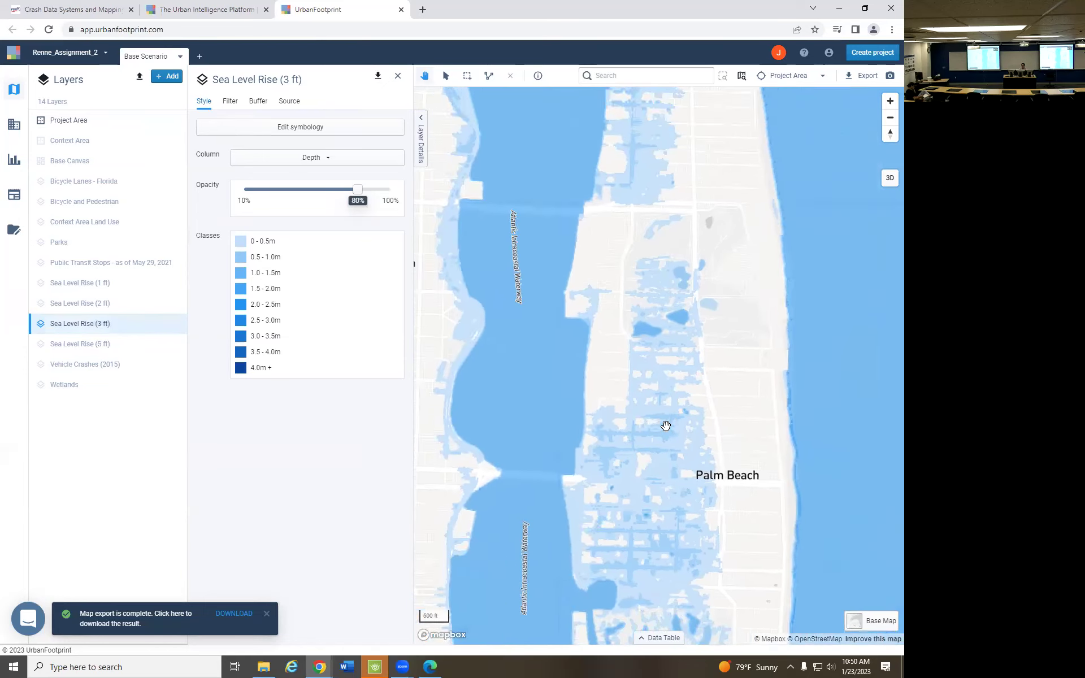
pyautogui.scroll(-5, 665, 426)
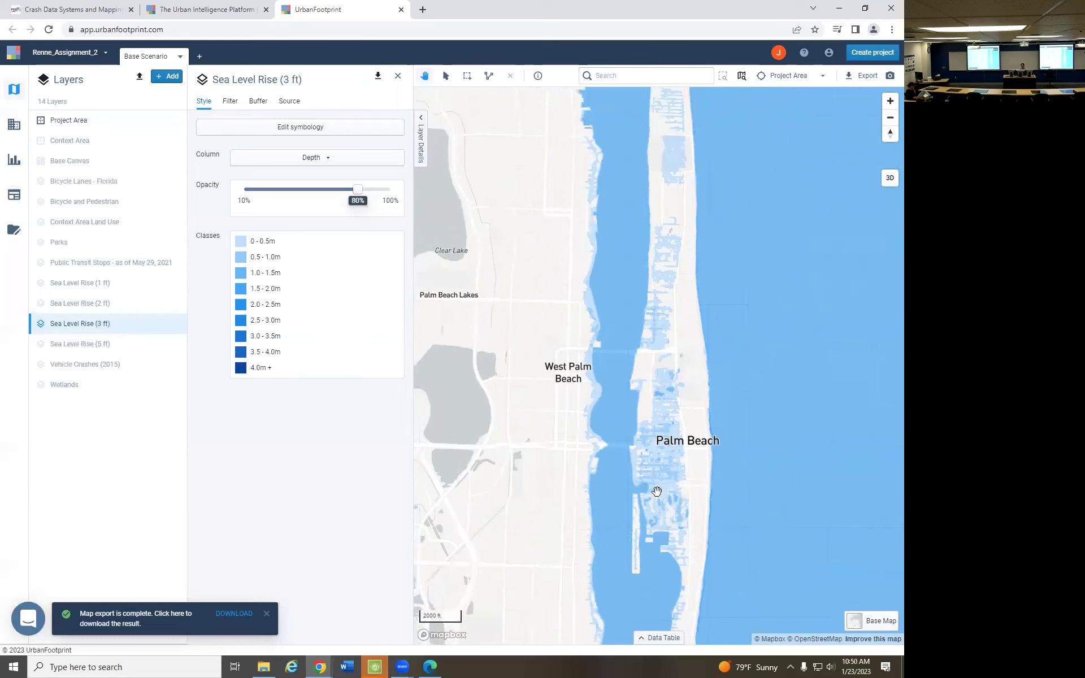
pyautogui.scroll(-2, 656, 490)
pyautogui.moveTo(656, 490); pyautogui.dragTo(600, 266)
pyautogui.moveTo(591, 358); pyautogui.dragTo(608, 527)
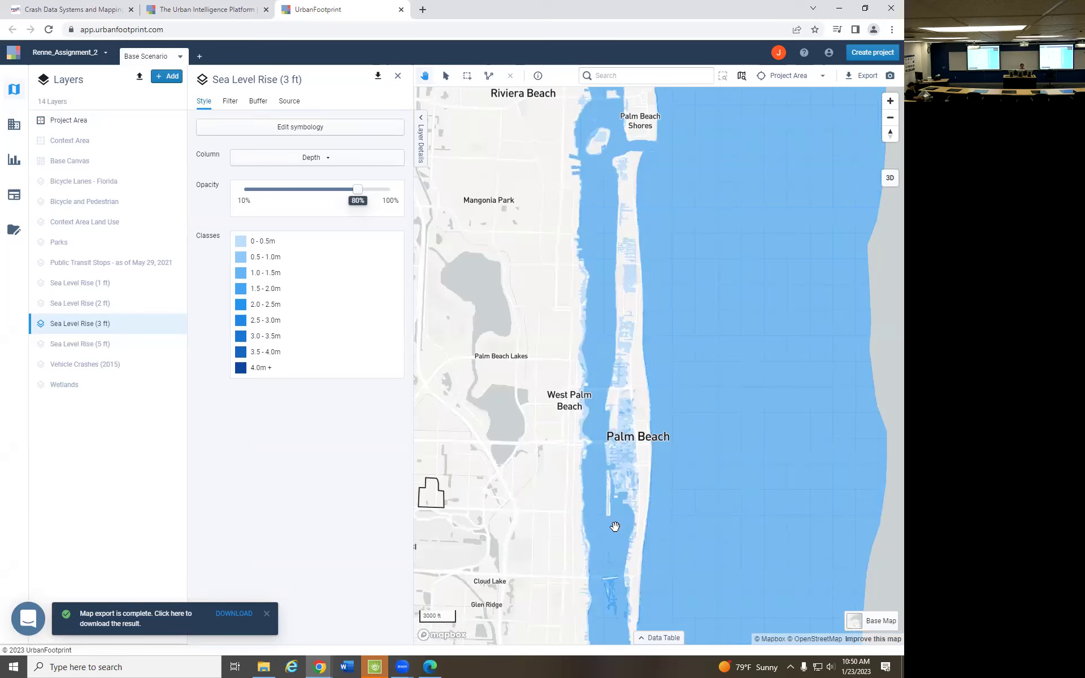
# Show the Sea Level Rise (5 ft) layer again, open its depth symbology, and review the class colors and fill ramps.
pyautogui.click(97, 343)
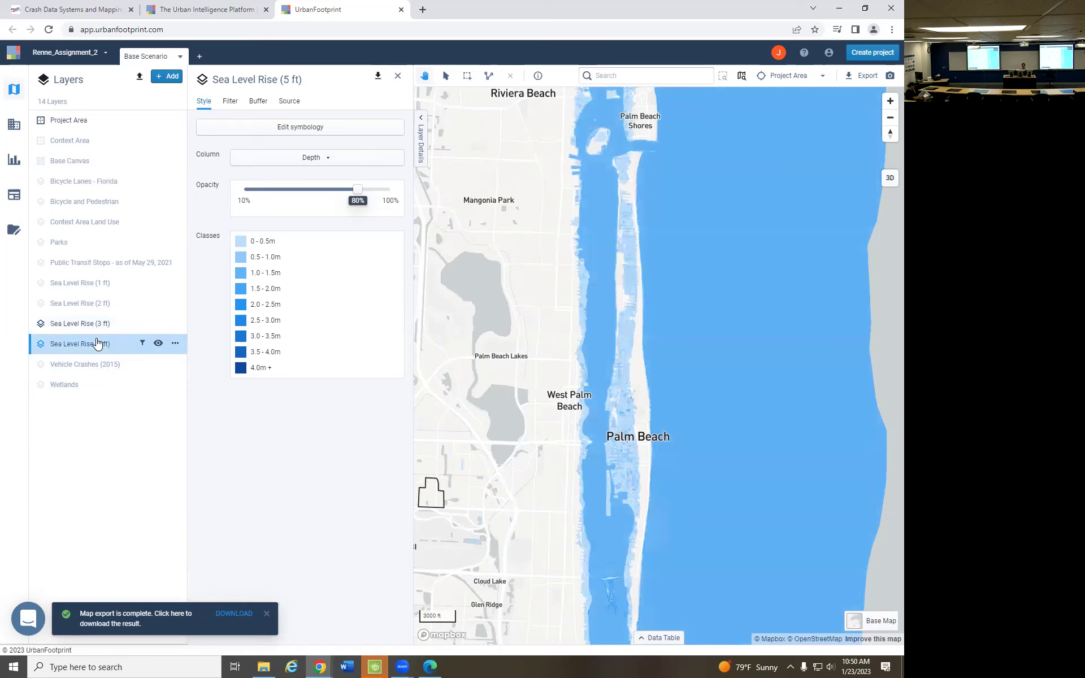
pyautogui.click(277, 127)
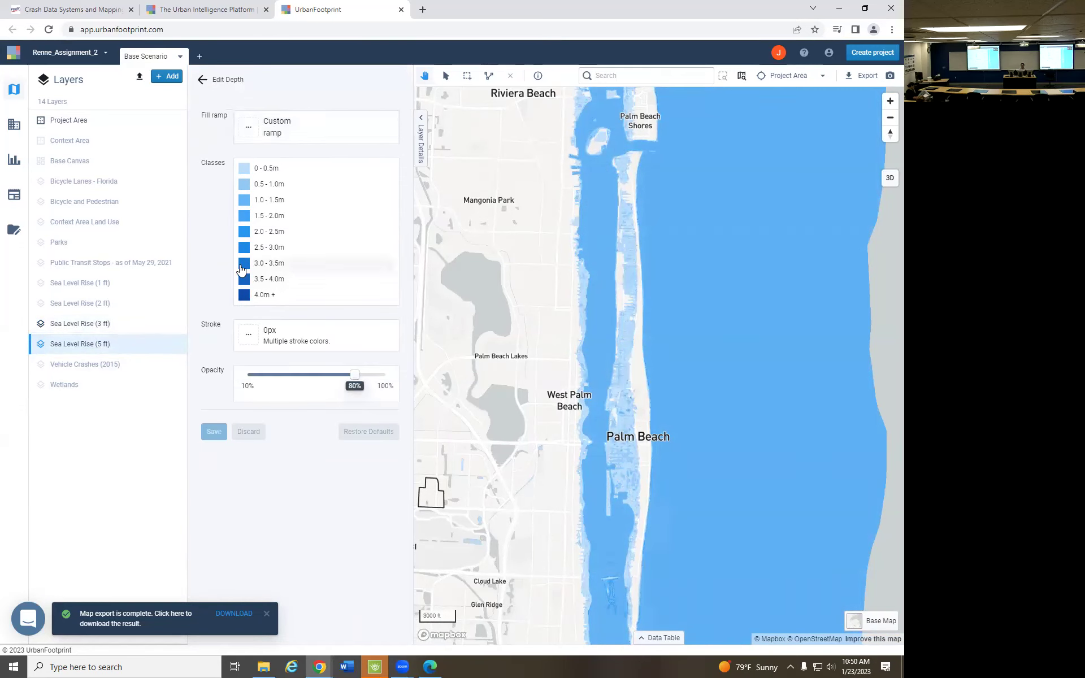
pyautogui.click(243, 281)
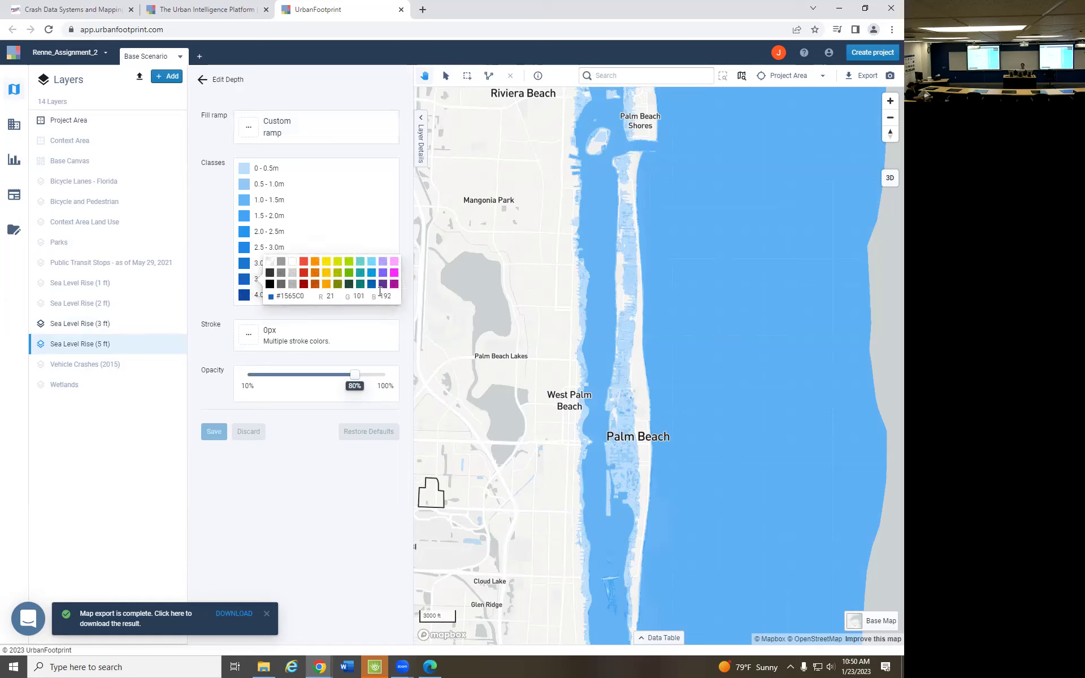
pyautogui.click(245, 297)
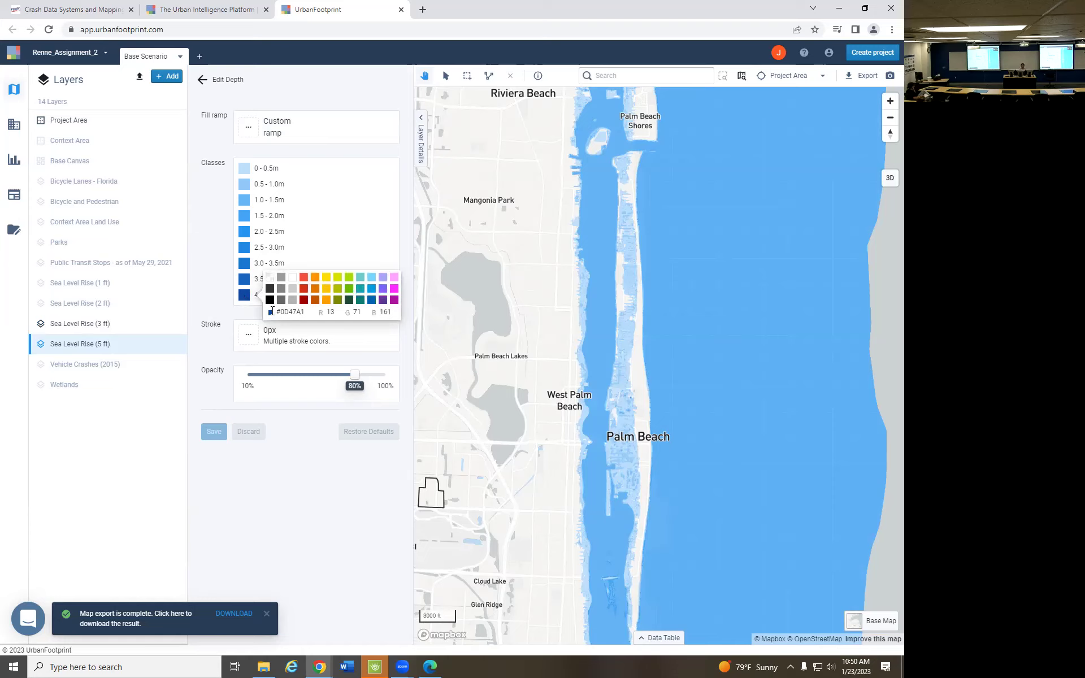
pyautogui.click(245, 130)
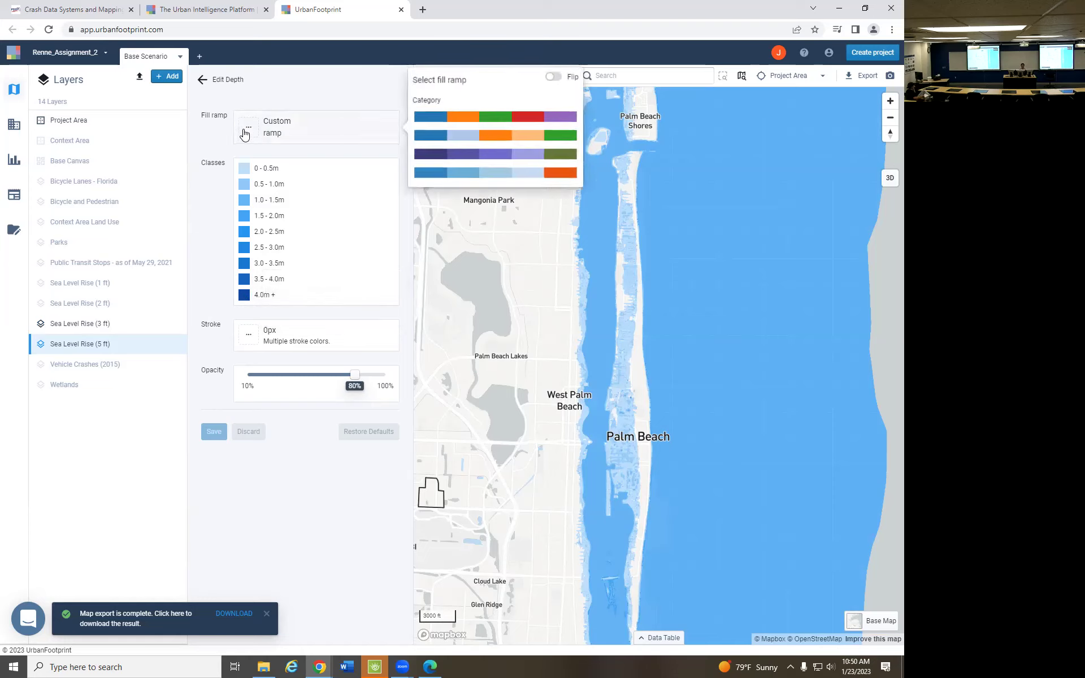
# Try a different hex color for the 4.0m + depth class of the 5 ft layer.
pyautogui.click(245, 297)
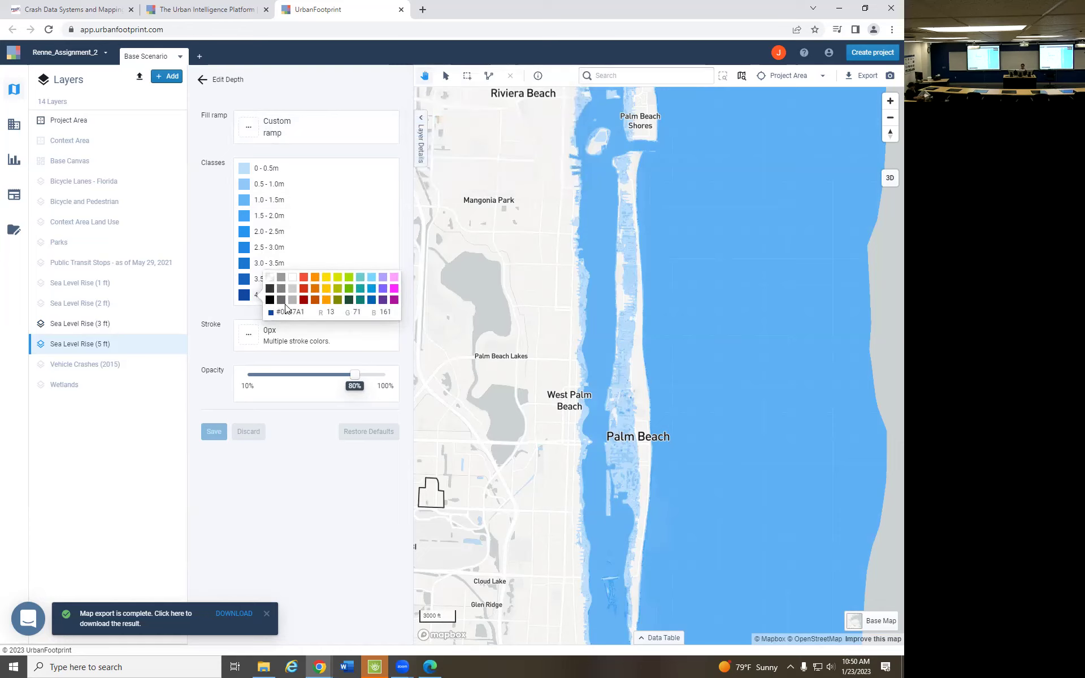
pyautogui.moveTo(306, 312); pyautogui.dragTo(292, 313)
pyautogui.moveTo(304, 310); pyautogui.dragTo(285, 314)
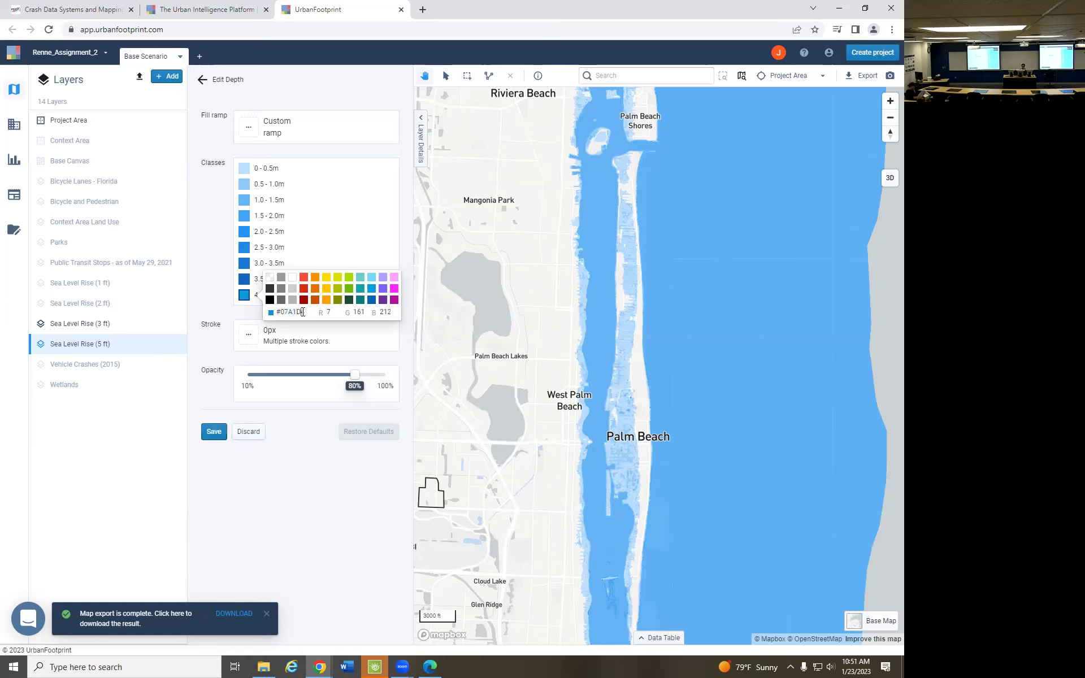
pyautogui.press('Return')
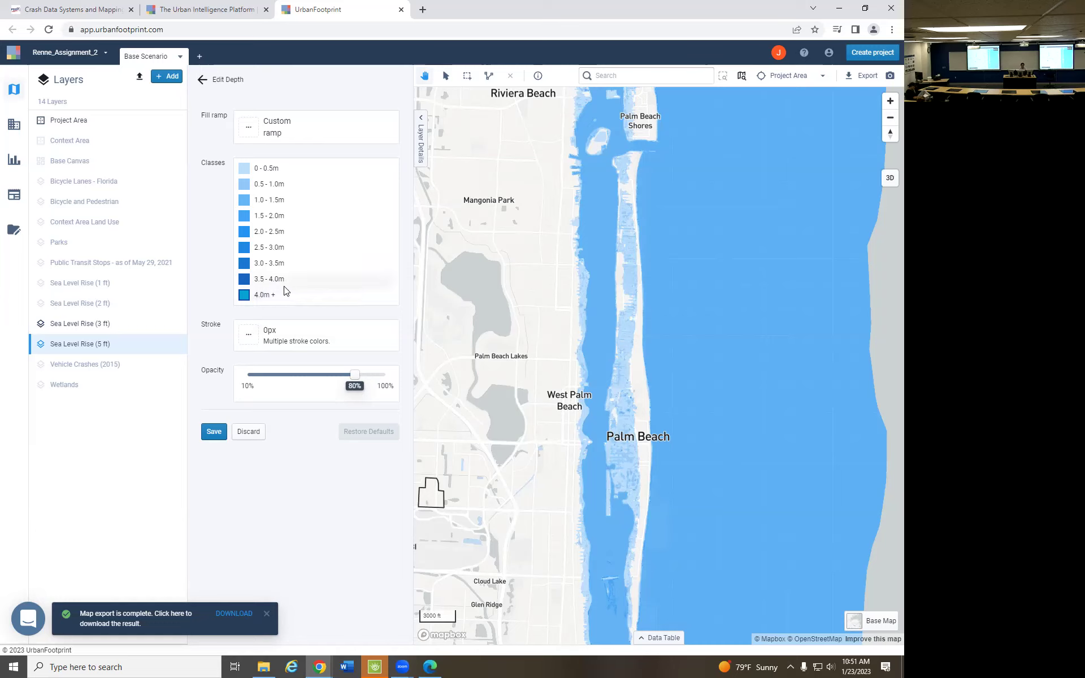
# Set the 4.0m + depth class to #1565C0, the color of the 3.5 - 4.0m class.
pyautogui.click(249, 280)
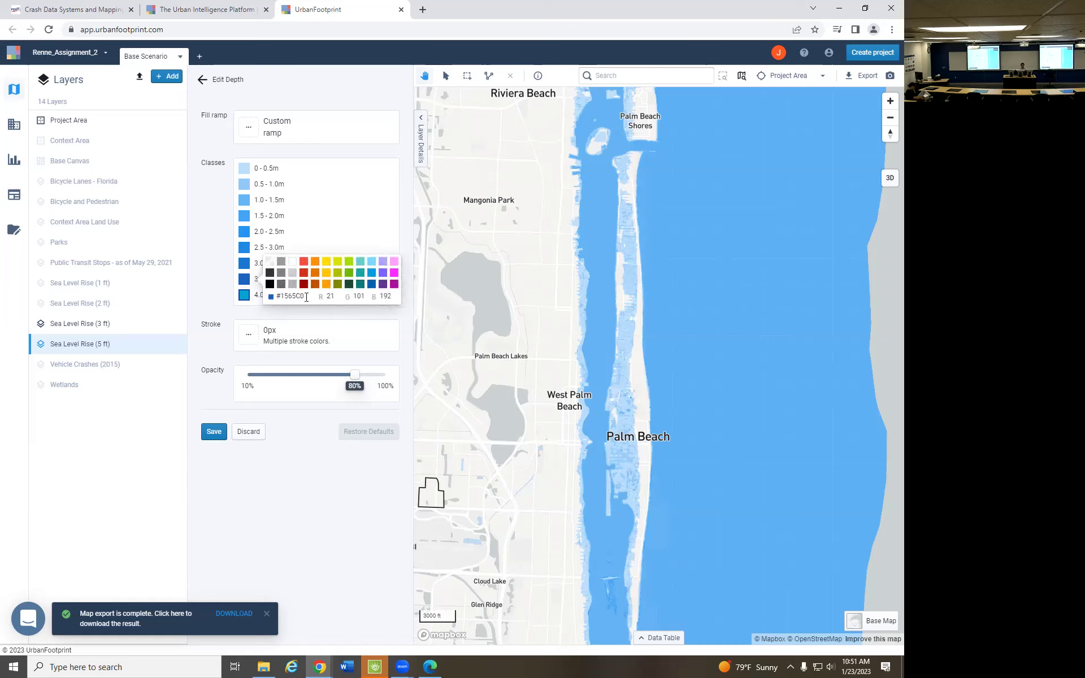
pyautogui.moveTo(304, 296); pyautogui.dragTo(277, 298)
pyautogui.click(244, 294)
pyautogui.tripleClick(302, 312)
pyautogui.write('#1565C0')
# Copy the 3.5 - 4.0m class's hex color and apply #1565C0 to the 3.0 - 3.5m and 2.5 - 3.0m classes of the 5 ft layer.
pyautogui.click(250, 283)
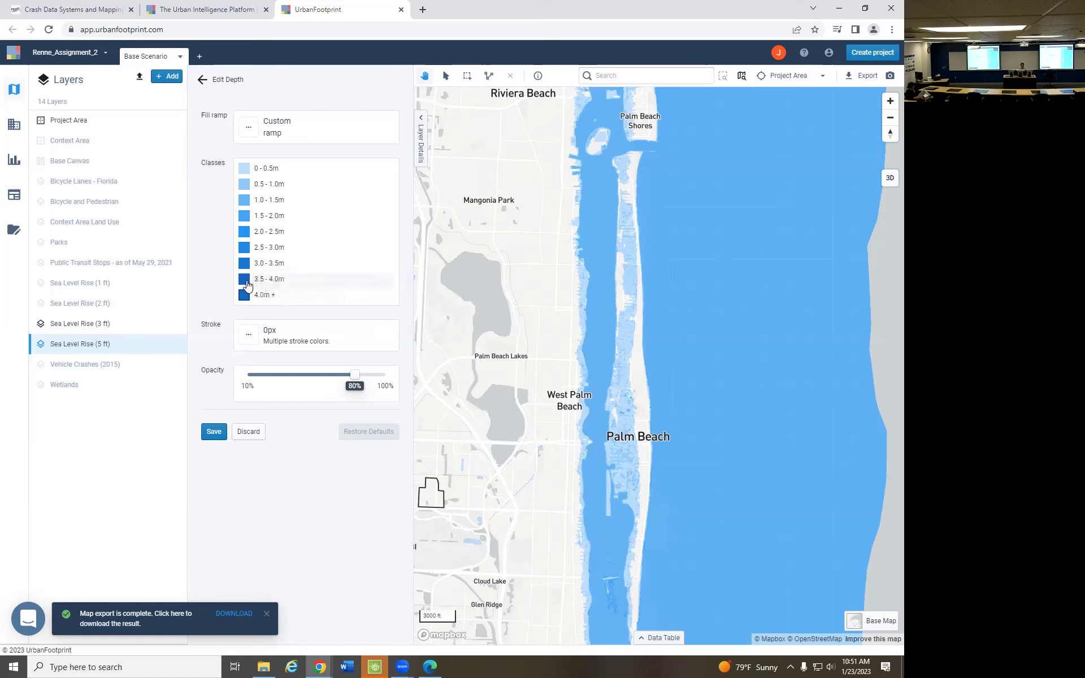
pyautogui.moveTo(310, 297); pyautogui.dragTo(278, 295)
pyautogui.hotkey('ctrl', 'c')
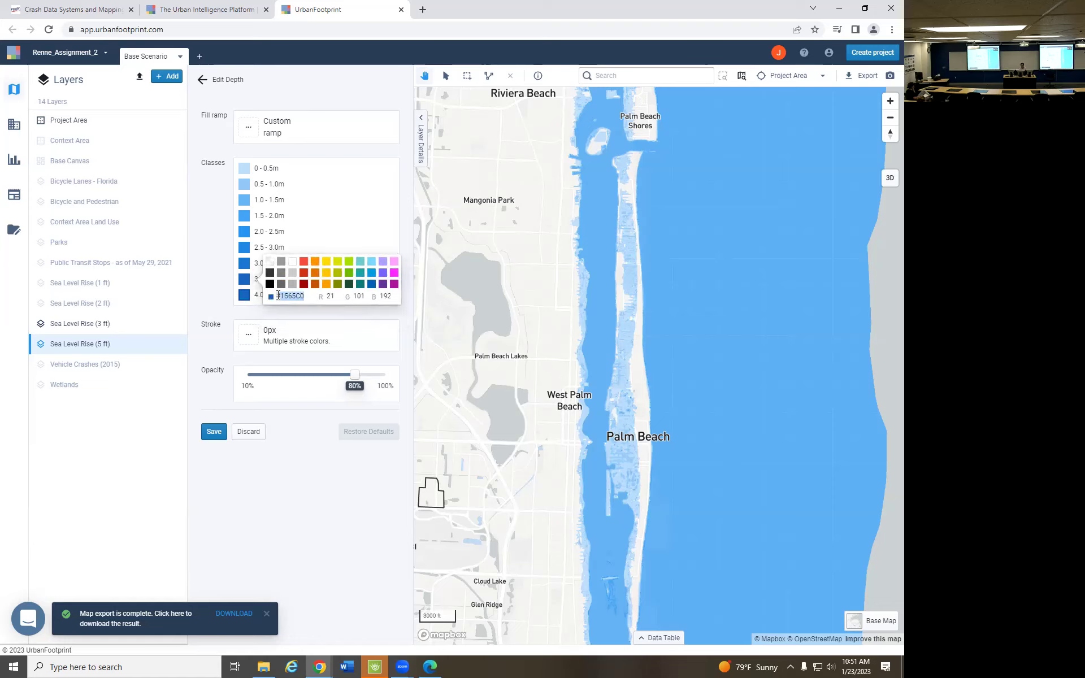
pyautogui.click(244, 263)
pyautogui.moveTo(305, 281); pyautogui.dragTo(276, 280)
pyautogui.hotkey('ctrl', 'v')
pyautogui.click(243, 247)
pyautogui.moveTo(305, 264); pyautogui.dragTo(276, 265)
pyautogui.hotkey('ctrl', 'v')
# Set the 2.0 - 2.5m and 1.5 - 2.0m depth classes of the 5 ft layer to #1565C0.
pyautogui.click(244, 232)
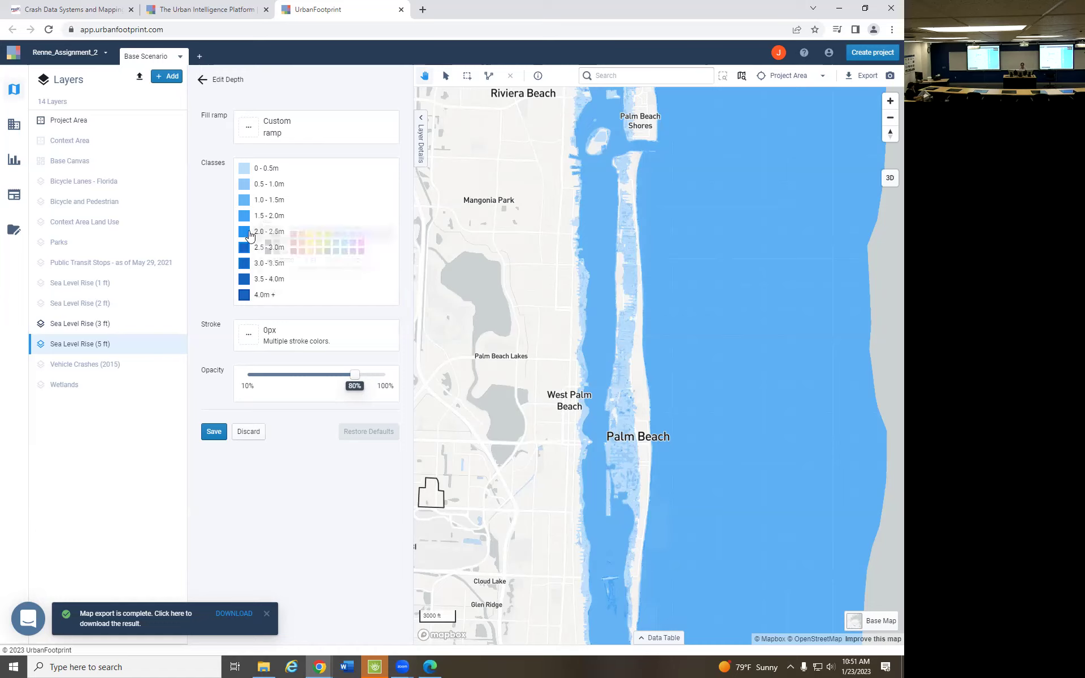
pyautogui.moveTo(305, 249); pyautogui.dragTo(276, 248)
pyautogui.hotkey('ctrl', 'v')
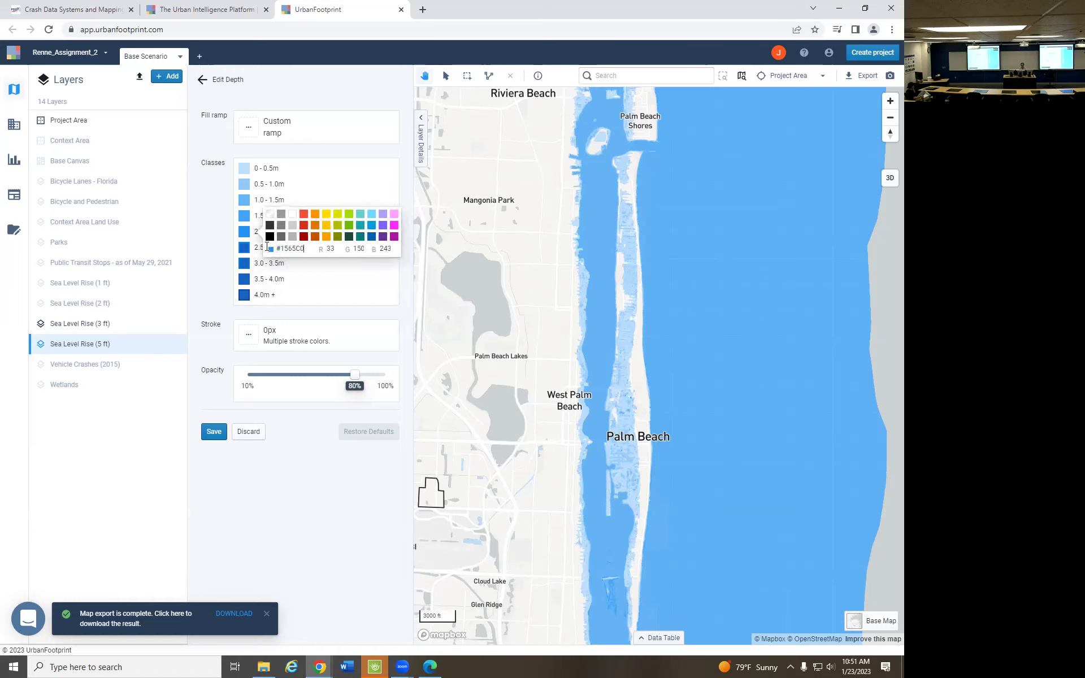
pyautogui.click(244, 217)
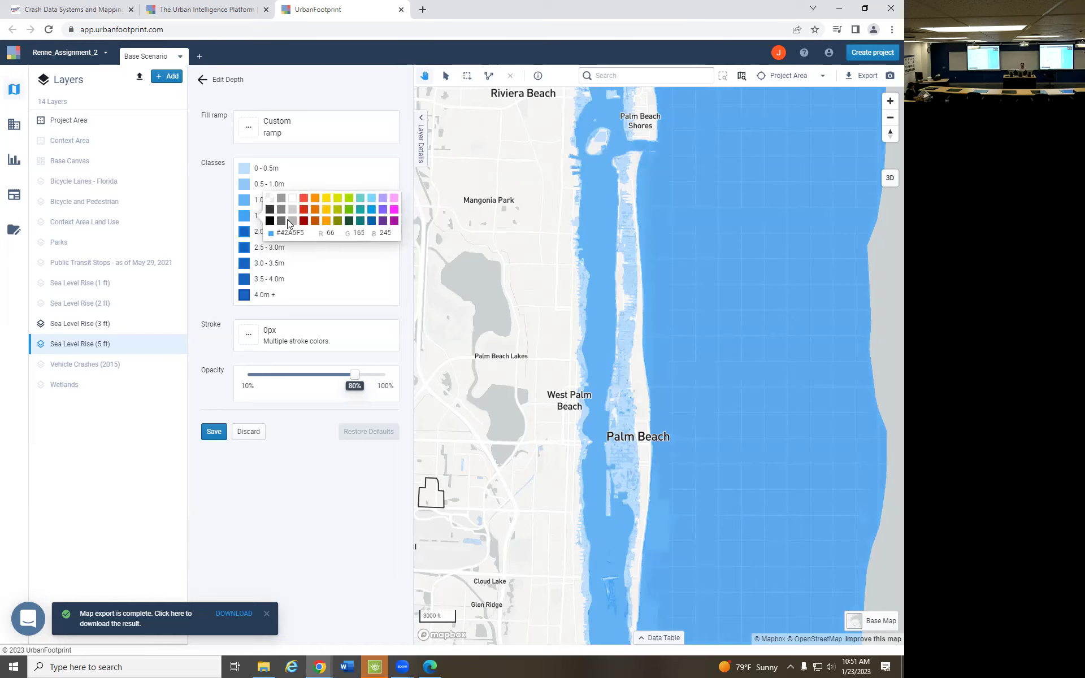
pyautogui.moveTo(305, 234); pyautogui.dragTo(280, 233)
pyautogui.hotkey('ctrl', 'v')
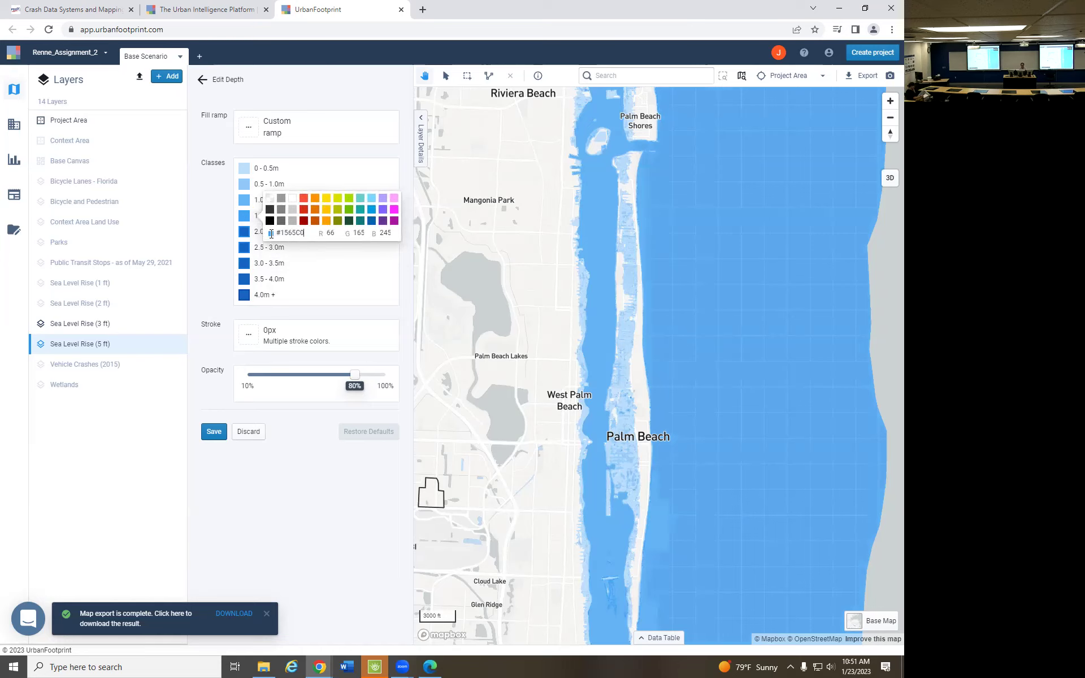
# Set the 1.0 - 1.5m, 0.5 - 1.0m and 0 - 0.5m depth classes of the 5 ft layer to #1565C0.
pyautogui.click(244, 199)
pyautogui.moveTo(306, 217); pyautogui.dragTo(277, 216)
pyautogui.write('1565C0')
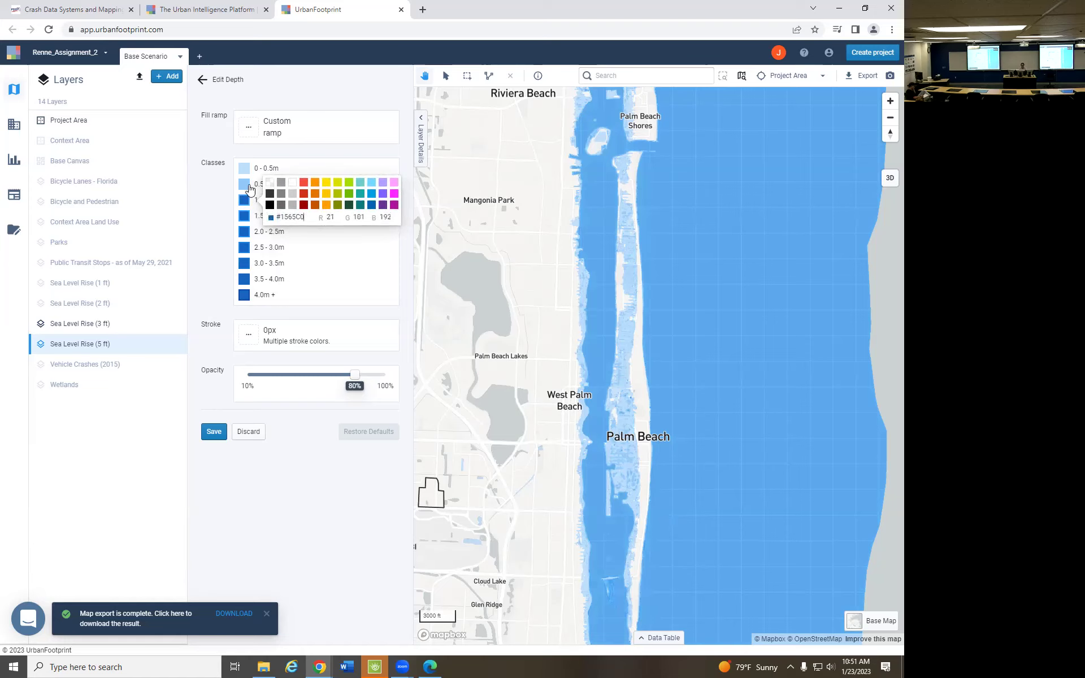
pyautogui.click(244, 183)
pyautogui.moveTo(305, 201); pyautogui.dragTo(273, 203)
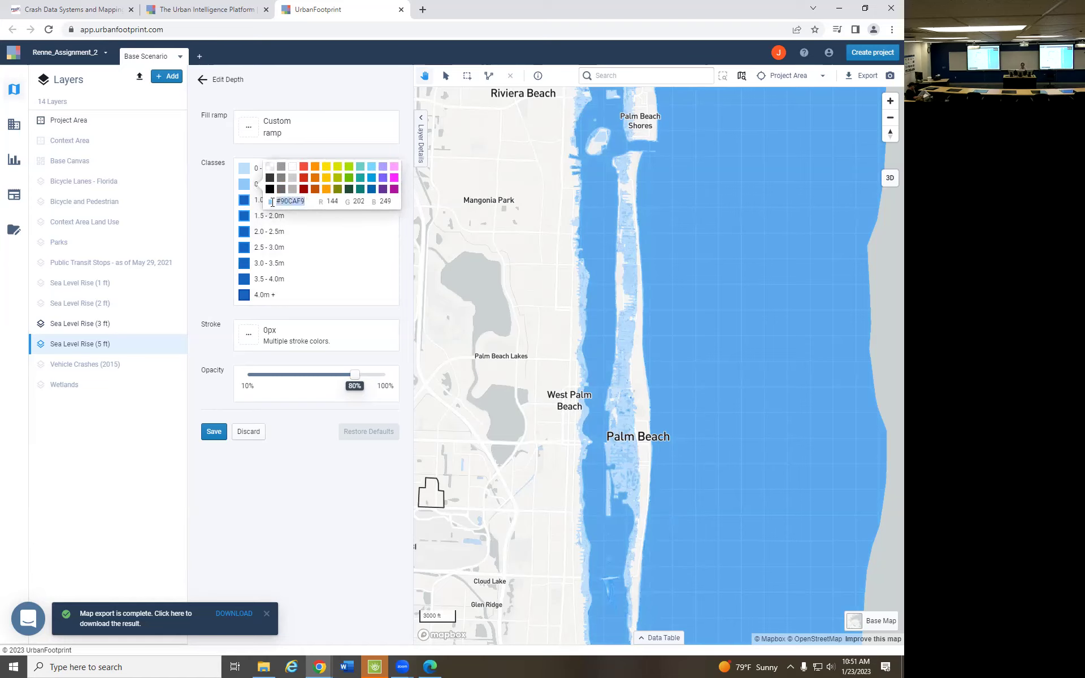
pyautogui.write('1565C0')
pyautogui.click(244, 168)
pyautogui.moveTo(306, 187); pyautogui.dragTo(275, 183)
pyautogui.hotkey('ctrl', 'v')
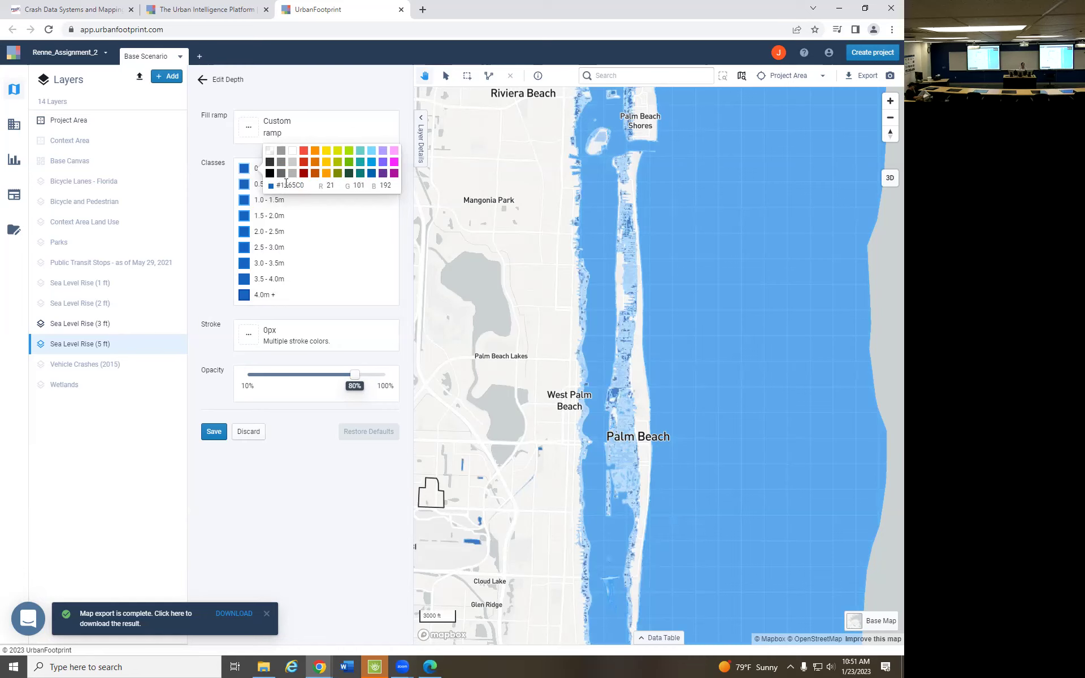
# Set the stroke color of the Sea Level Rise (5 ft) layer to #1565C0.
pyautogui.click(255, 332)
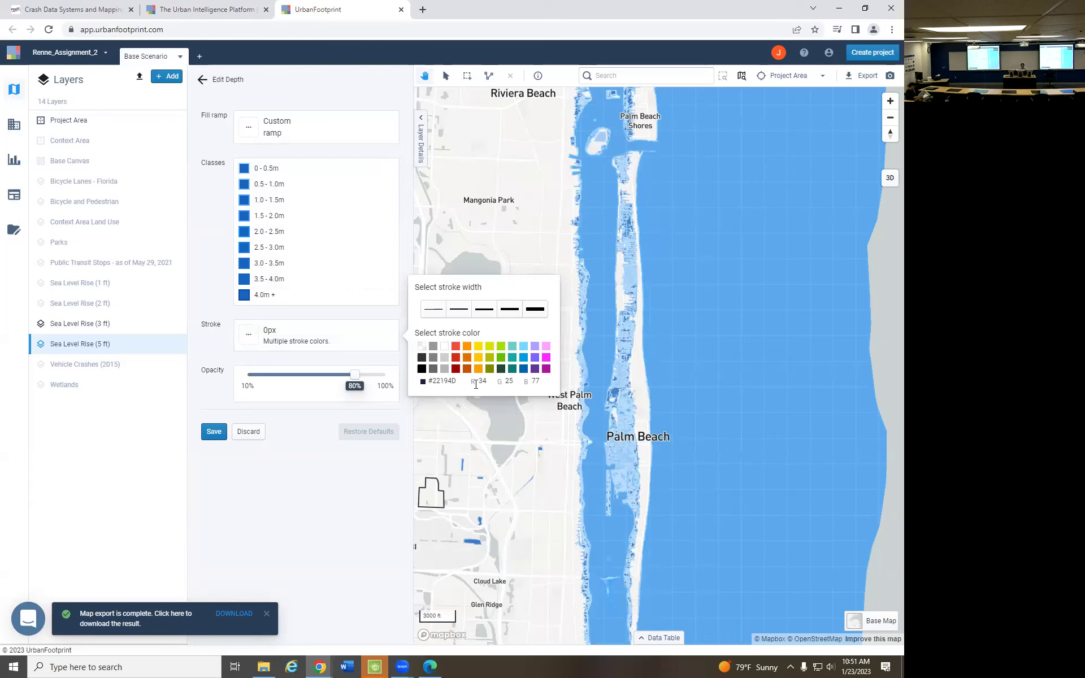
pyautogui.moveTo(459, 381); pyautogui.dragTo(429, 380)
pyautogui.write('1565C0')
pyautogui.click(709, 348)
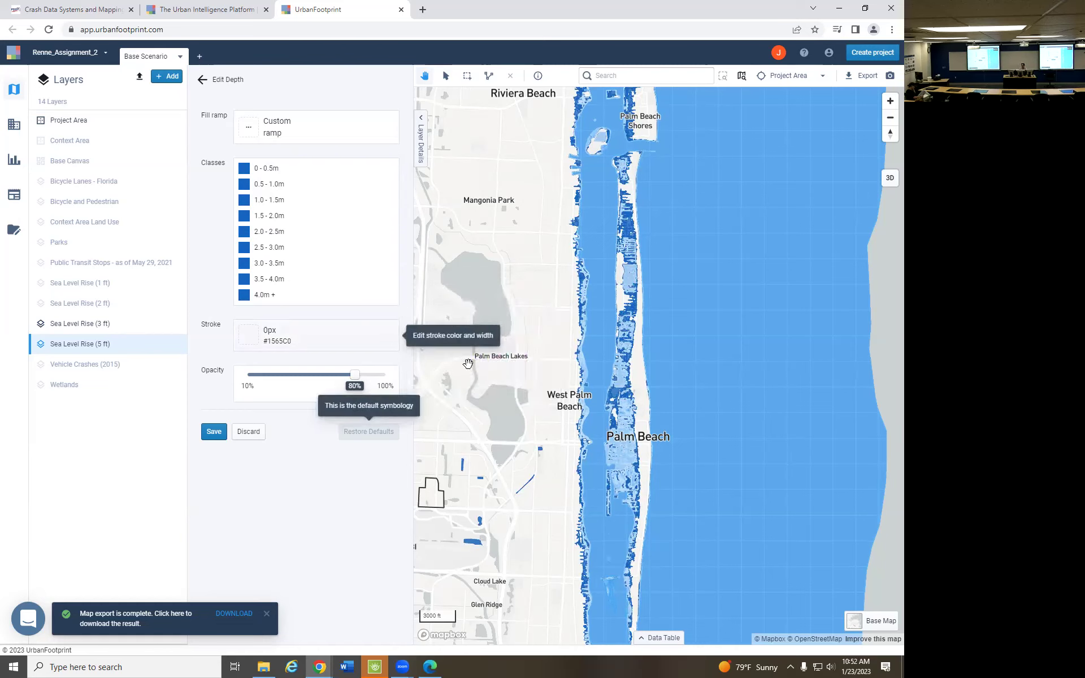
# Hide the Sea Level Rise (3 ft) layer and examine the restyled 5 ft flooding around Palm Beach.
pyautogui.scroll(4, 586, 420)
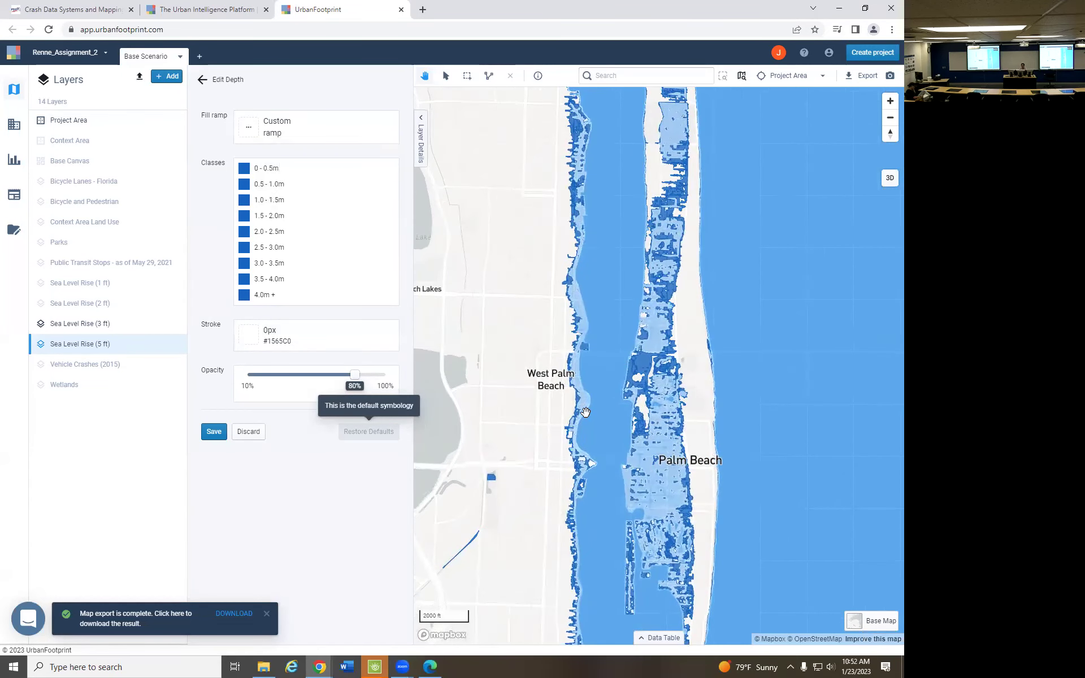
pyautogui.scroll(4, 647, 367)
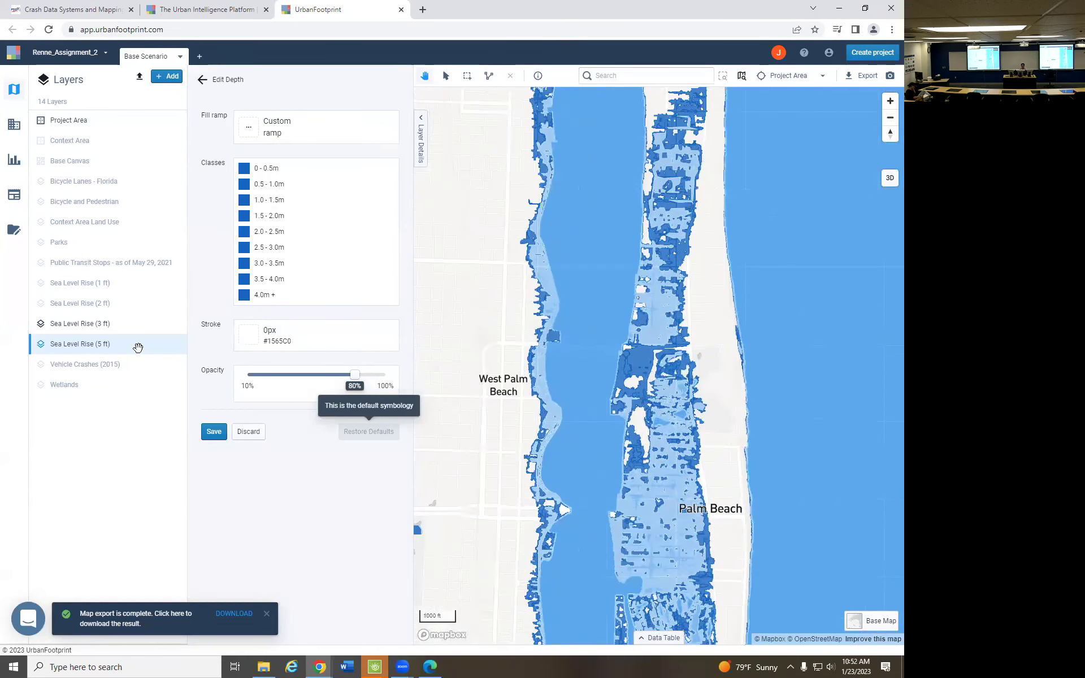
pyautogui.click(158, 323)
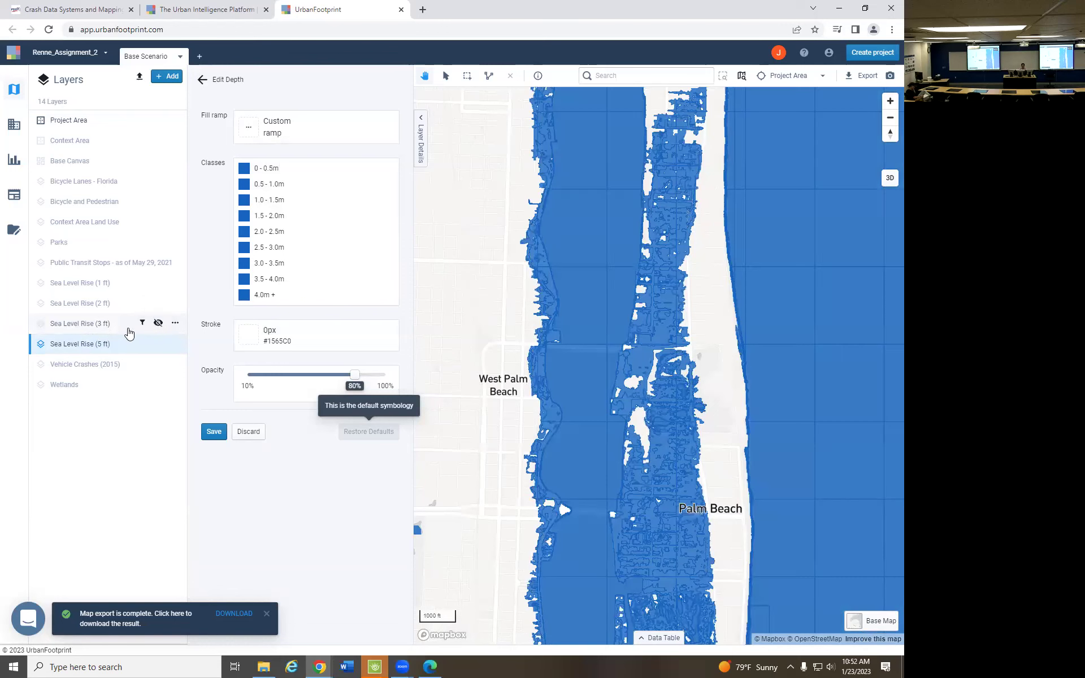
pyautogui.scroll(-4, 651, 386)
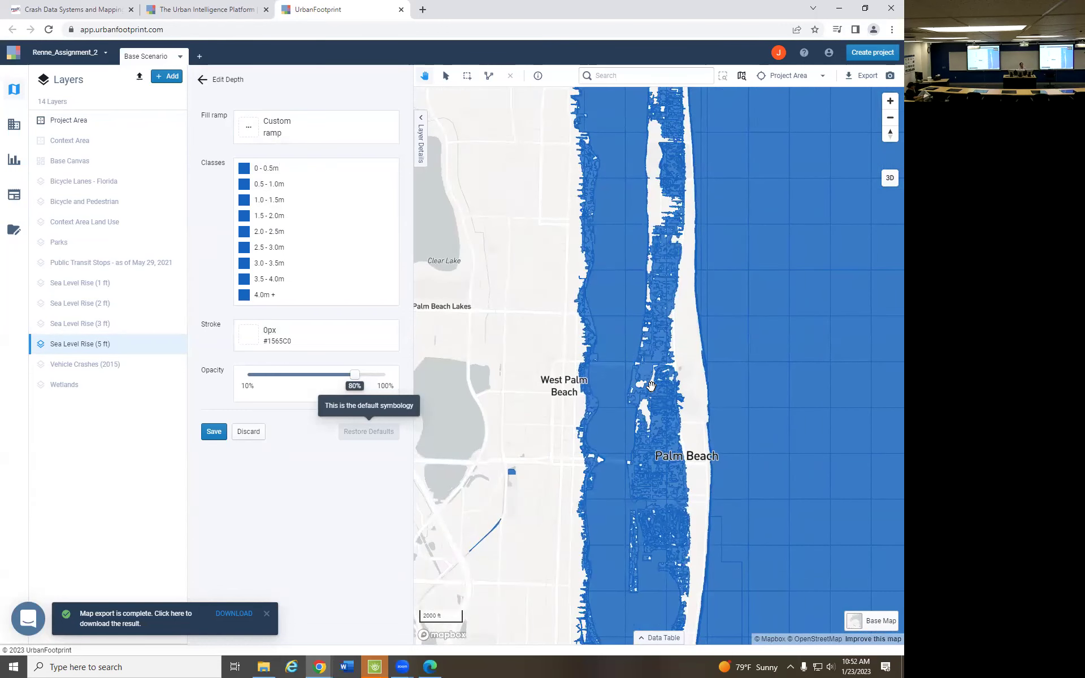
# Open the depth symbology of the Sea Level Rise (3 ft) layer and copy the 2.0 - 2.5m class's hex color, #2196F3.
pyautogui.click(98, 326)
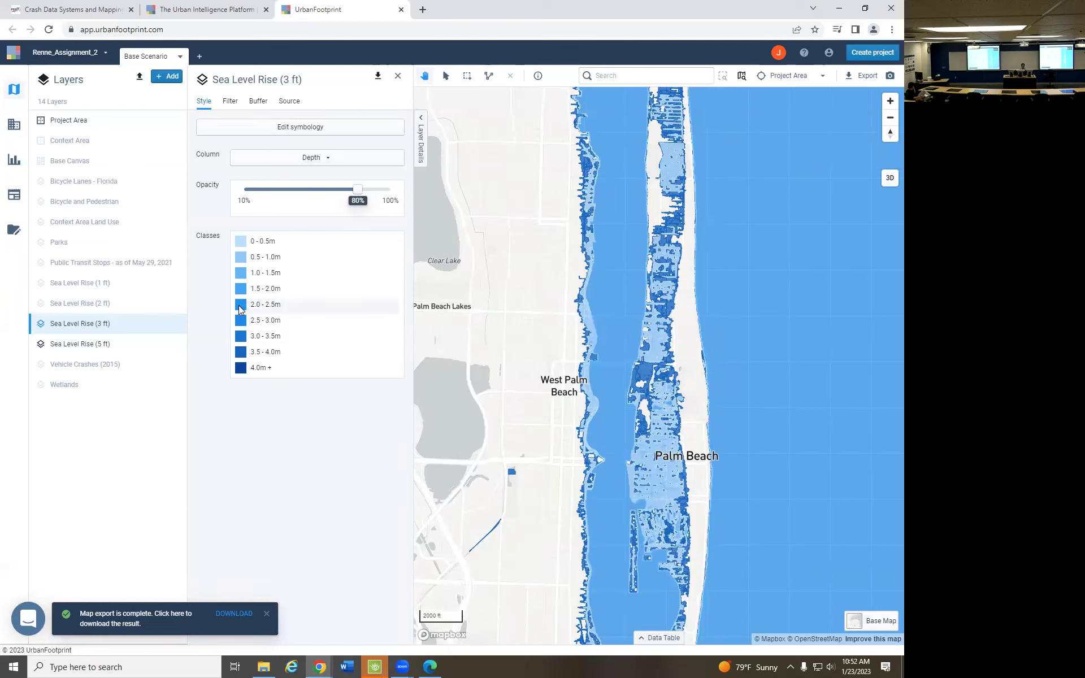
pyautogui.click(288, 127)
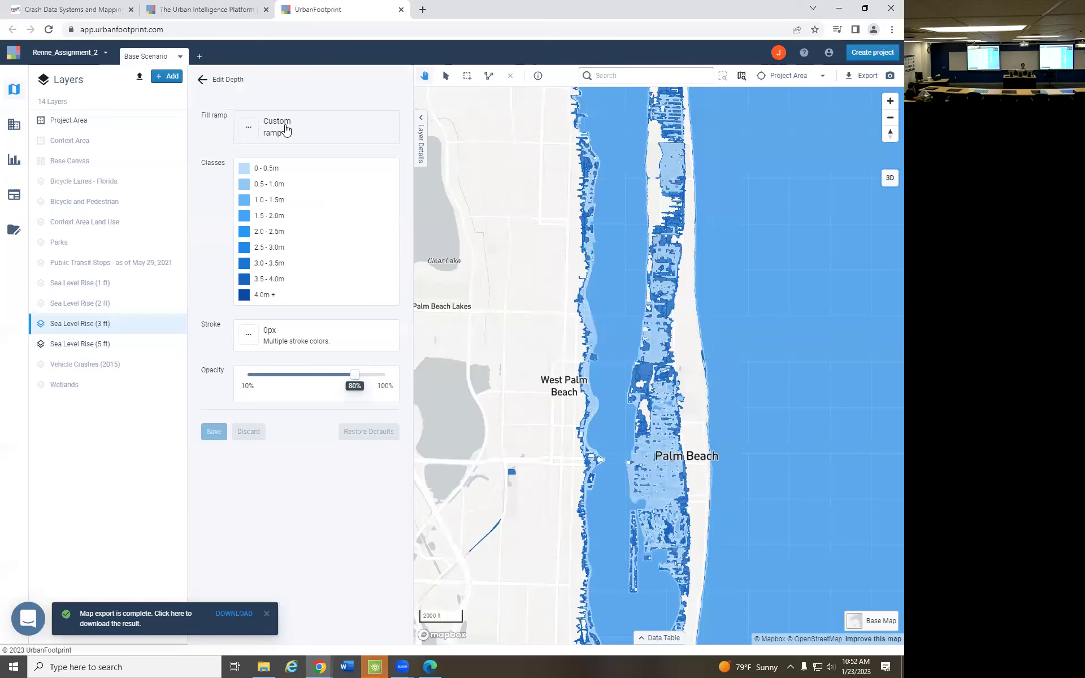
pyautogui.click(244, 238)
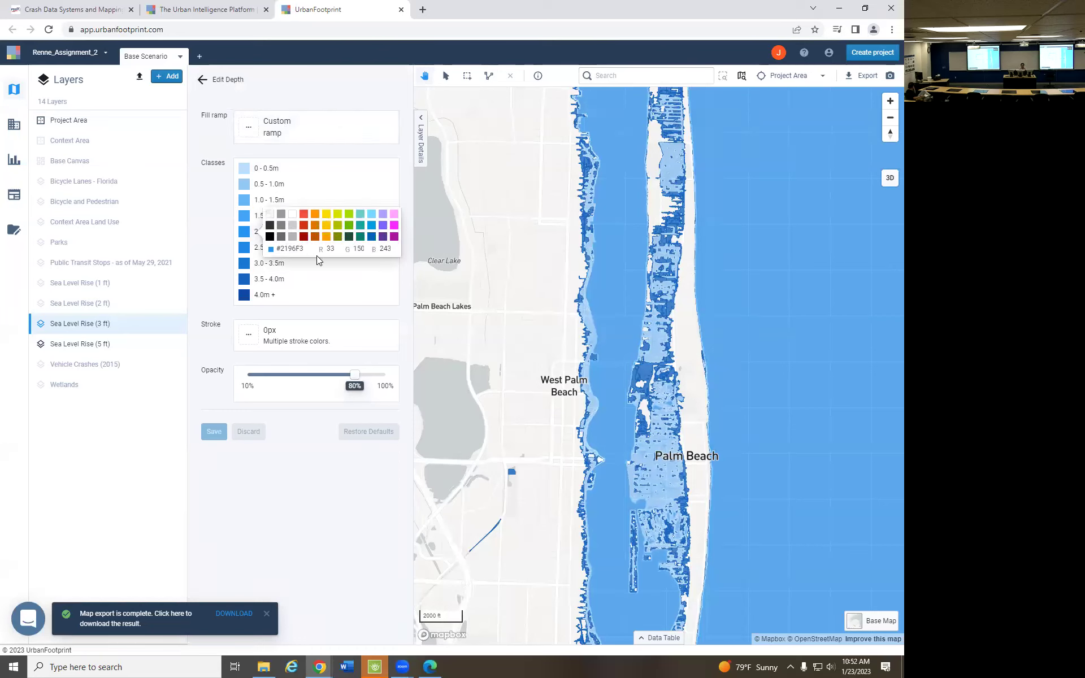
pyautogui.moveTo(304, 250); pyautogui.dragTo(267, 245)
pyautogui.hotkey('ctrl', 'c')
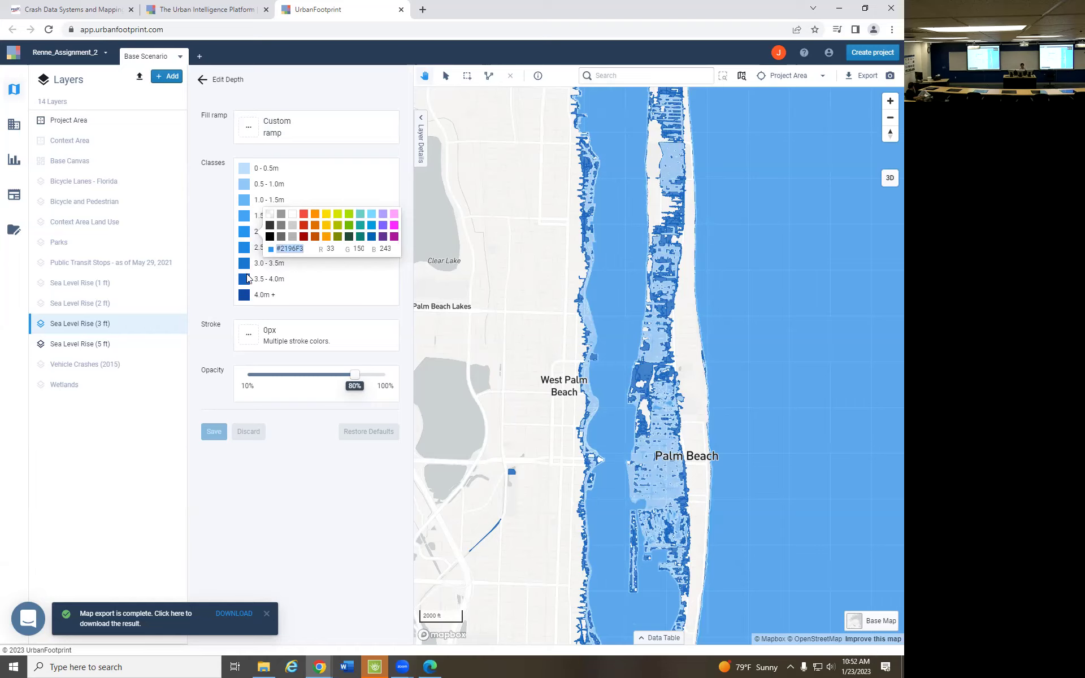
# Set the 4.0m +, 3.5 - 4.0m, 3.0 - 3.5m and 2.5 - 3.0m classes of the 3 ft layer to #2196F3.
pyautogui.click(244, 294)
pyautogui.moveTo(308, 311); pyautogui.dragTo(273, 312)
pyautogui.write('#1565C0')
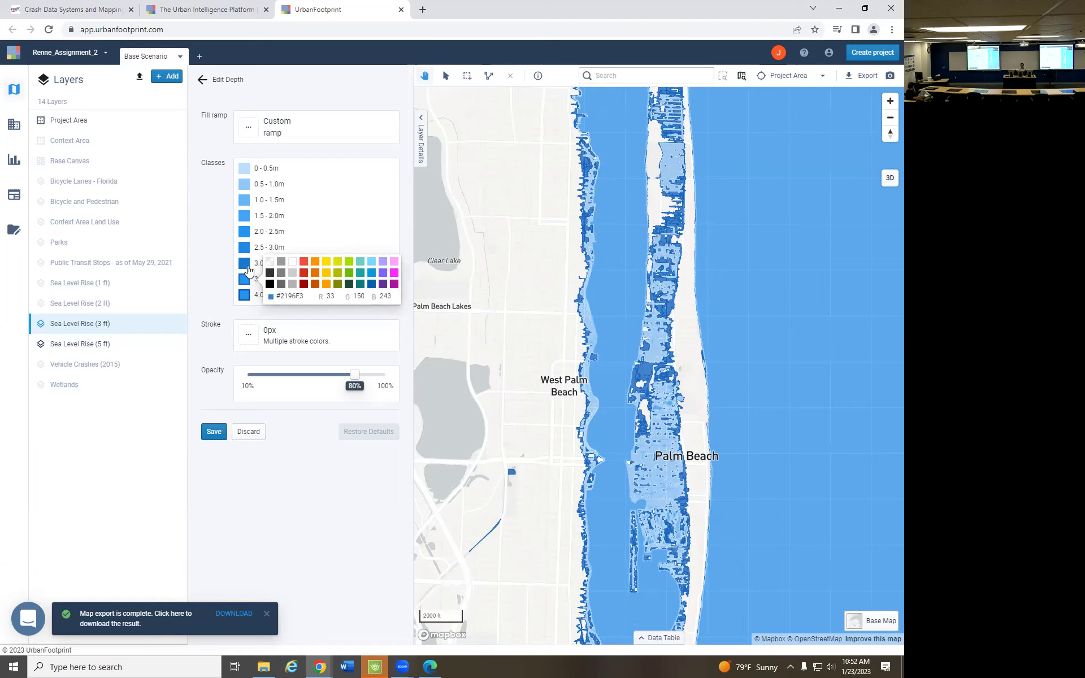
pyautogui.click(244, 279)
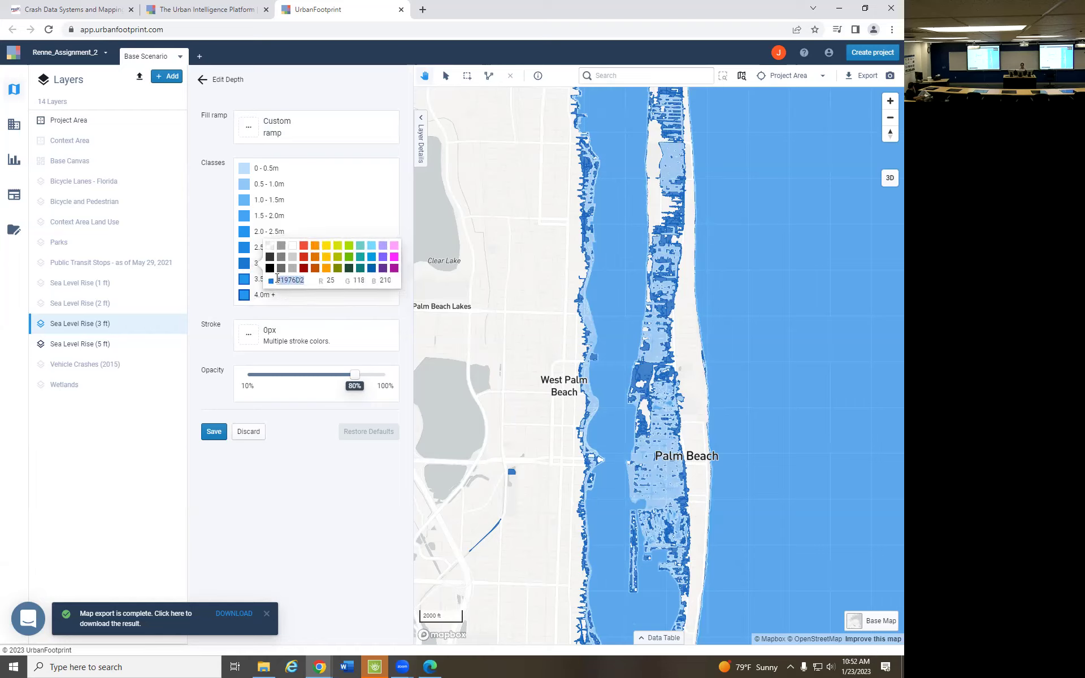
pyautogui.click(244, 261)
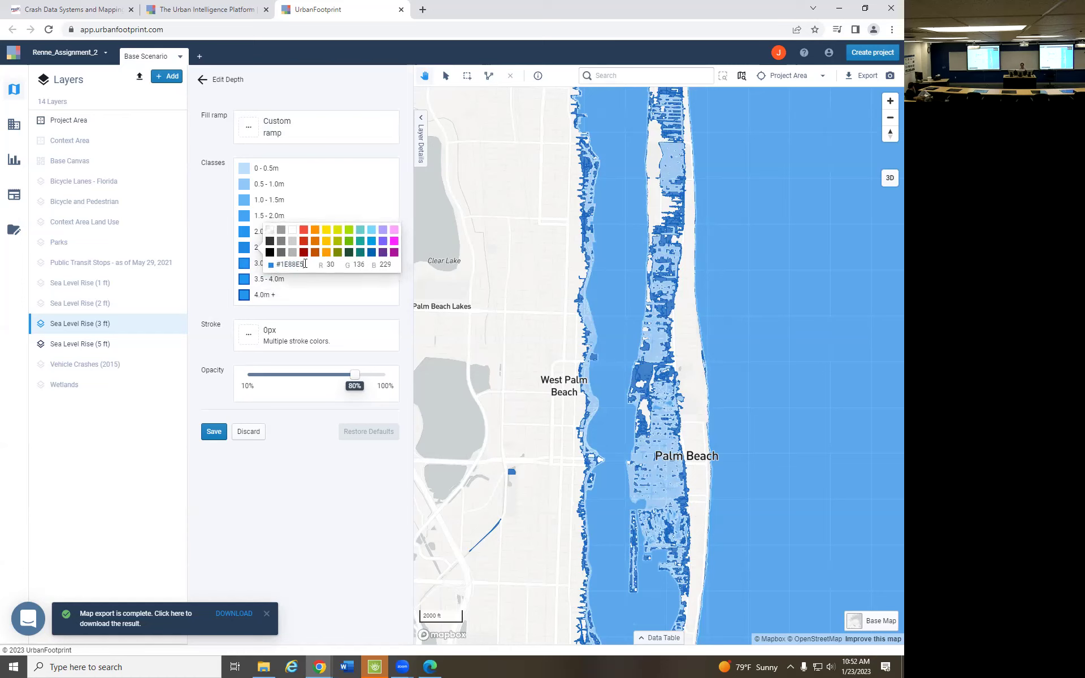
pyautogui.hotkey('ctrl', 'a')
pyautogui.hotkey('ctrl', 'v')
# Check the 2.0 - 2.5m class color, and set the 1.5 - 2.0m and 1.0 - 1.5m classes of the 3 ft layer to #2196F3.
pyautogui.click(244, 234)
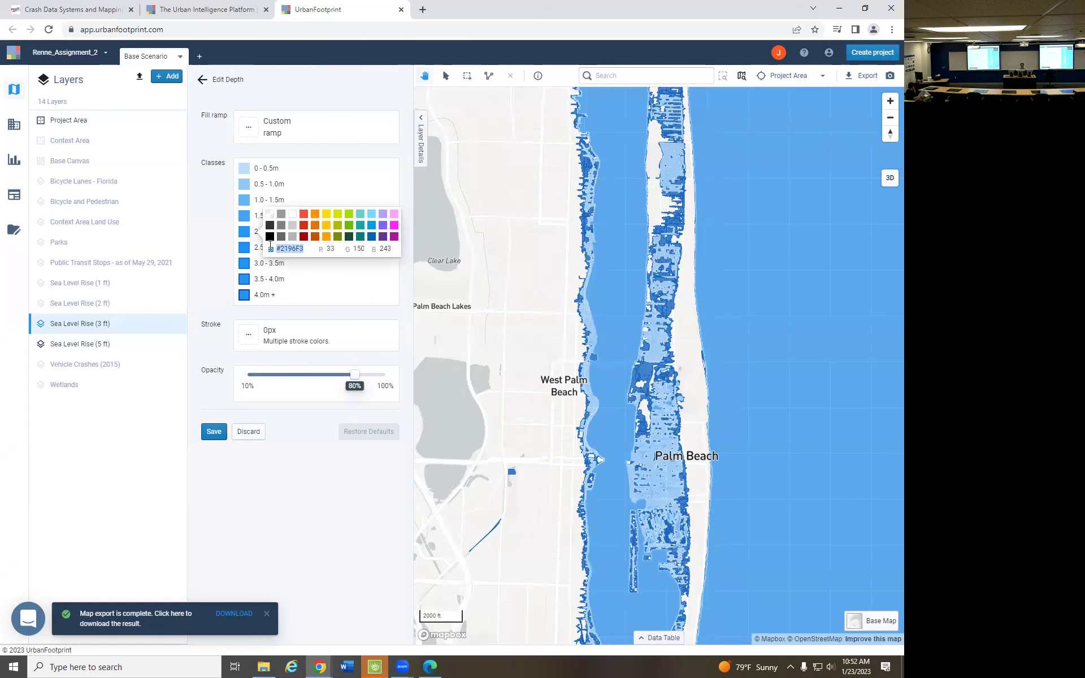
pyautogui.click(244, 215)
pyautogui.click(306, 233)
pyautogui.moveTo(307, 233); pyautogui.dragTo(283, 231)
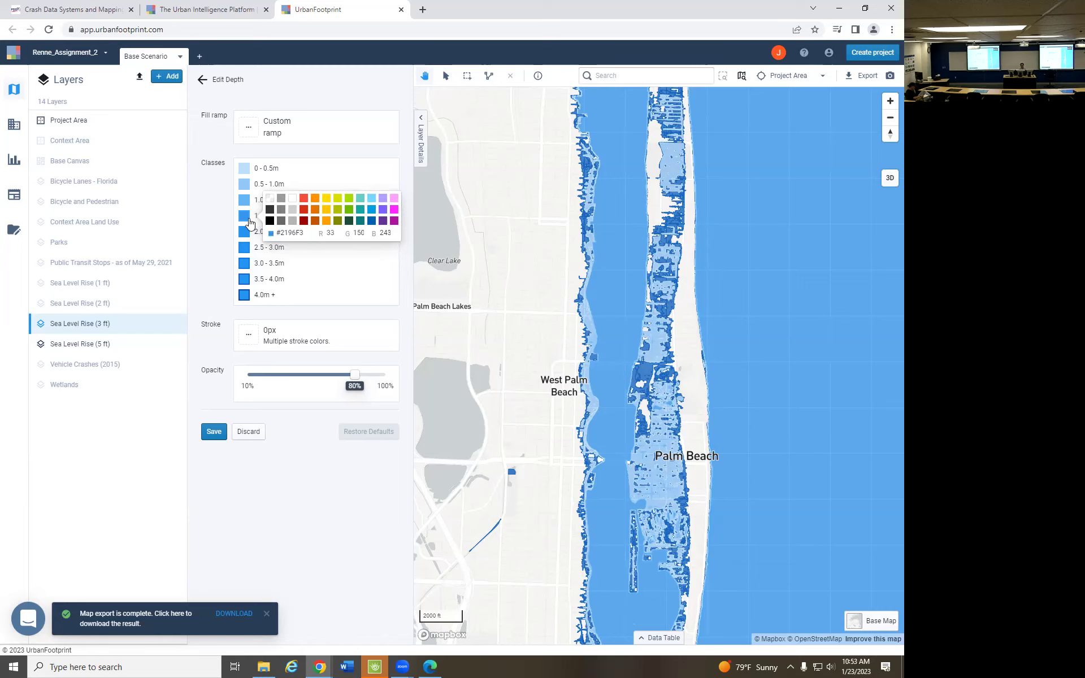
pyautogui.click(244, 200)
pyautogui.moveTo(305, 216); pyautogui.dragTo(284, 215)
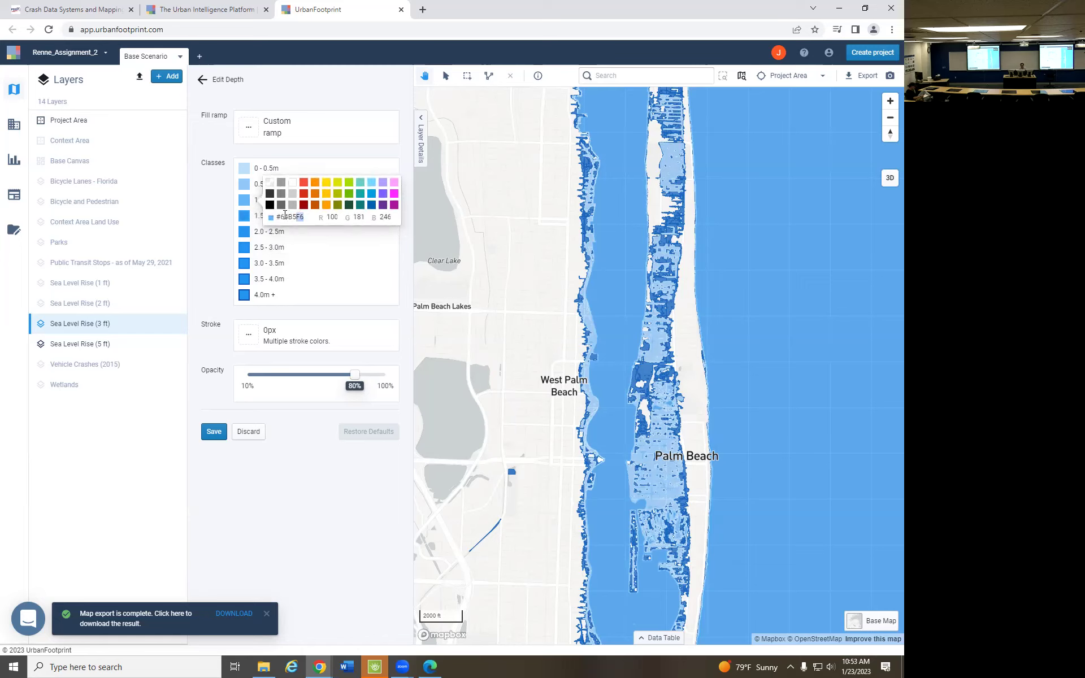
pyautogui.hotkey('ctrl', 'v')
# Set the 0.5 - 1.0m and 0 - 0.5m depth classes of the 3 ft layer to #2196F3.
pyautogui.click(244, 184)
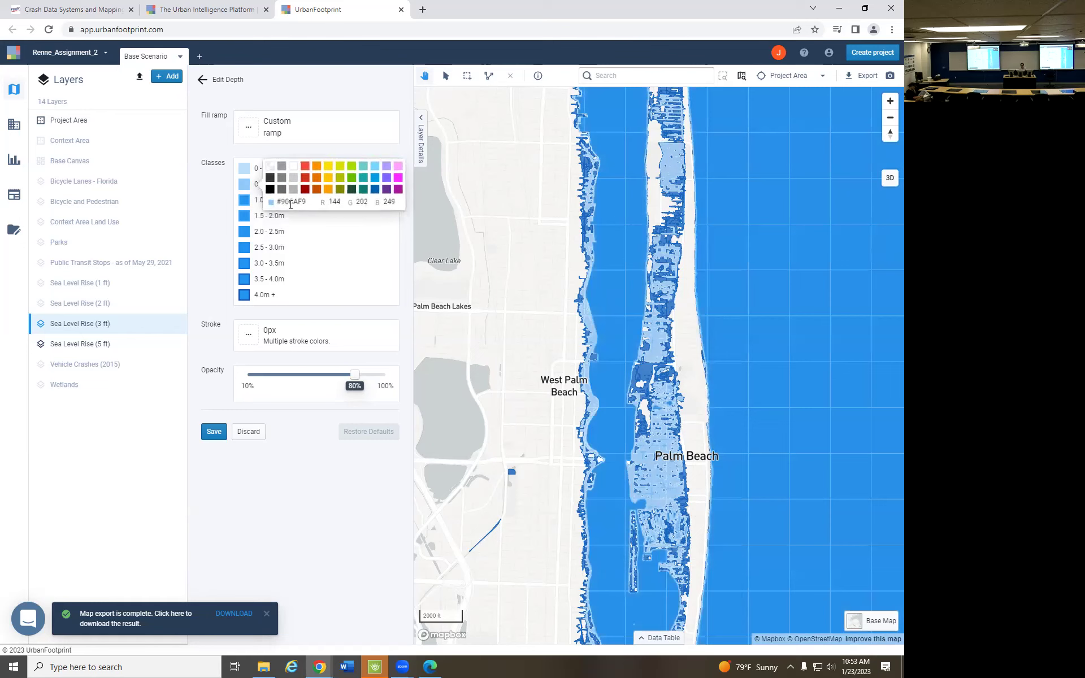
pyautogui.moveTo(305, 200); pyautogui.dragTo(275, 201)
pyautogui.hotkey('ctrl', 'v')
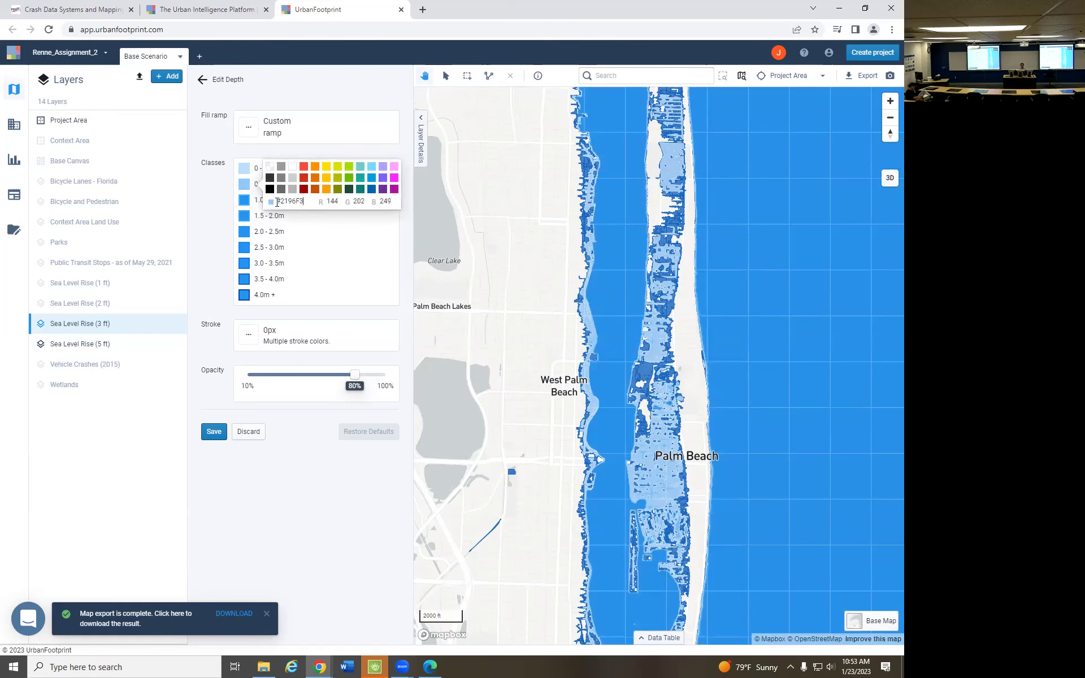
pyautogui.click(244, 167)
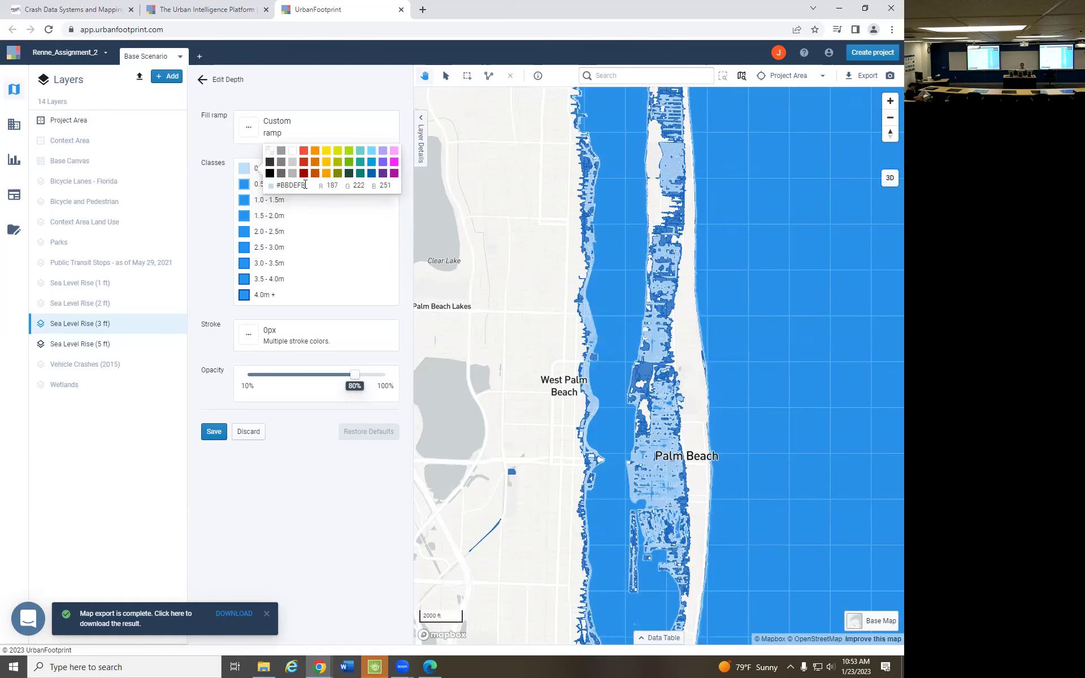
pyautogui.moveTo(307, 189); pyautogui.dragTo(280, 185)
pyautogui.hotkey('ctrl', 'v')
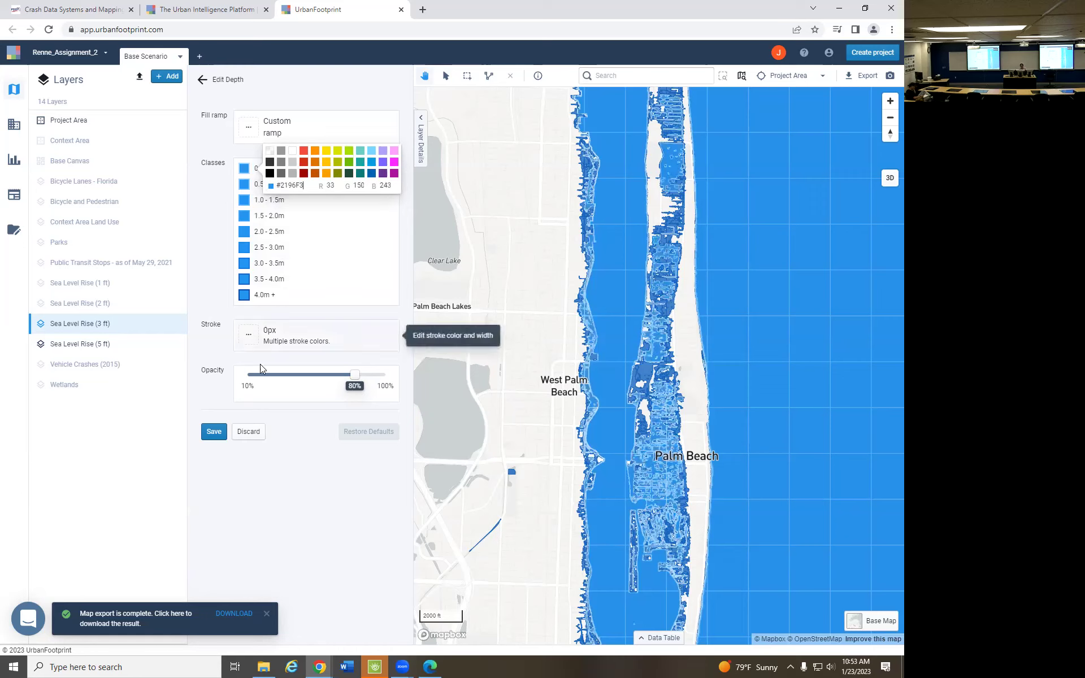
# Set the 3 ft layer's stroke color to #2196F3 and save its symbology.
pyautogui.click(250, 347)
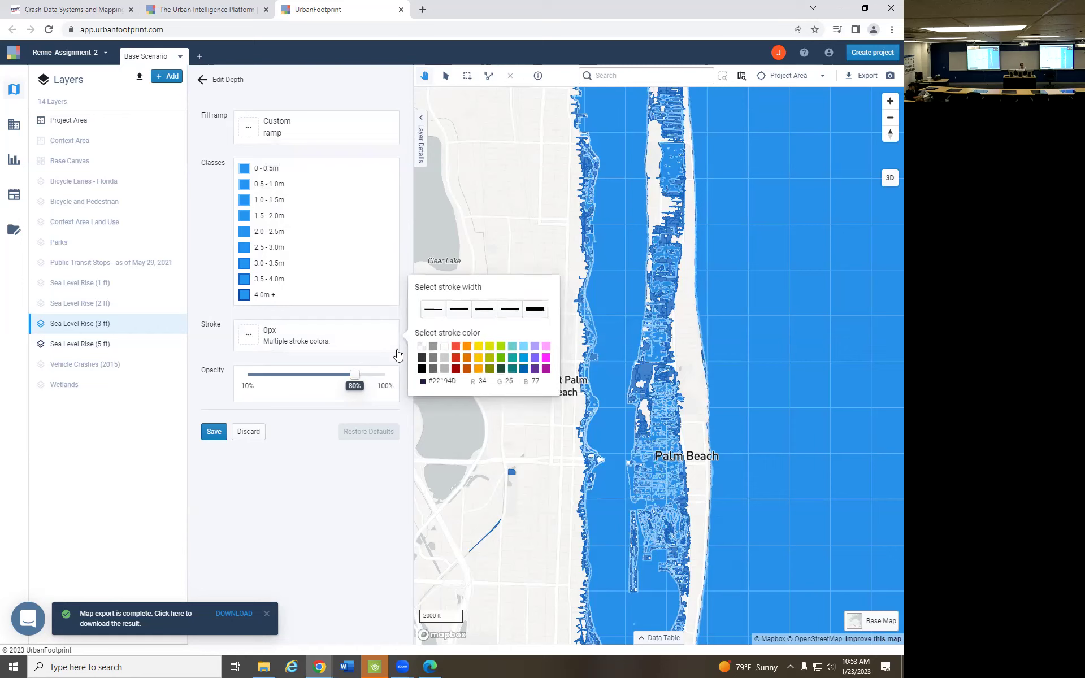
pyautogui.moveTo(458, 380); pyautogui.dragTo(423, 379)
pyautogui.hotkey('ctrl', 'v')
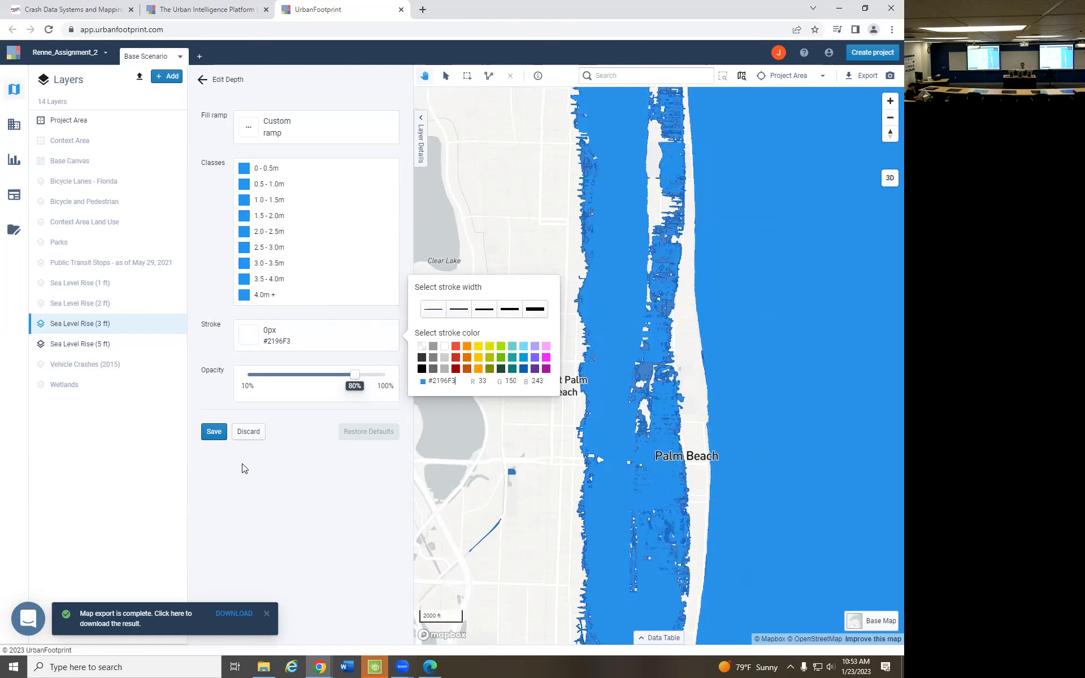
pyautogui.click(214, 432)
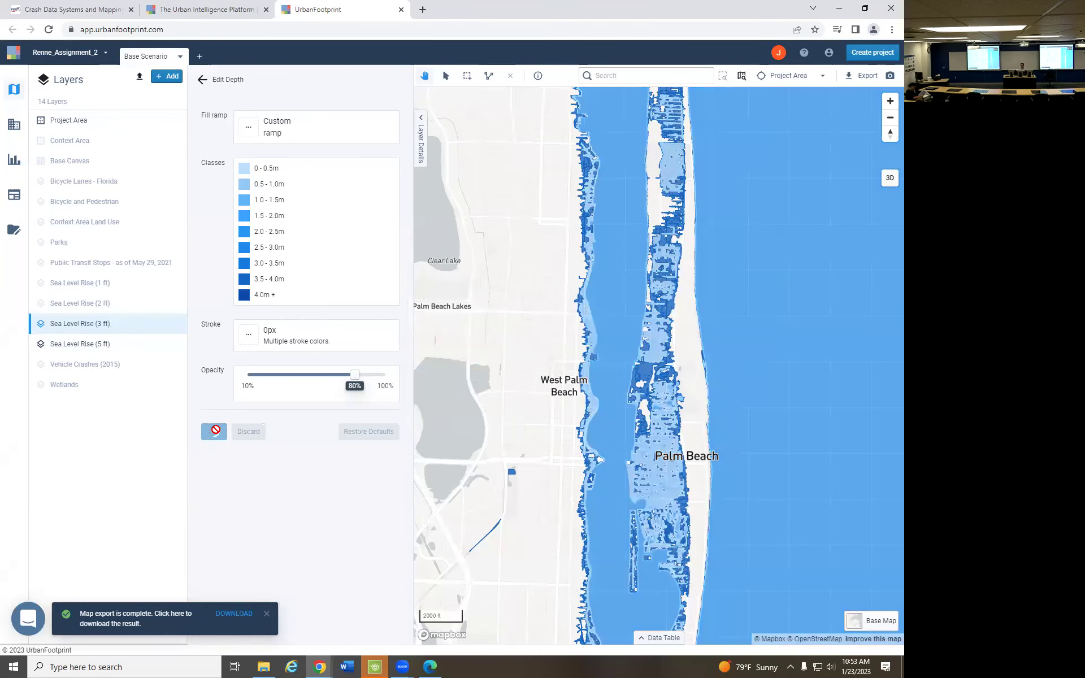
# Open the depth symbology of the Sea Level Rise (2 ft) layer and set its 0.5 - 1.0m class to #2196F3.
pyautogui.click(83, 309)
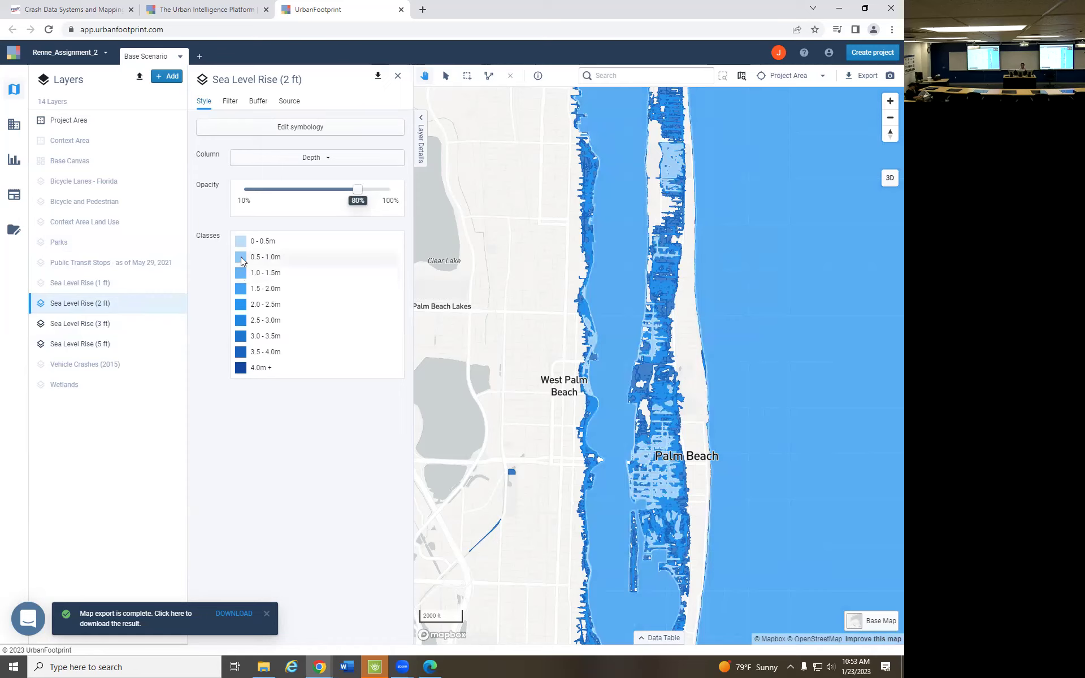
pyautogui.click(273, 129)
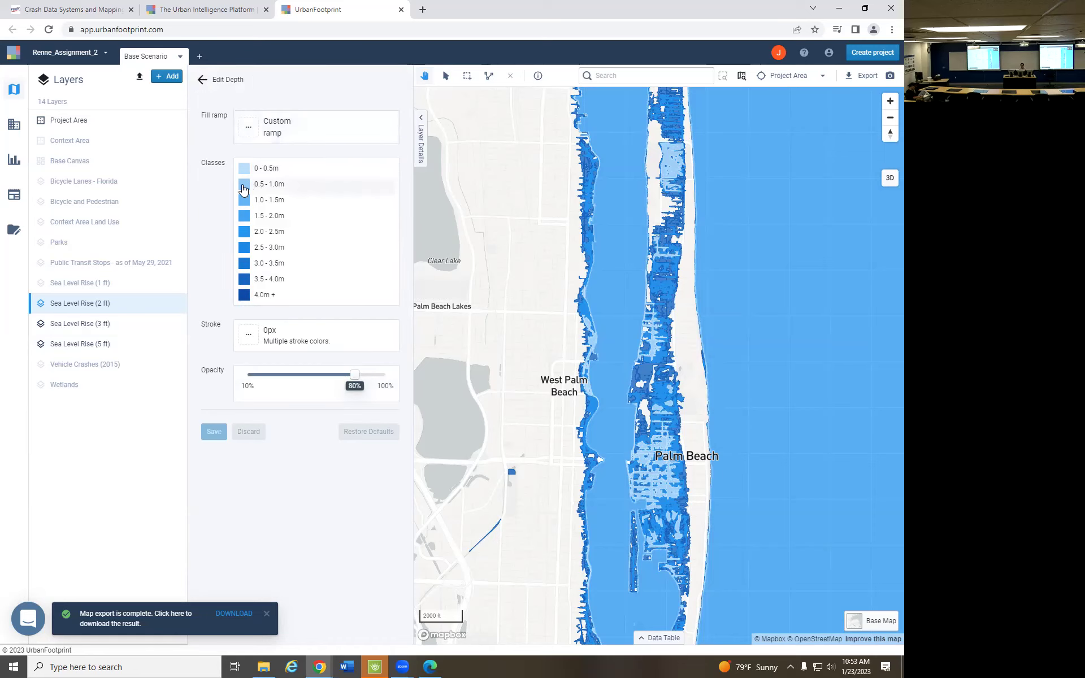
pyautogui.click(243, 186)
pyautogui.moveTo(306, 201); pyautogui.dragTo(266, 204)
pyautogui.write('2196F3')
# Set the 0 - 0.5m depth class of the Sea Level Rise (2 ft) layer to #2196F3.
pyautogui.click(250, 169)
pyautogui.click(251, 170)
pyautogui.moveTo(300, 185); pyautogui.dragTo(284, 185)
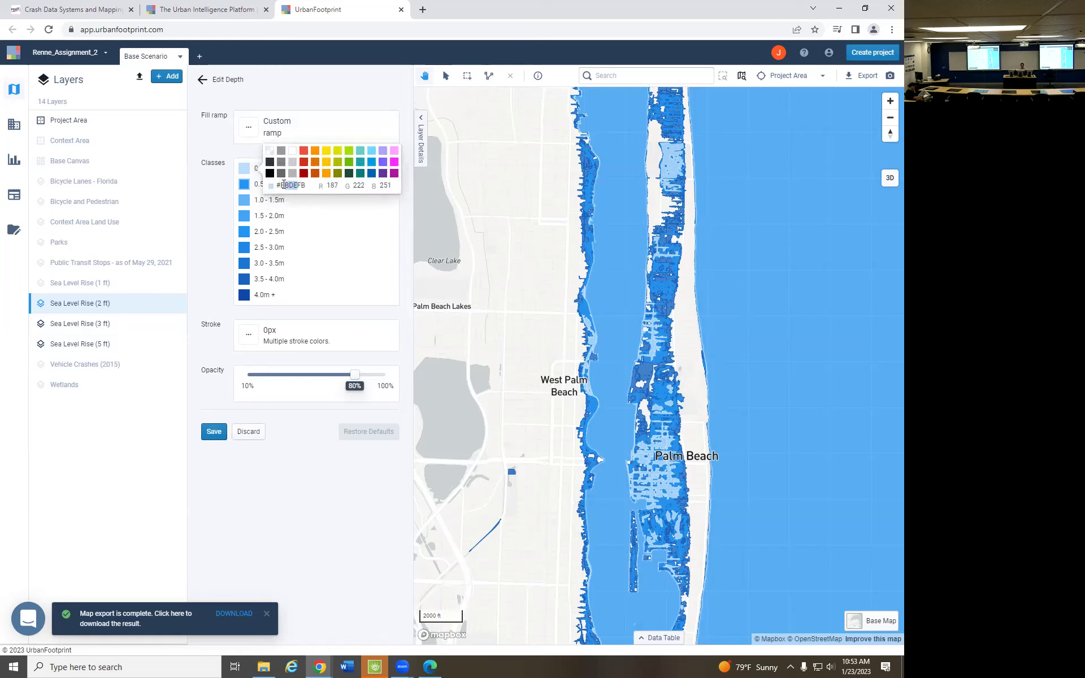
pyautogui.write('2196F3')
# Set the 1.0 - 1.5m and 1.5 - 2.0m depth classes of the 2 ft layer to #2196F3.
pyautogui.click(251, 201)
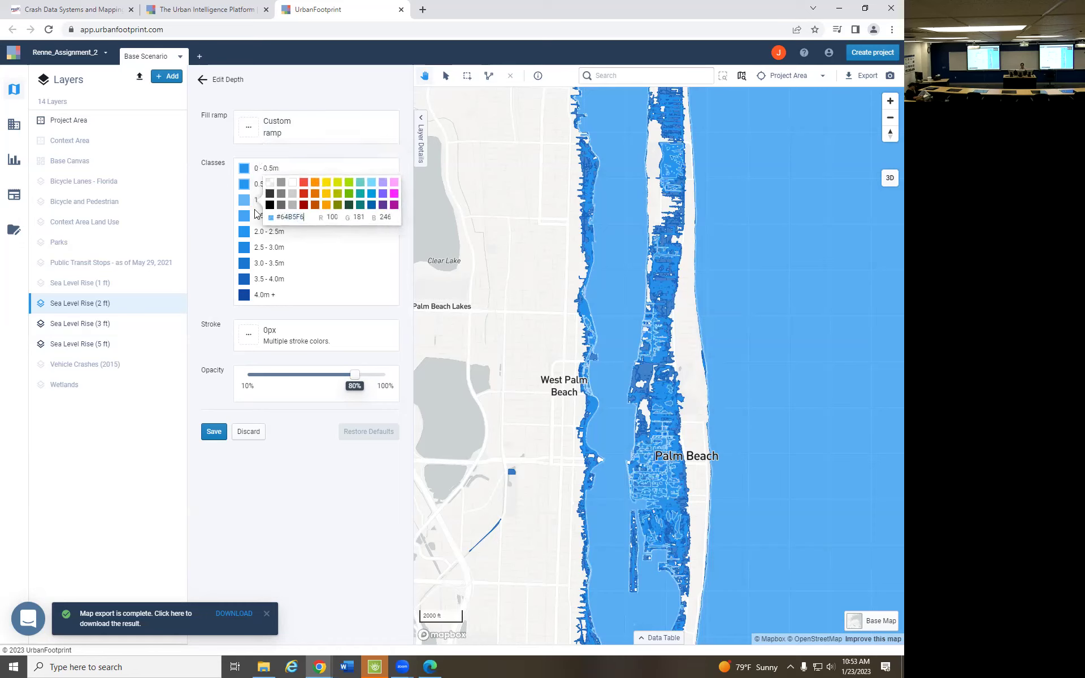
pyautogui.click(255, 214)
pyautogui.click(244, 199)
pyautogui.click(279, 218)
pyautogui.moveTo(305, 218); pyautogui.dragTo(286, 216)
pyautogui.write('42A5F5')
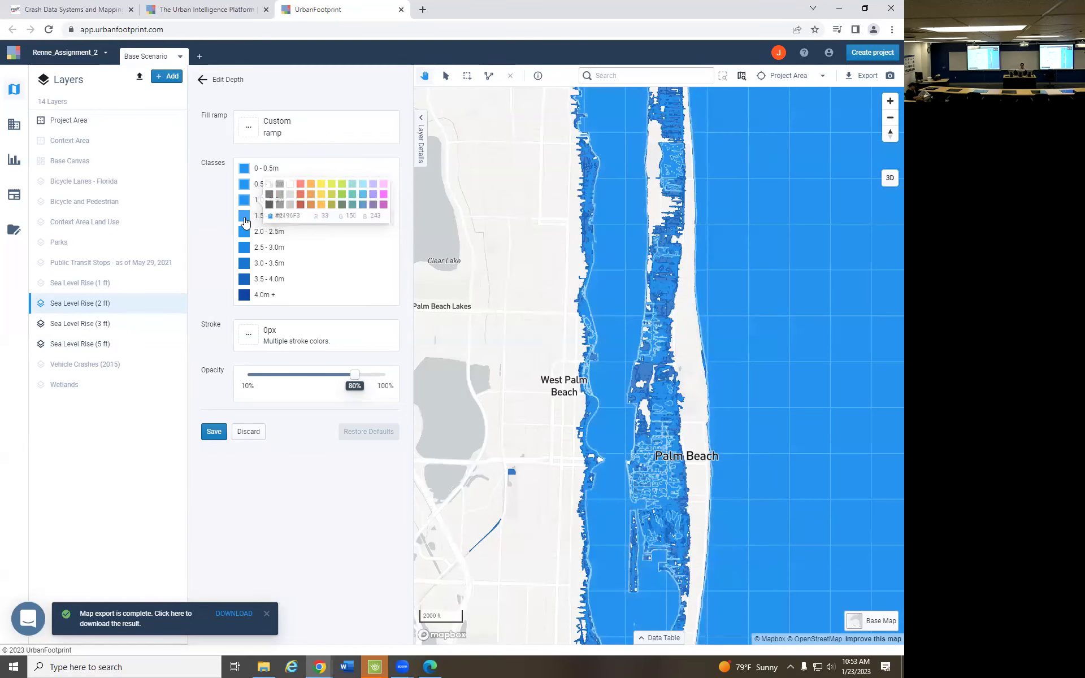
pyautogui.hotkey('ctrl', 'a')
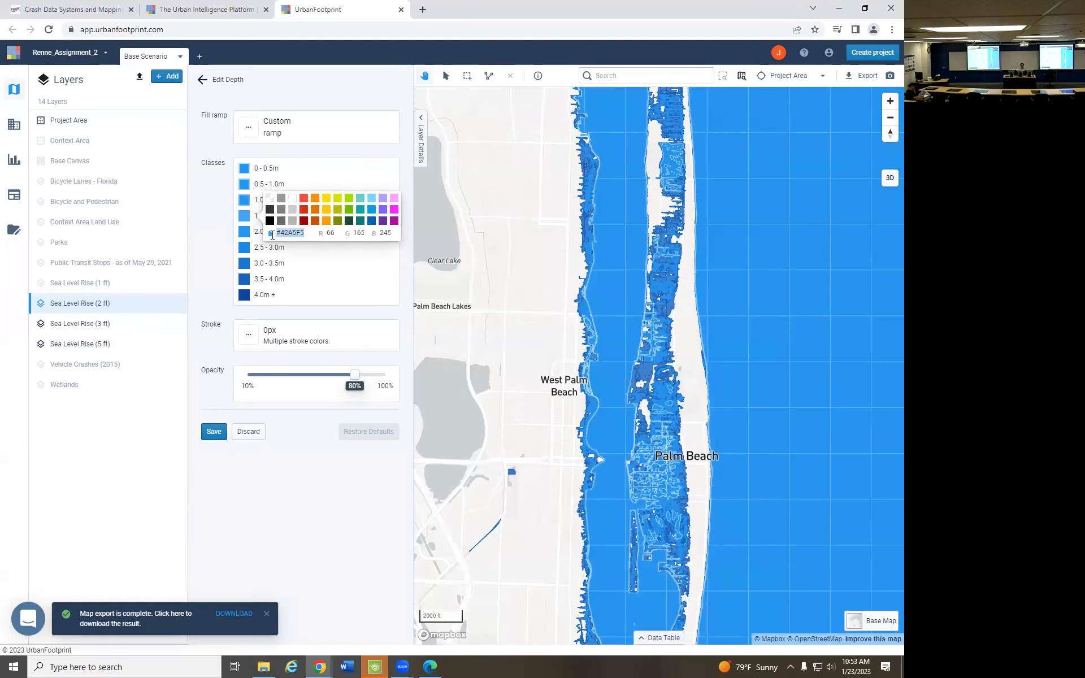
pyautogui.write('#2196F3')
# Check the 2.0 - 2.5m class color, and set the 2.5 - 3.0m and 3.0 - 3.5m classes of the 2 ft layer to #2196F3.
pyautogui.click(244, 232)
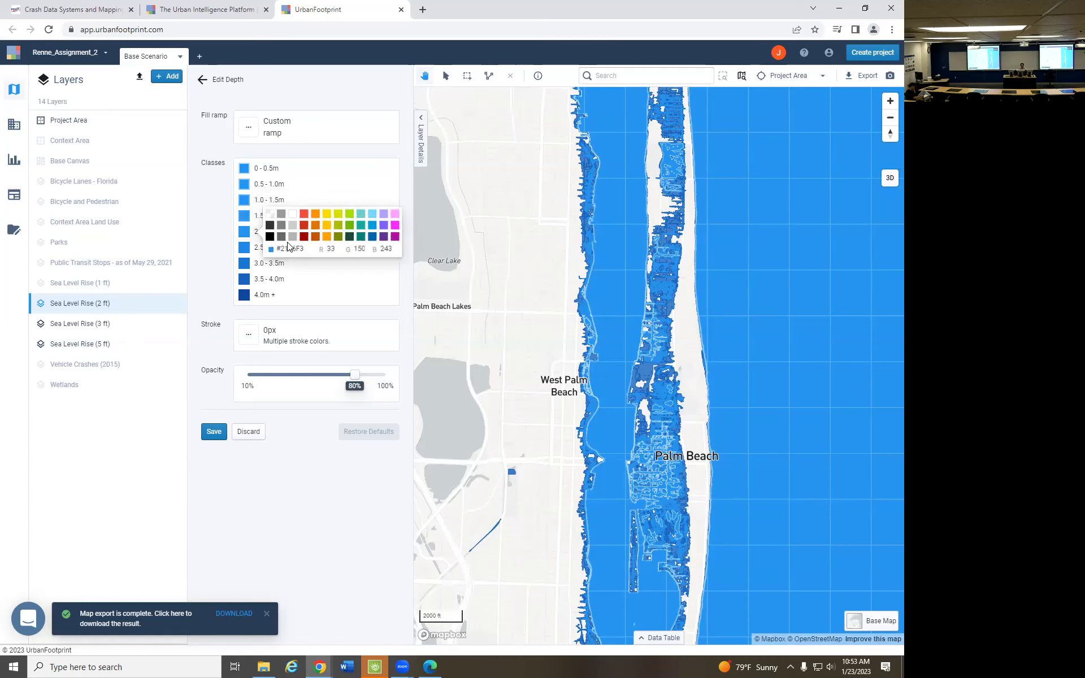
pyautogui.moveTo(305, 248); pyautogui.dragTo(276, 249)
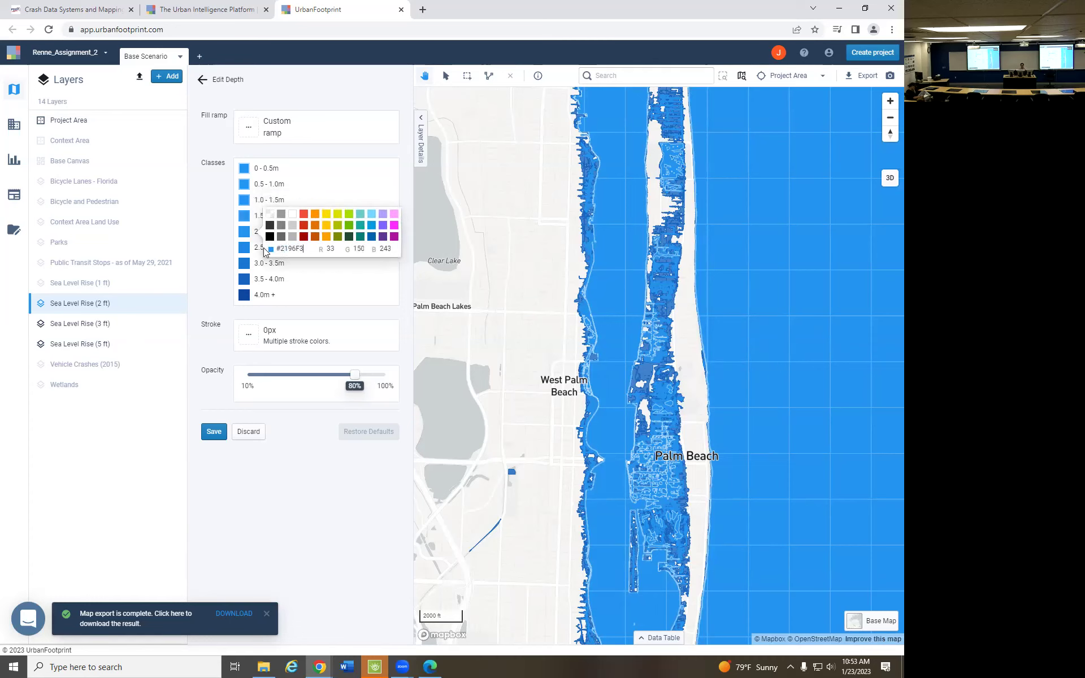
pyautogui.click(244, 247)
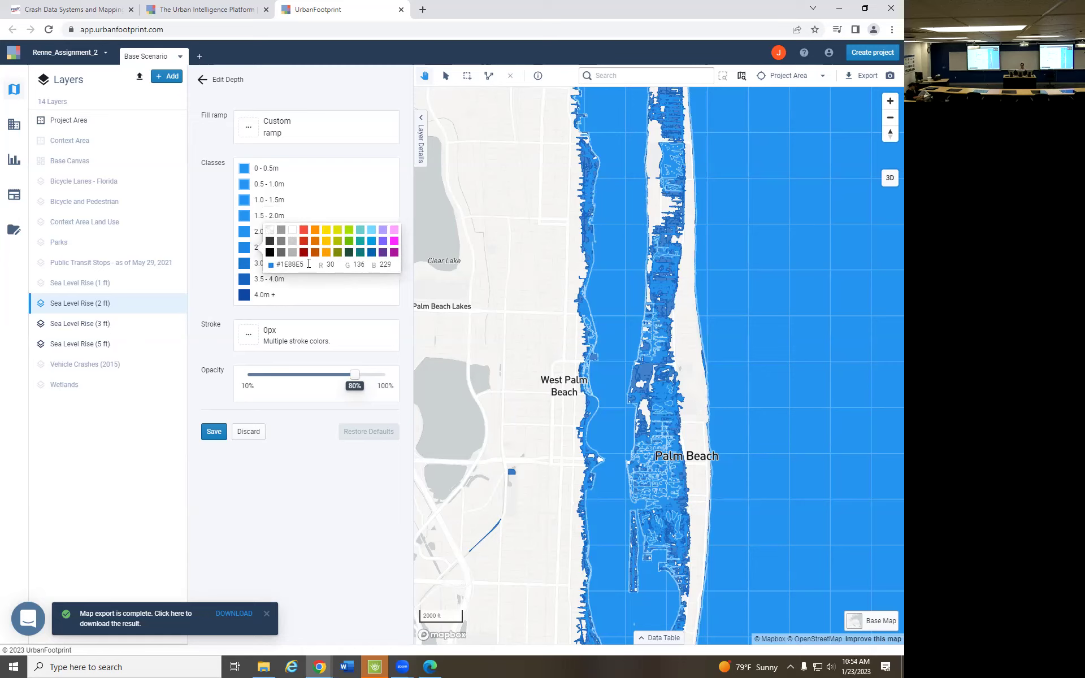
pyautogui.moveTo(300, 265); pyautogui.dragTo(270, 262)
pyautogui.write('#2196F3')
pyautogui.click(246, 264)
pyautogui.moveTo(306, 280); pyautogui.dragTo(276, 277)
pyautogui.write('#2196F3')
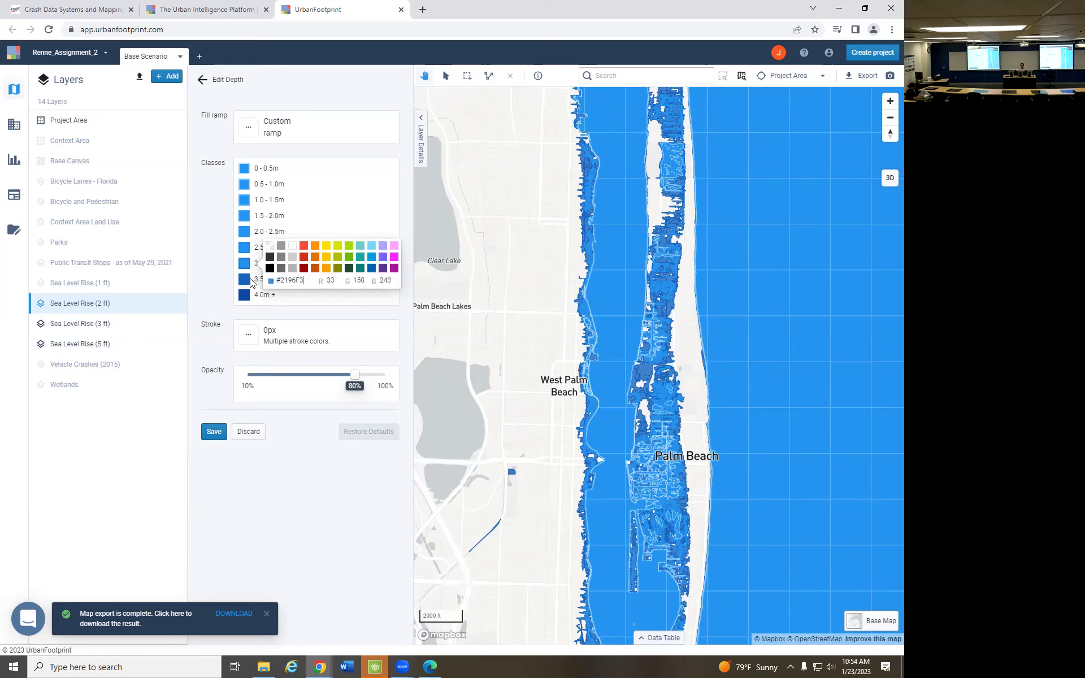
# Set the 3.5 - 4.0m and 4.0m + depth classes of the 2 ft layer to #2196F3.
pyautogui.click(246, 279)
pyautogui.moveTo(306, 296); pyautogui.dragTo(274, 290)
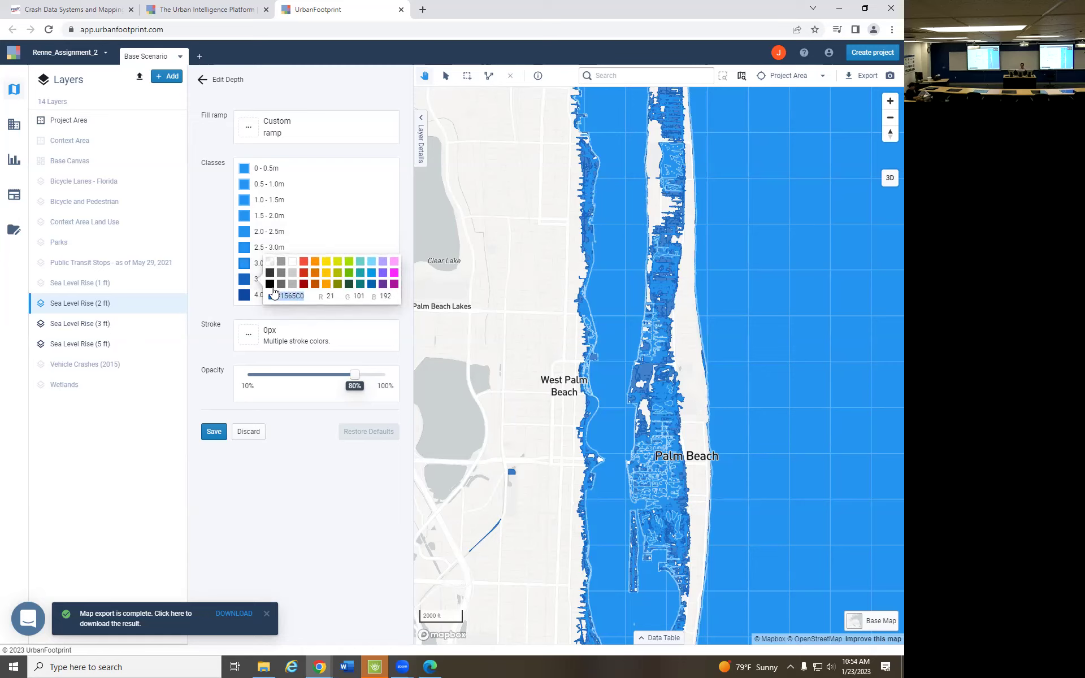
pyautogui.write('#2196F3')
pyautogui.click(244, 295)
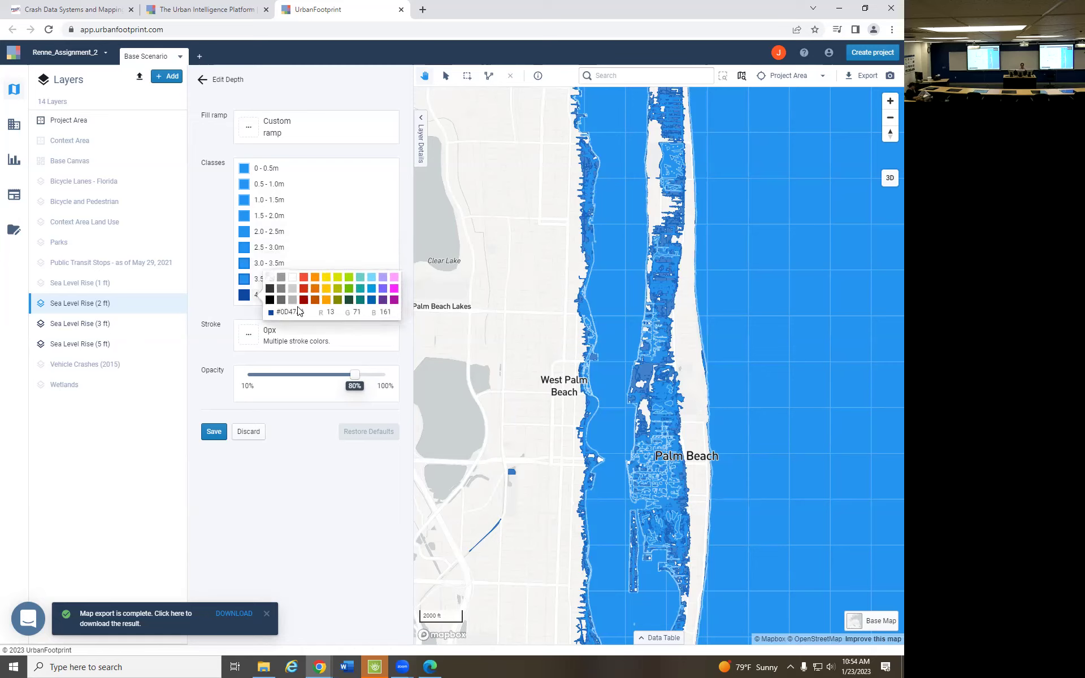
pyautogui.moveTo(306, 312); pyautogui.dragTo(274, 312)
pyautogui.hotkey('ctrl', 'v')
# Set the 2 ft layer's stroke color to #2196F3 and save its symbology.
pyautogui.click(253, 335)
pyautogui.moveTo(457, 381); pyautogui.dragTo(425, 379)
pyautogui.write('#2196F3')
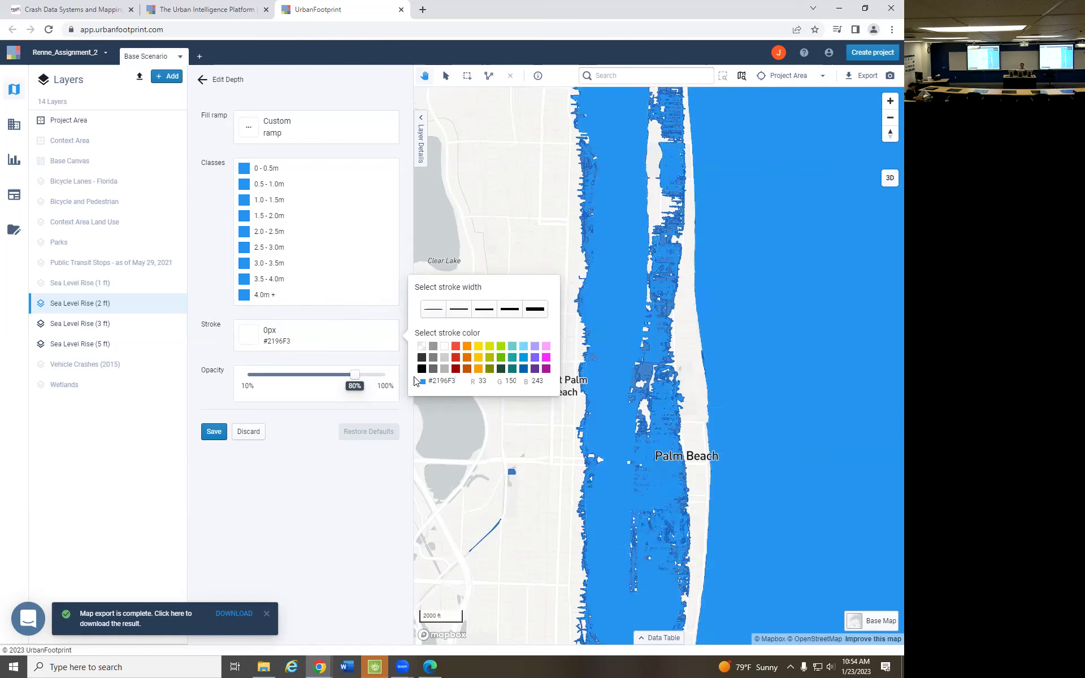
pyautogui.click(214, 431)
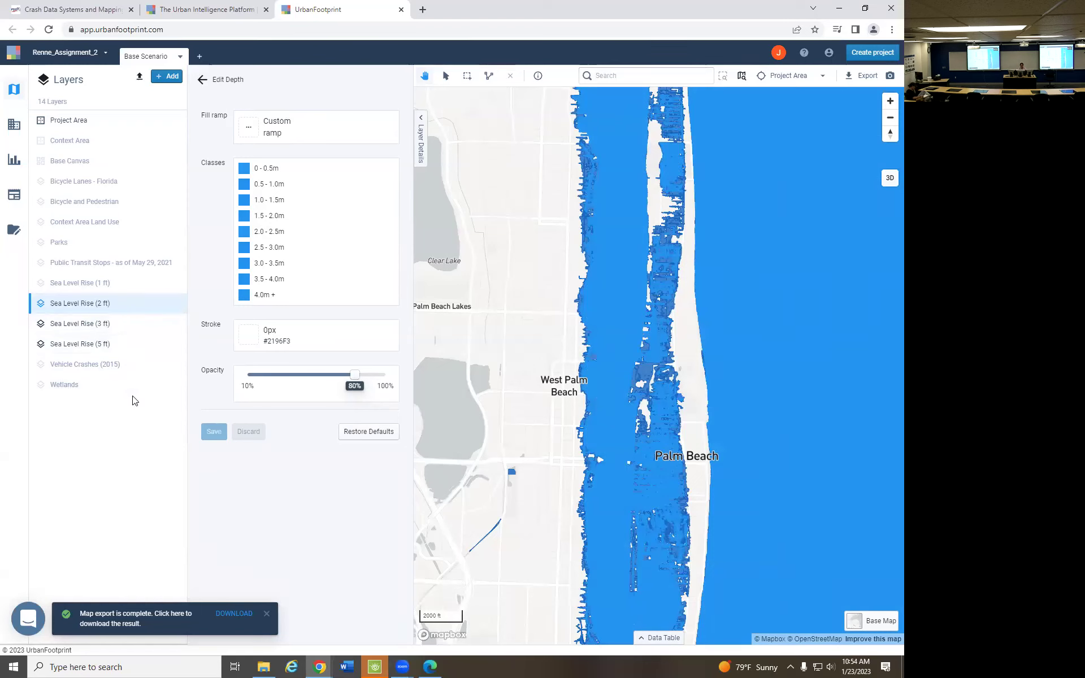
# Open the depth symbology of the Sea Level Rise (1 ft) layer and copy the #BBDEFB color code from its 0 - 0.5m class.
pyautogui.click(86, 283)
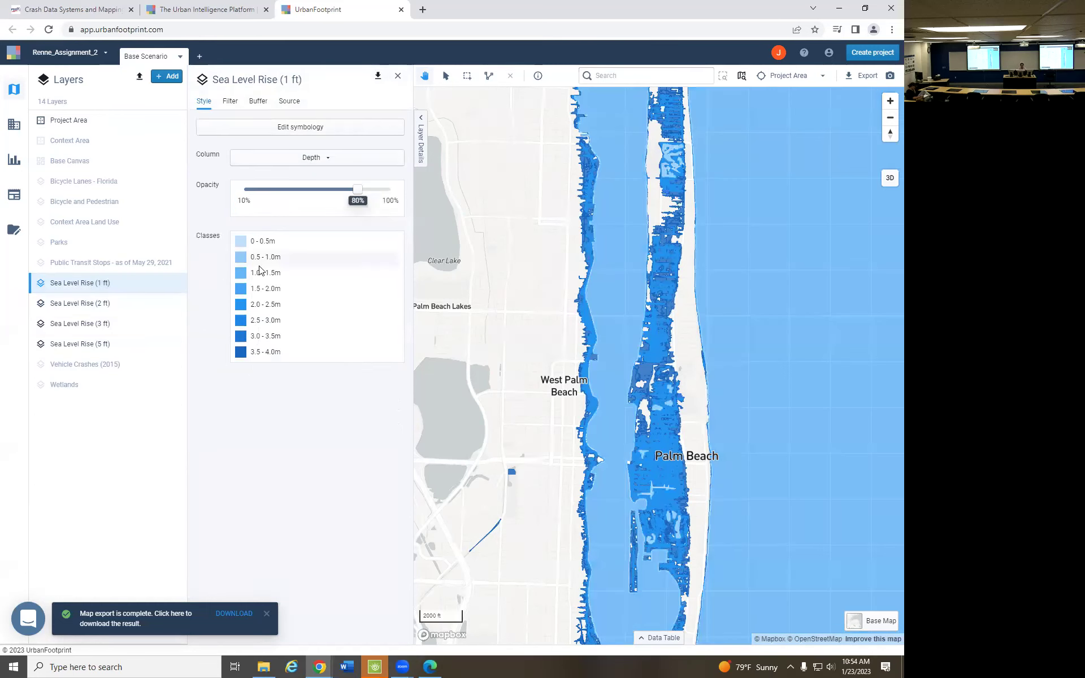
pyautogui.click(275, 129)
pyautogui.click(243, 170)
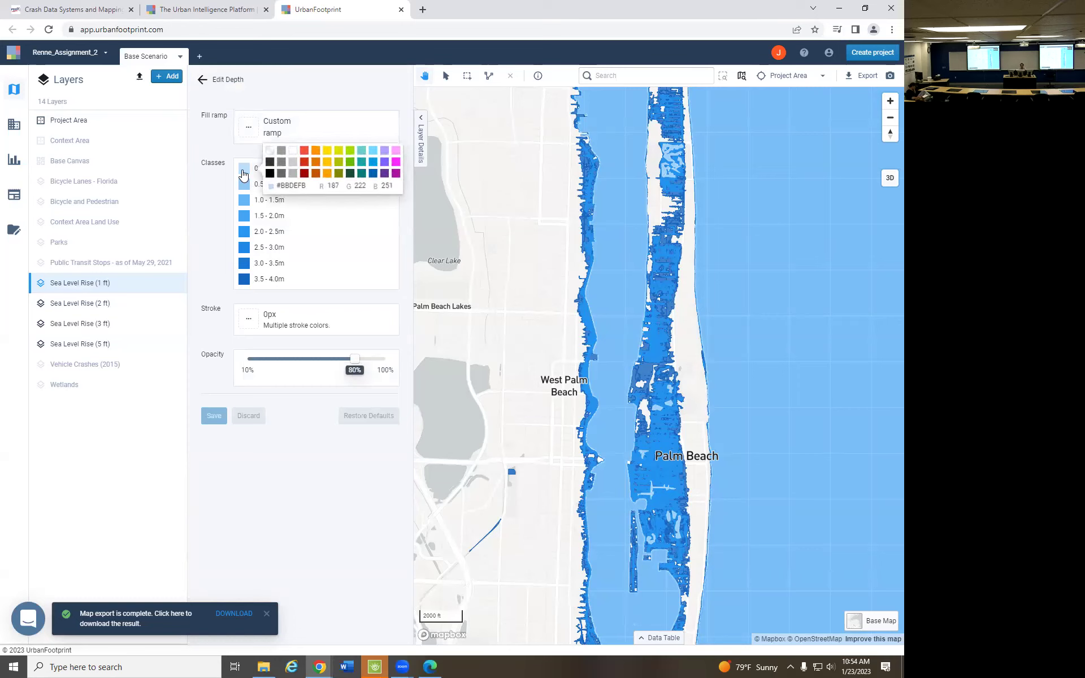
pyautogui.moveTo(306, 184); pyautogui.dragTo(274, 185)
pyautogui.hotkey('ctrl', 'c')
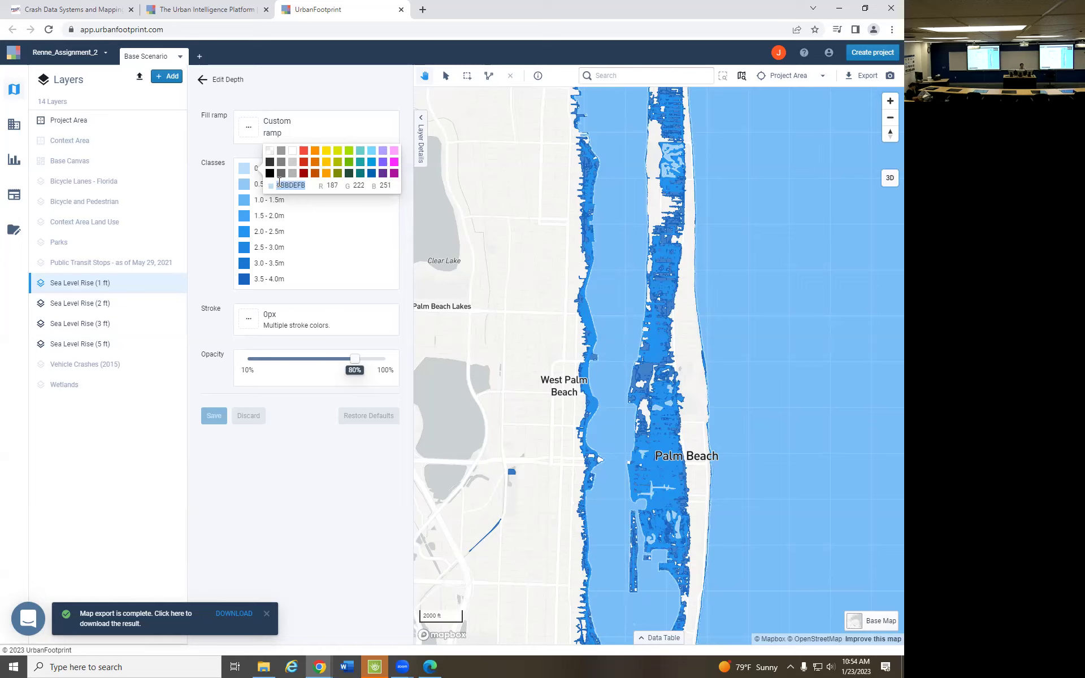
# Set the 0.5 - 1.0m, 1.0 - 1.5m and 1.5 - 2.0m depth classes of the 1 ft layer to #BBDEFB.
pyautogui.click(244, 185)
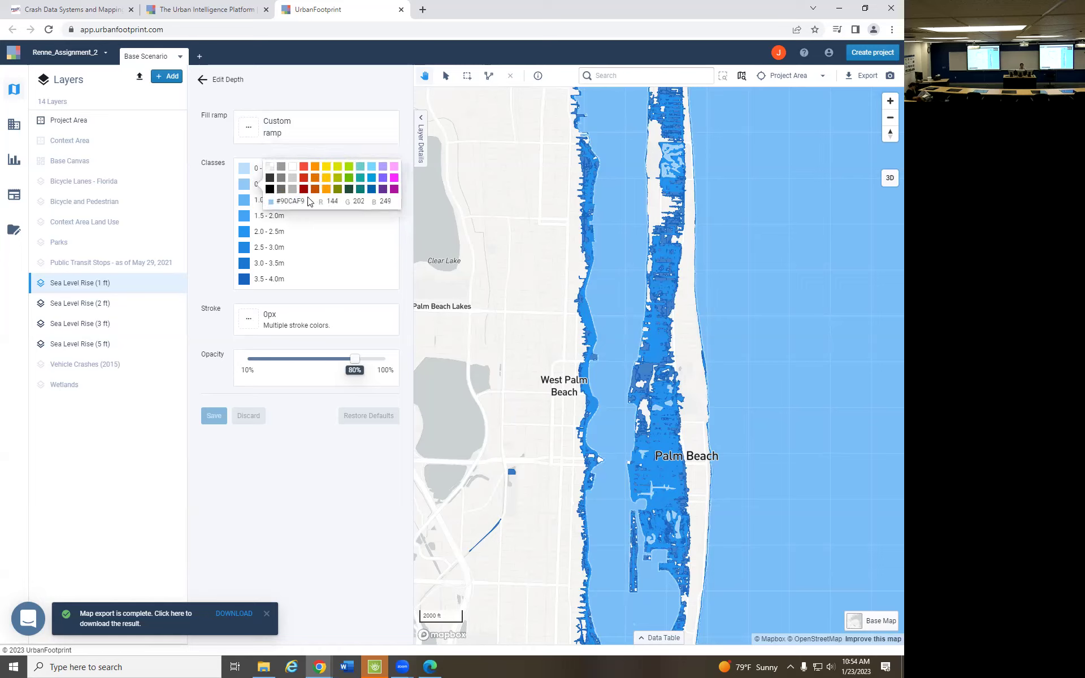
pyautogui.click(244, 200)
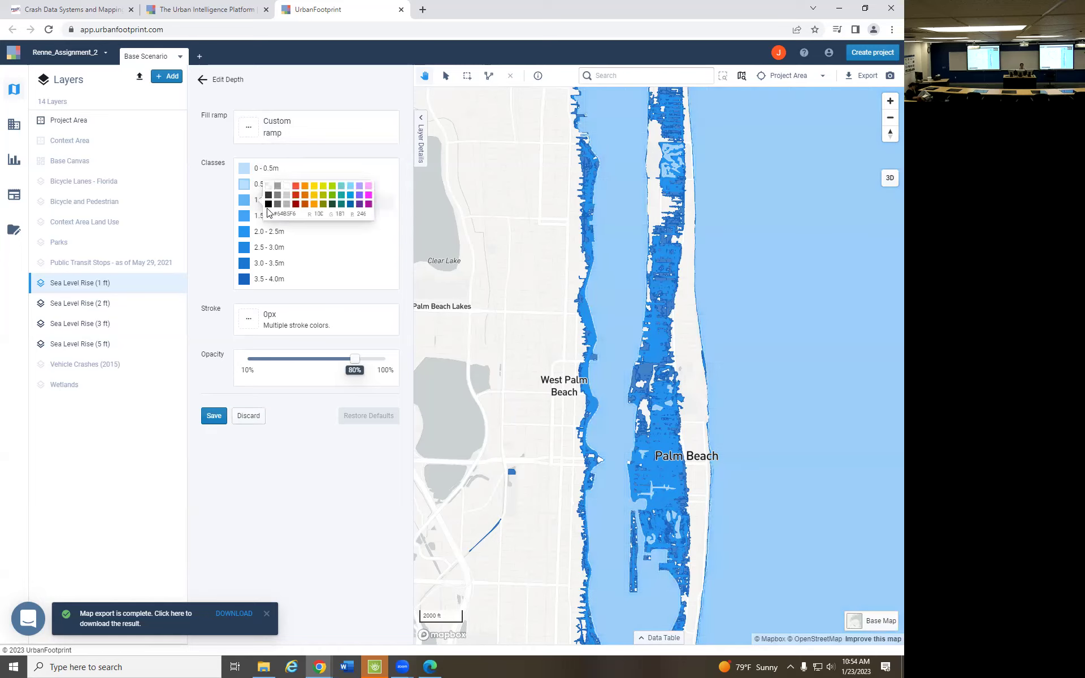
pyautogui.moveTo(301, 218); pyautogui.dragTo(278, 248)
pyautogui.click(243, 216)
pyautogui.hotkey('ctrl', 'v')
# Set the 2.0 - 2.5m and 2.5 - 3.0m depth classes of the 1 ft layer to #BBDEFB.
pyautogui.click(244, 236)
pyautogui.click(244, 236)
pyautogui.hotkey('ctrl', 'v')
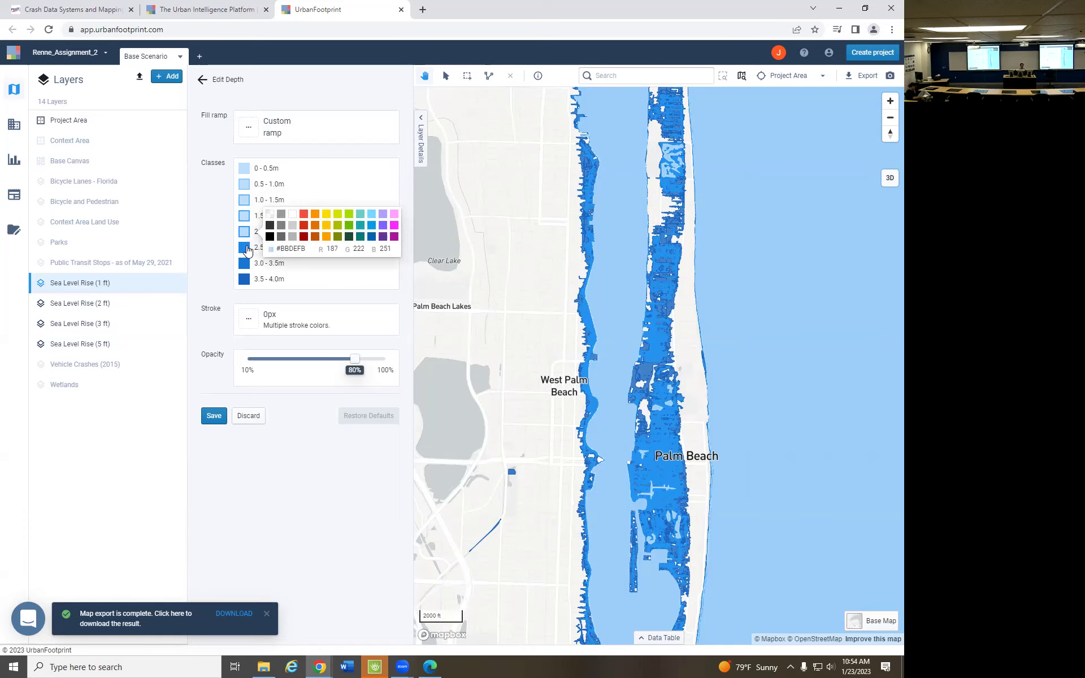
pyautogui.click(244, 247)
pyautogui.moveTo(304, 264); pyautogui.dragTo(275, 264)
pyautogui.click(283, 266)
pyautogui.hotkey('ctrl', 'v')
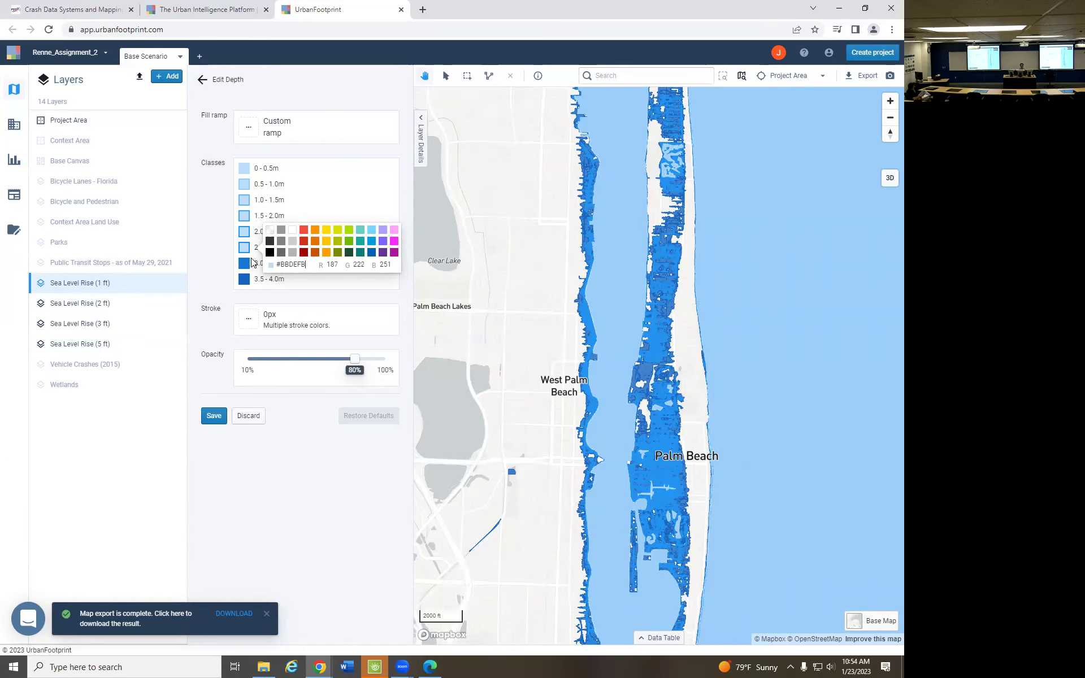
# Set the 3.0 - 3.5m and 3.5 - 4.0m depth classes of the 1 ft layer to #BBDEFB.
pyautogui.click(302, 264)
pyautogui.moveTo(305, 280); pyautogui.dragTo(277, 280)
pyautogui.hotkey('ctrl', 'v')
pyautogui.click(244, 278)
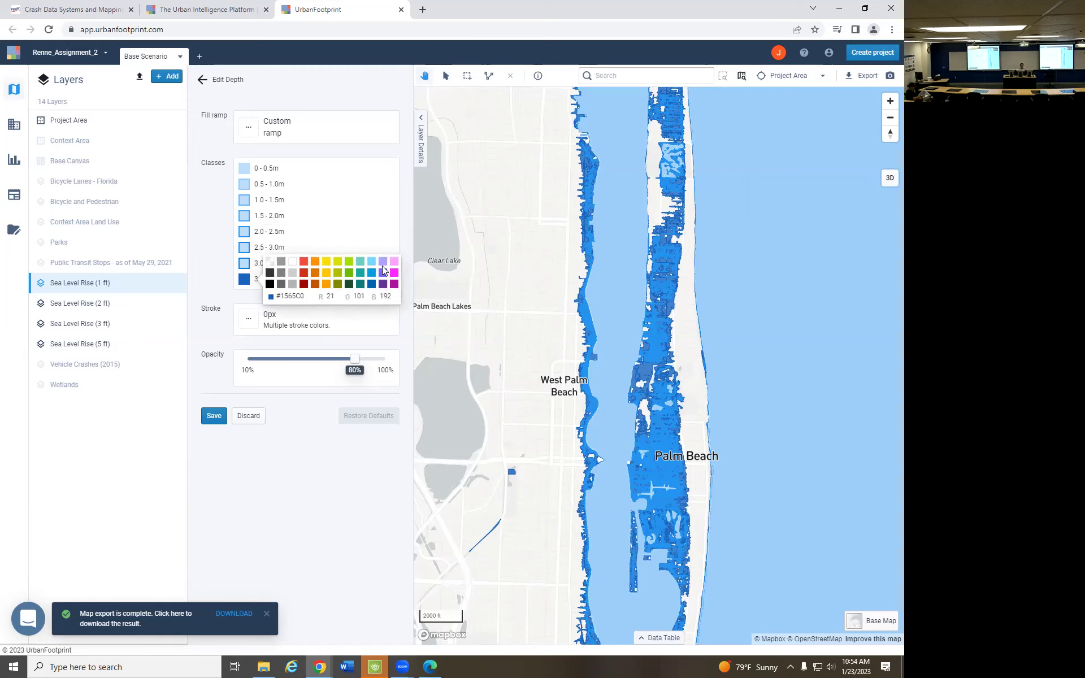
pyautogui.moveTo(269, 291); pyautogui.dragTo(273, 294)
pyautogui.hotkey('ctrl', 'v')
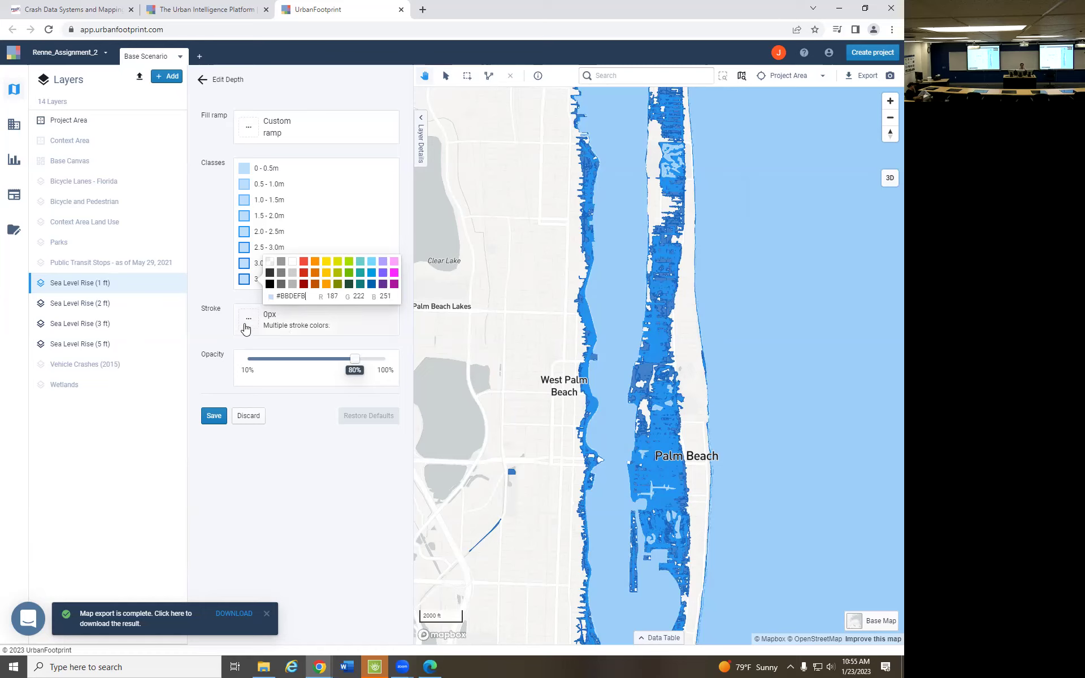
# Set the 1 ft layer's stroke color to #BBDEFB and save its symbology.
pyautogui.click(249, 318)
pyautogui.moveTo(429, 365); pyautogui.dragTo(459, 365)
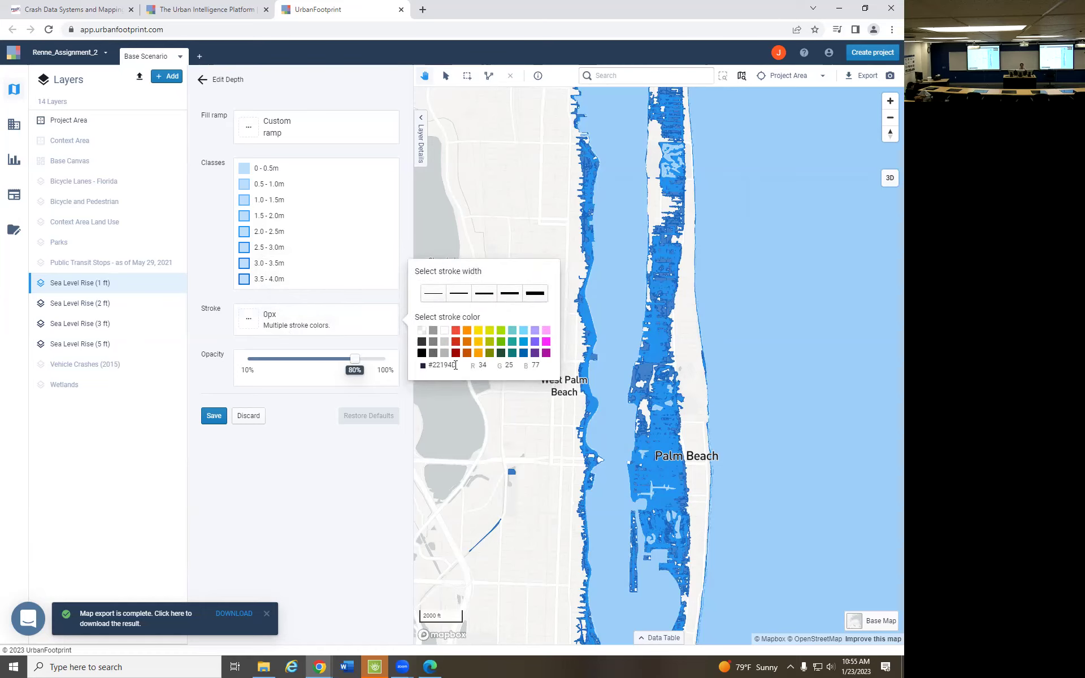
pyautogui.hotkey('ctrl', 'v')
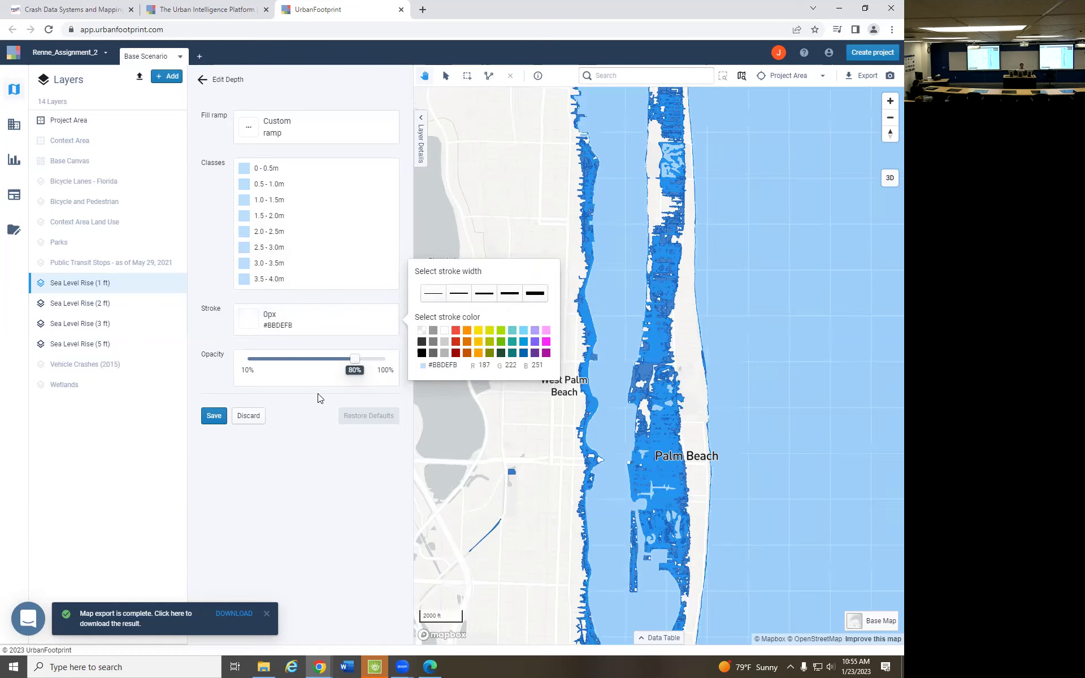
pyautogui.click(217, 416)
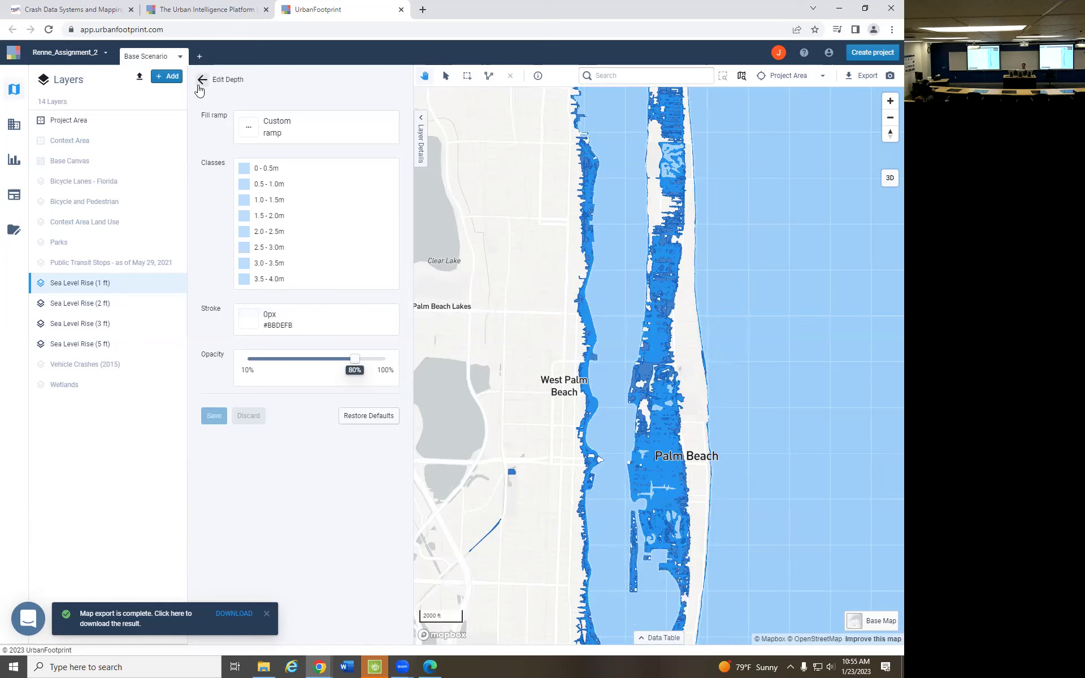
# Download and view the exported parks and wetlands map image, and return to the browser.
pyautogui.click(240, 617)
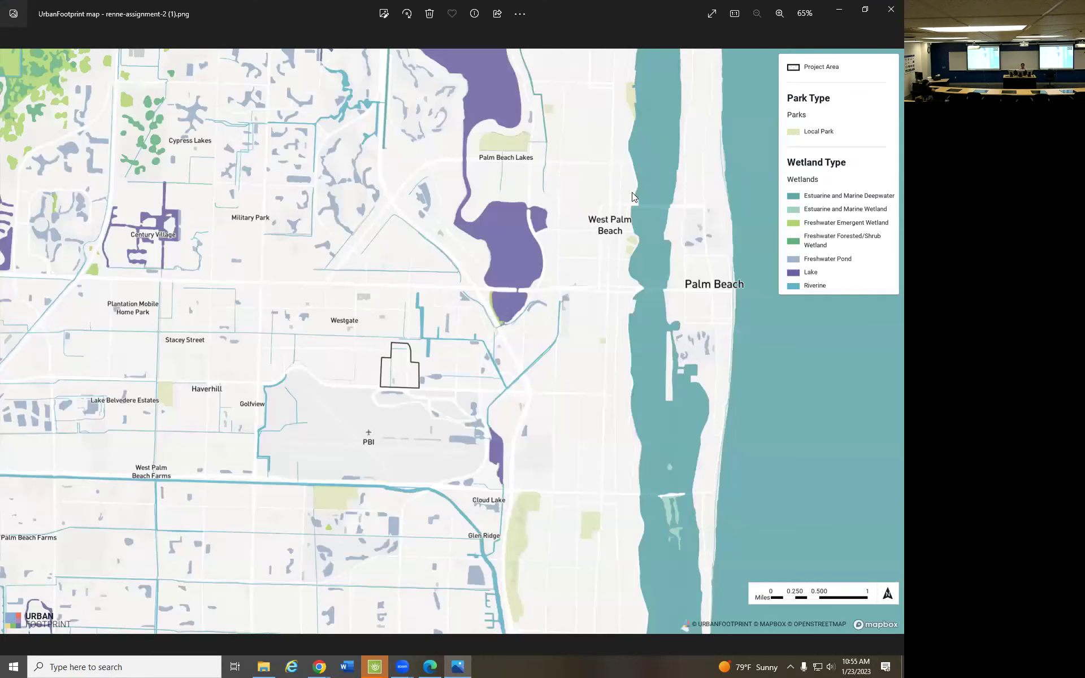
pyautogui.click(836, 10)
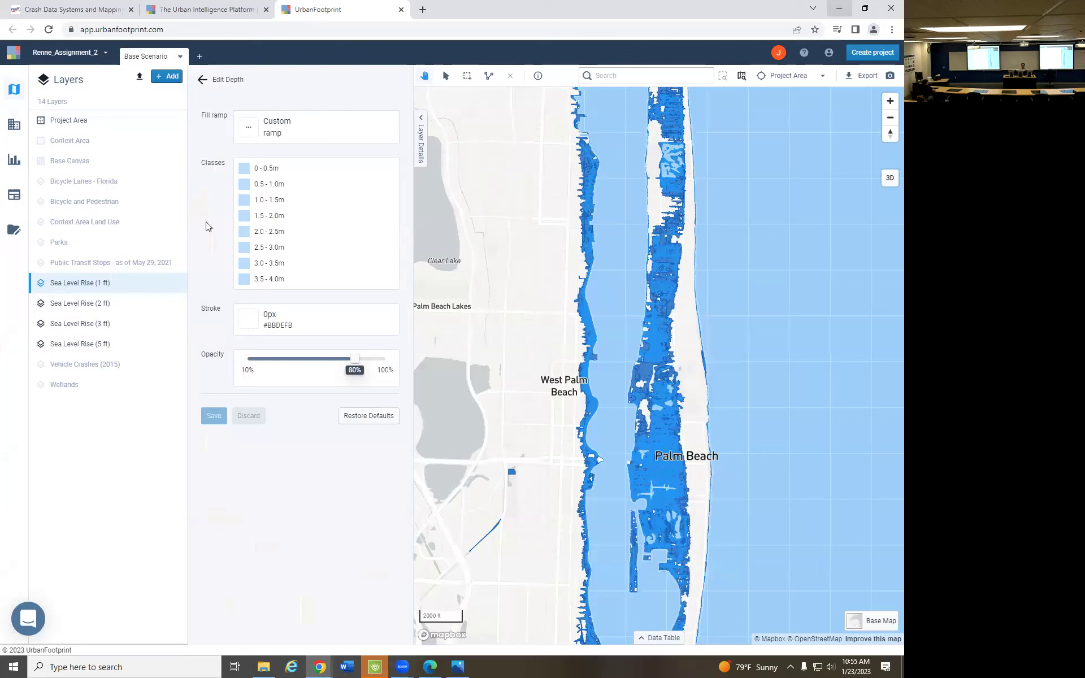
# Leave the 1 ft symbology editor, move the Sea Level Rise (5 ft) layer above the 1 ft layer and inspect the map around Palm Beach.
pyautogui.click(203, 80)
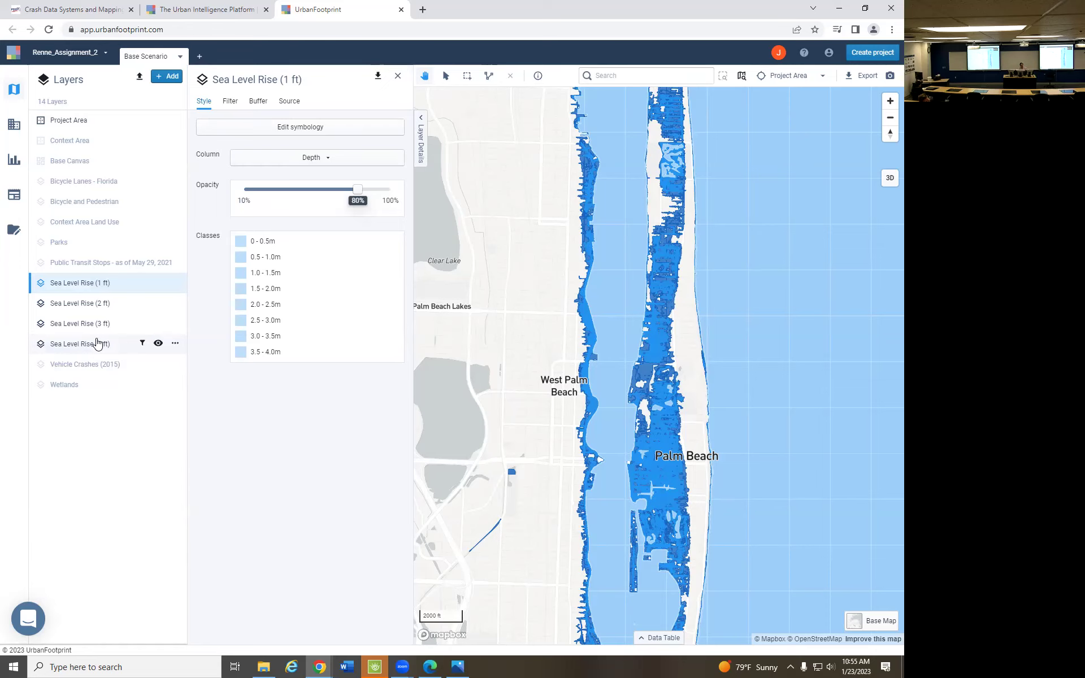
pyautogui.moveTo(98, 343); pyautogui.dragTo(99, 275)
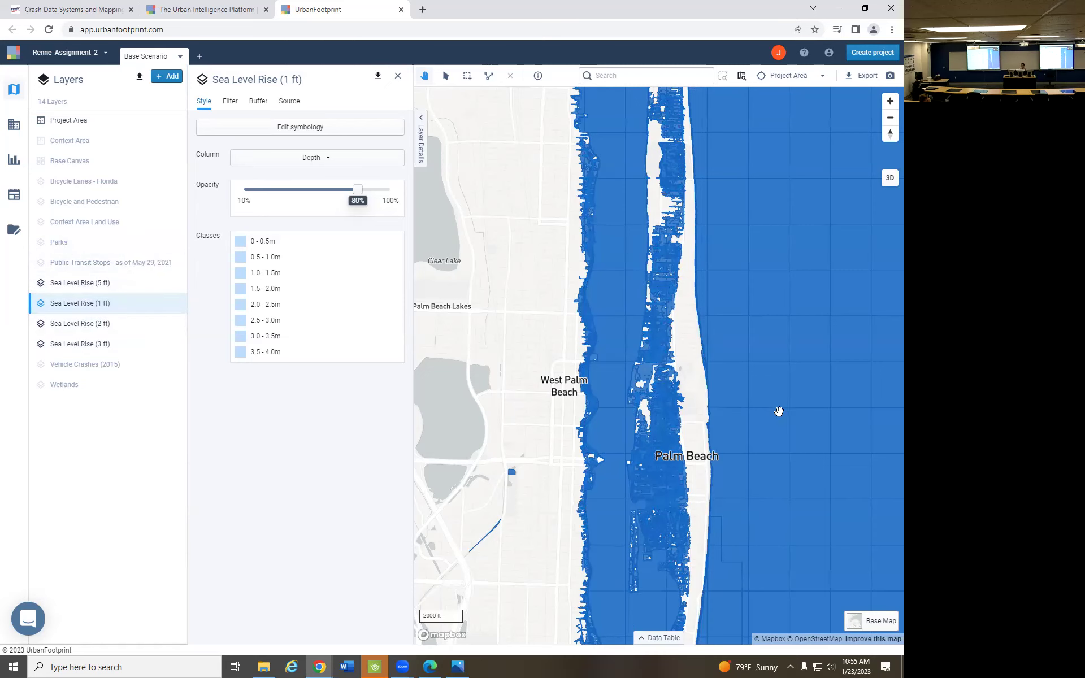
pyautogui.scroll(2, 716, 440)
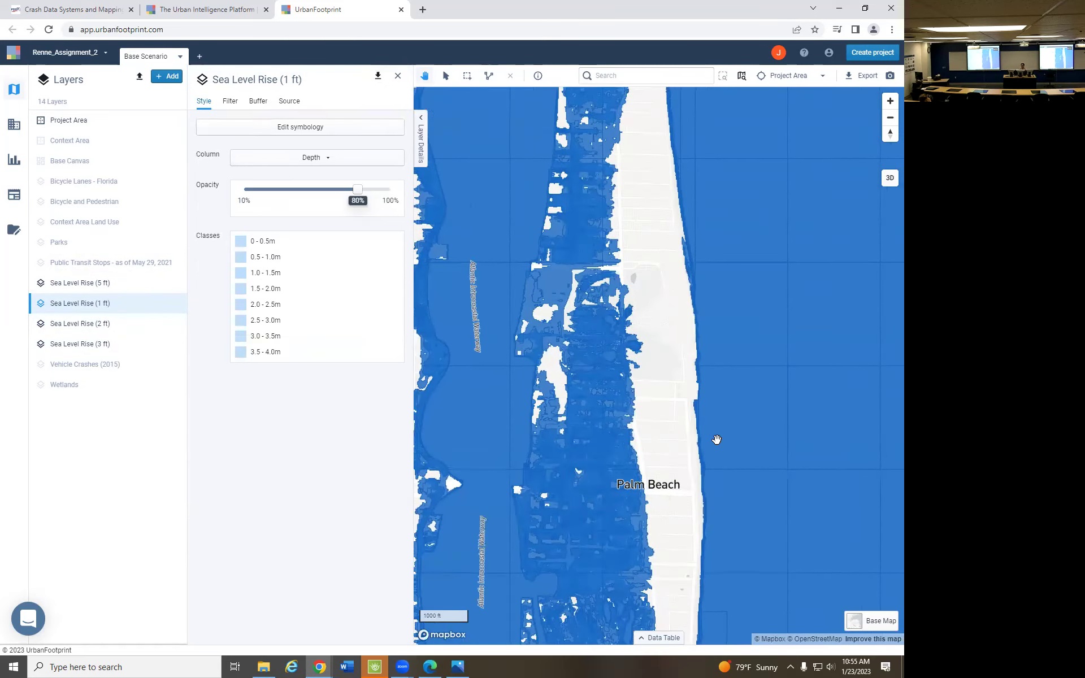
pyautogui.scroll(1, 716, 440)
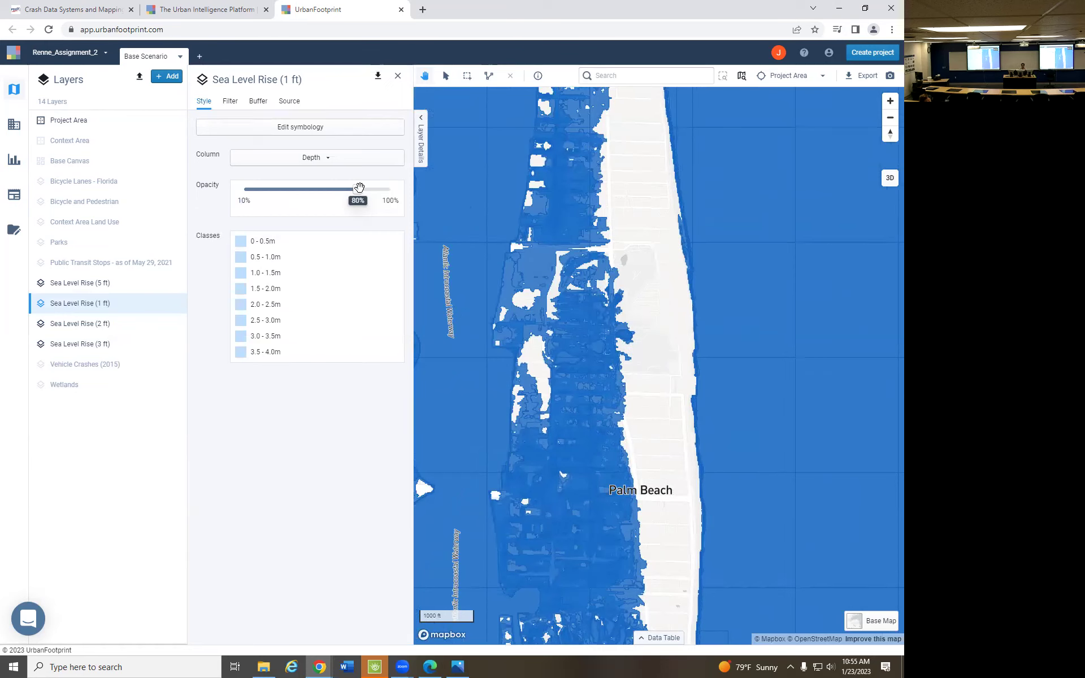
# Set the opacity of the 1 ft, 5 ft, 2 ft and 3 ft Sea Level Rise layers to 100%.
pyautogui.moveTo(357, 190); pyautogui.dragTo(393, 201)
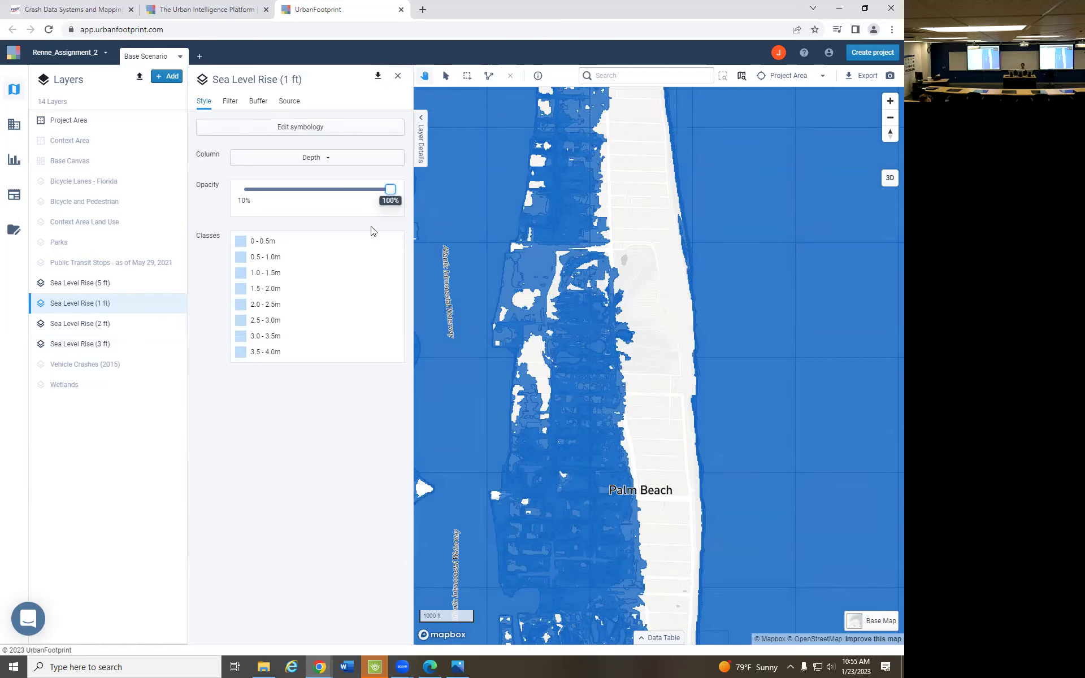
pyautogui.click(77, 289)
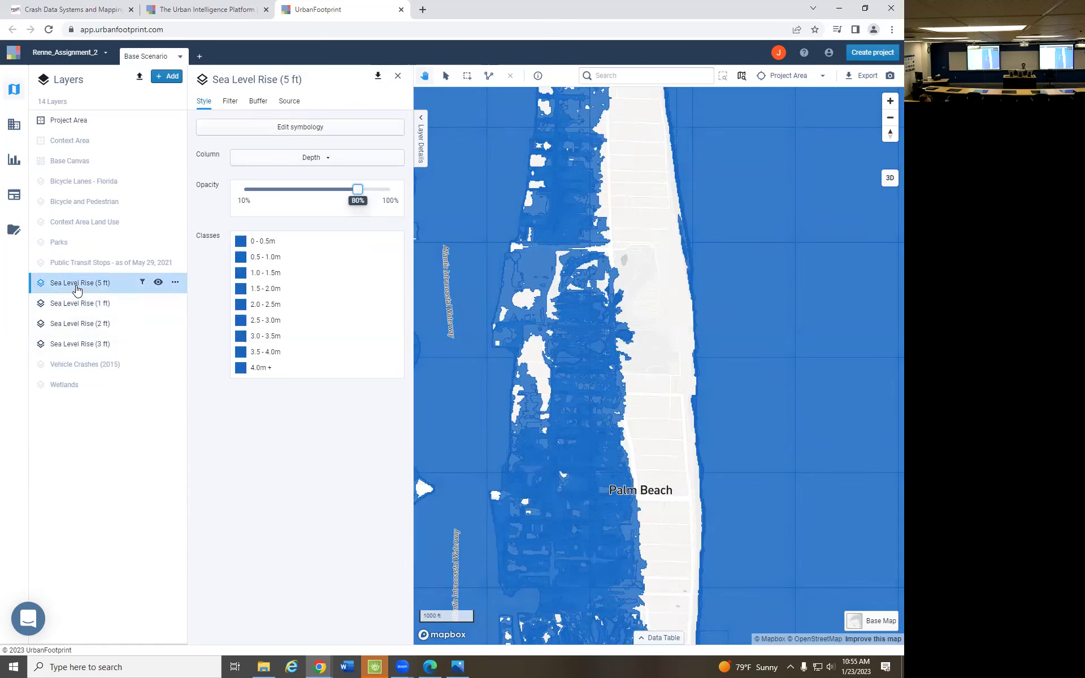
pyautogui.moveTo(357, 189); pyautogui.dragTo(398, 198)
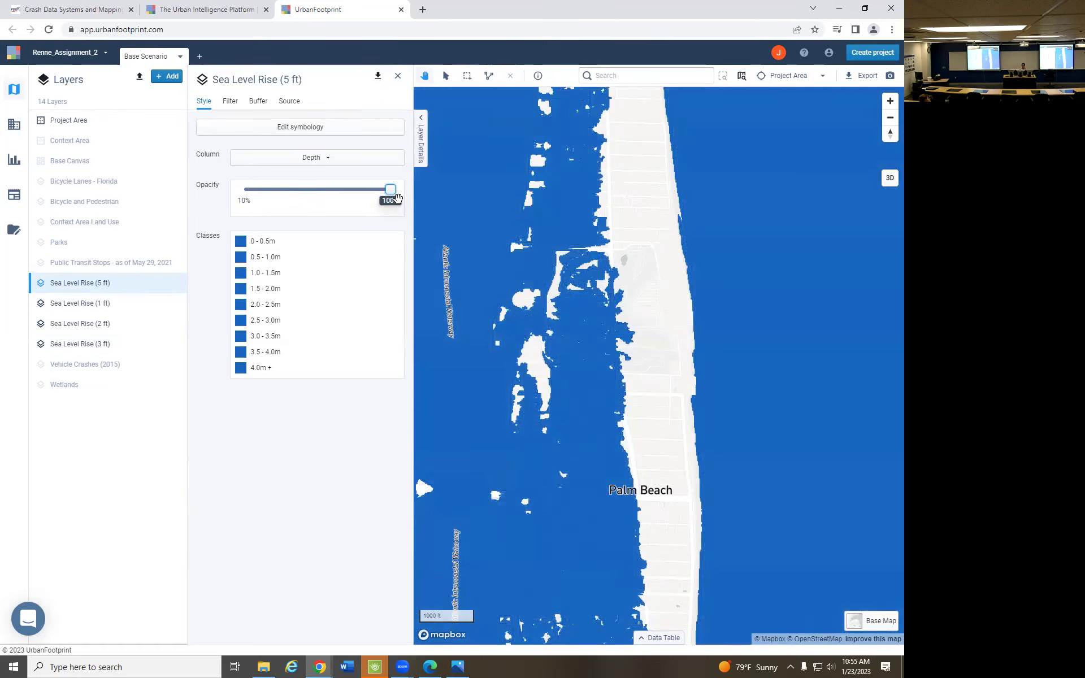
pyautogui.click(85, 327)
pyautogui.moveTo(357, 190); pyautogui.dragTo(390, 190)
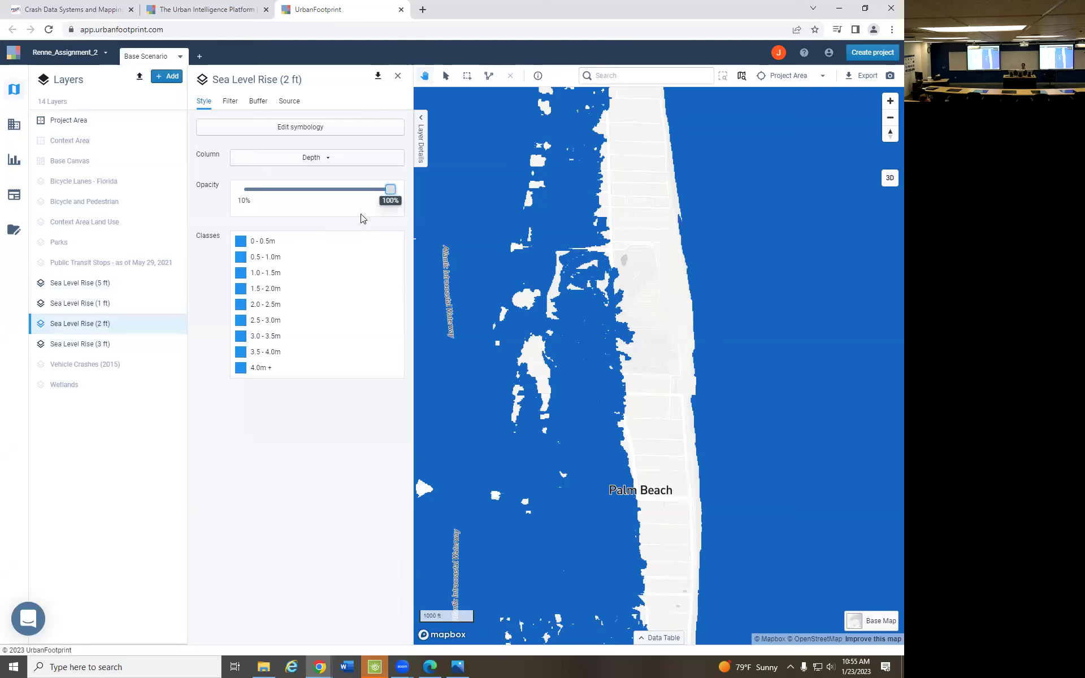
pyautogui.click(85, 346)
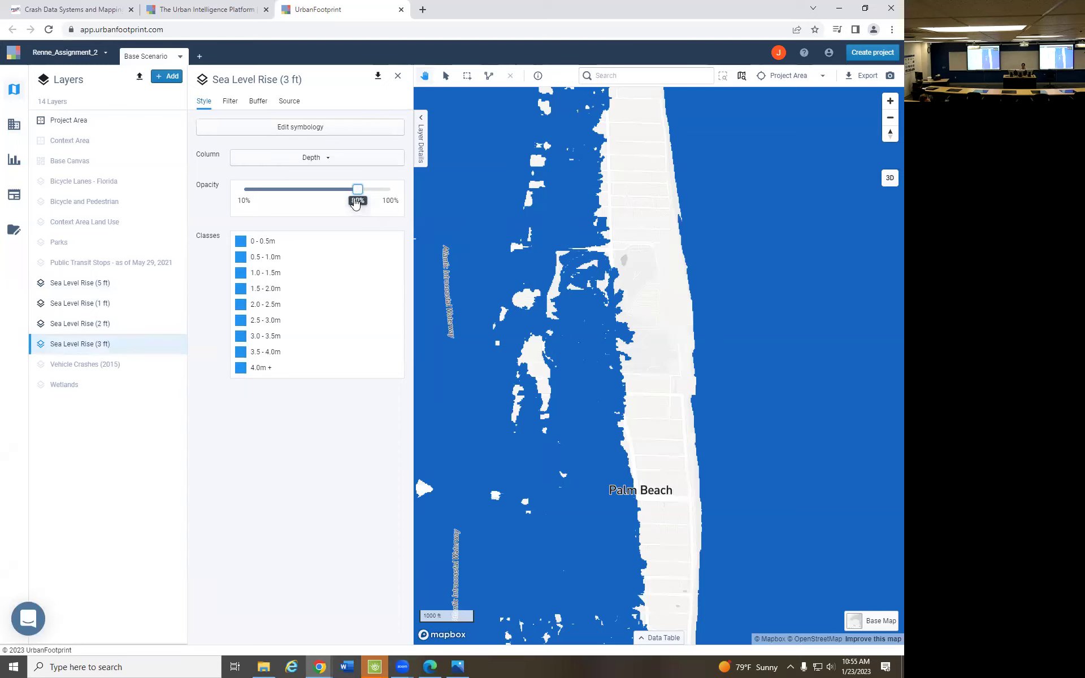
pyautogui.moveTo(358, 190); pyautogui.dragTo(403, 201)
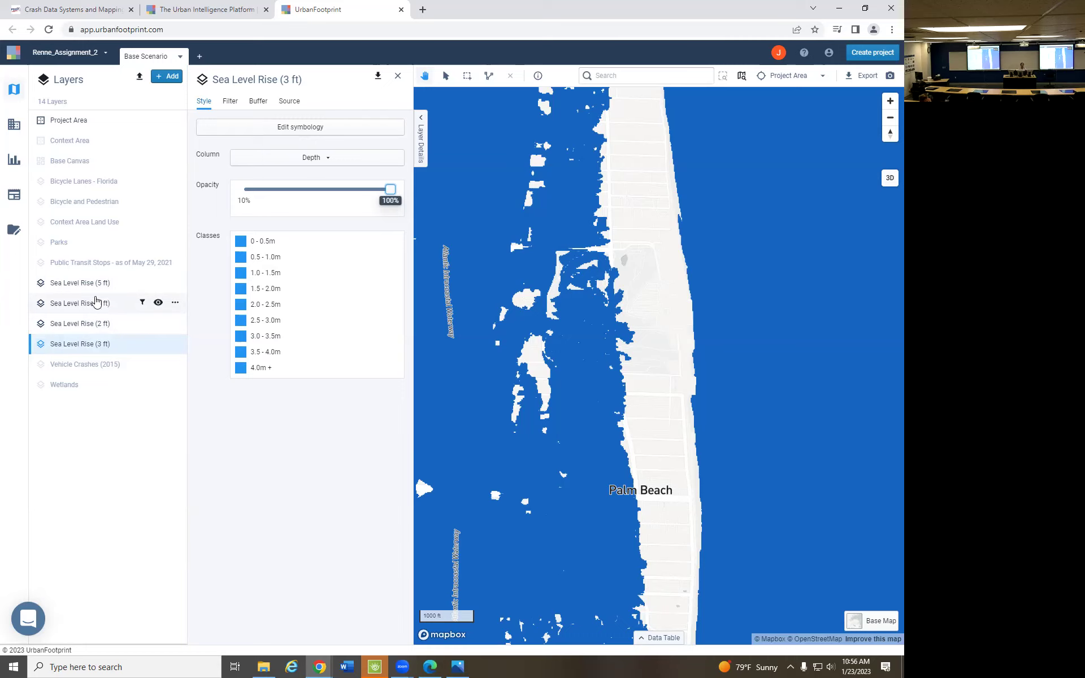
# Move the Sea Level Rise (5 ft) layer below the 3 ft layer and hide the 5 ft, 3 ft and 2 ft layers.
pyautogui.moveTo(90, 291); pyautogui.dragTo(82, 325)
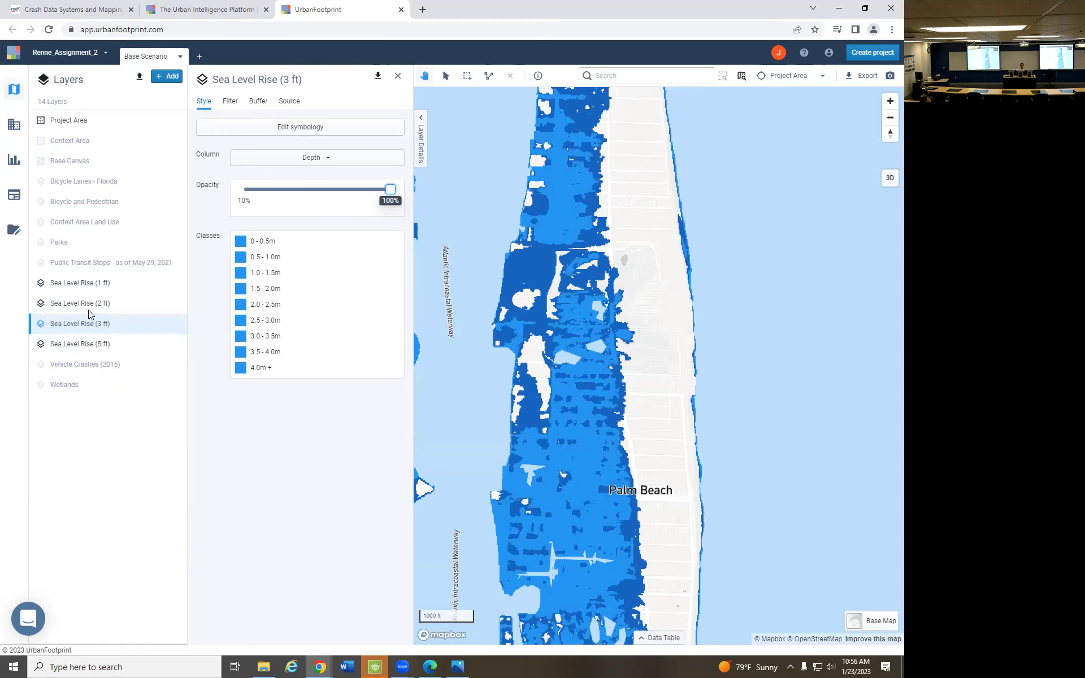
pyautogui.click(160, 346)
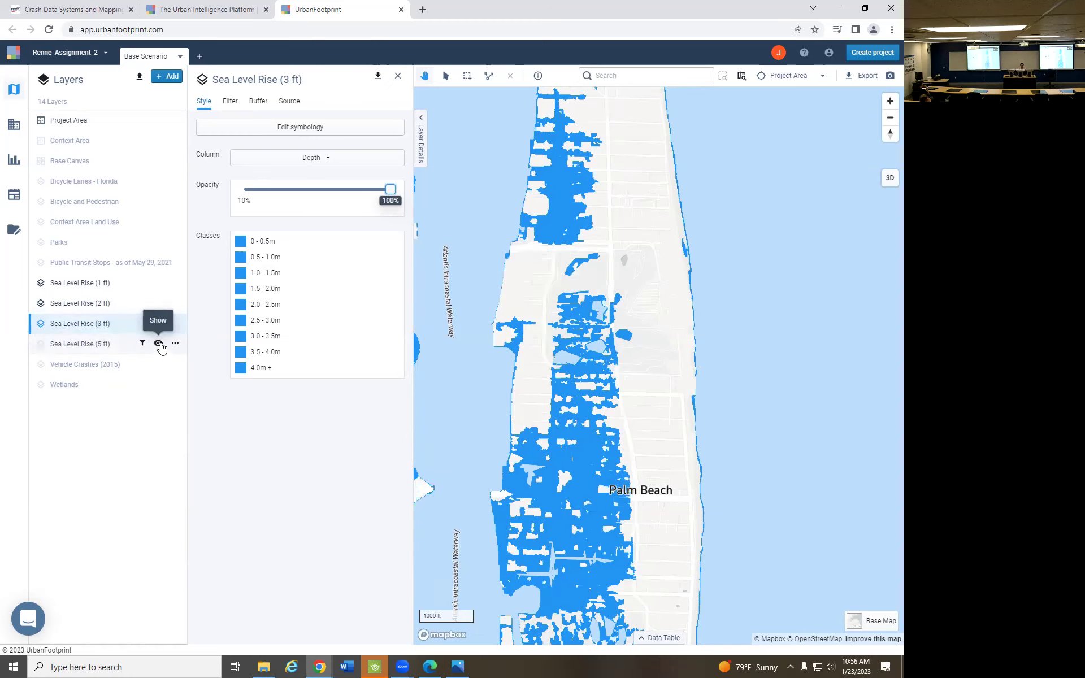
pyautogui.click(158, 323)
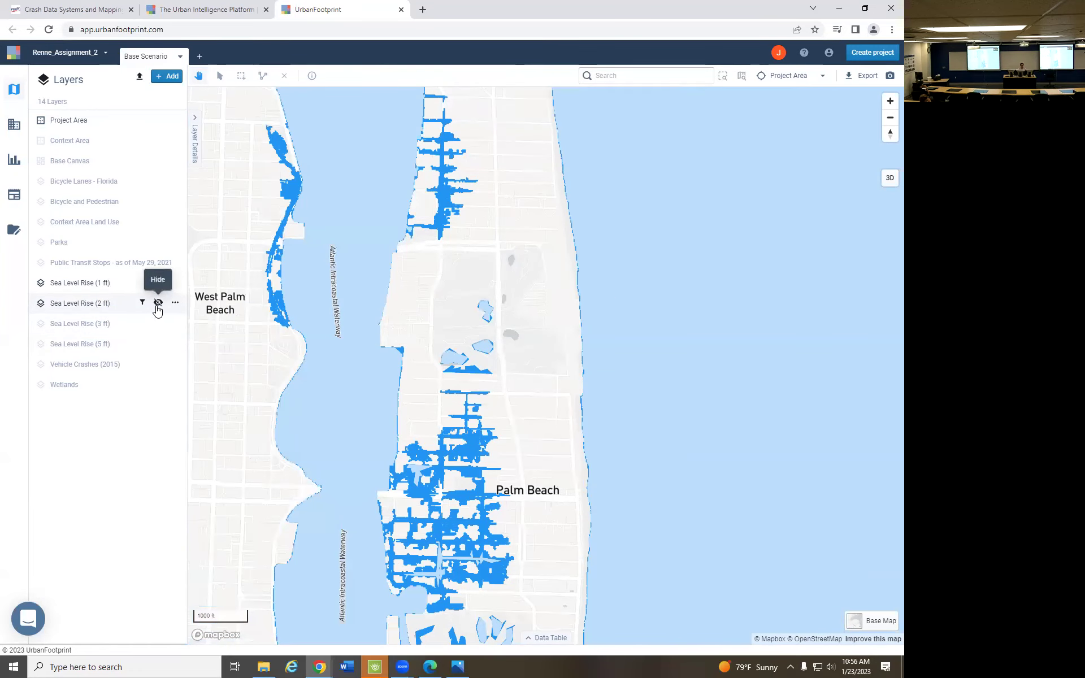
pyautogui.click(158, 304)
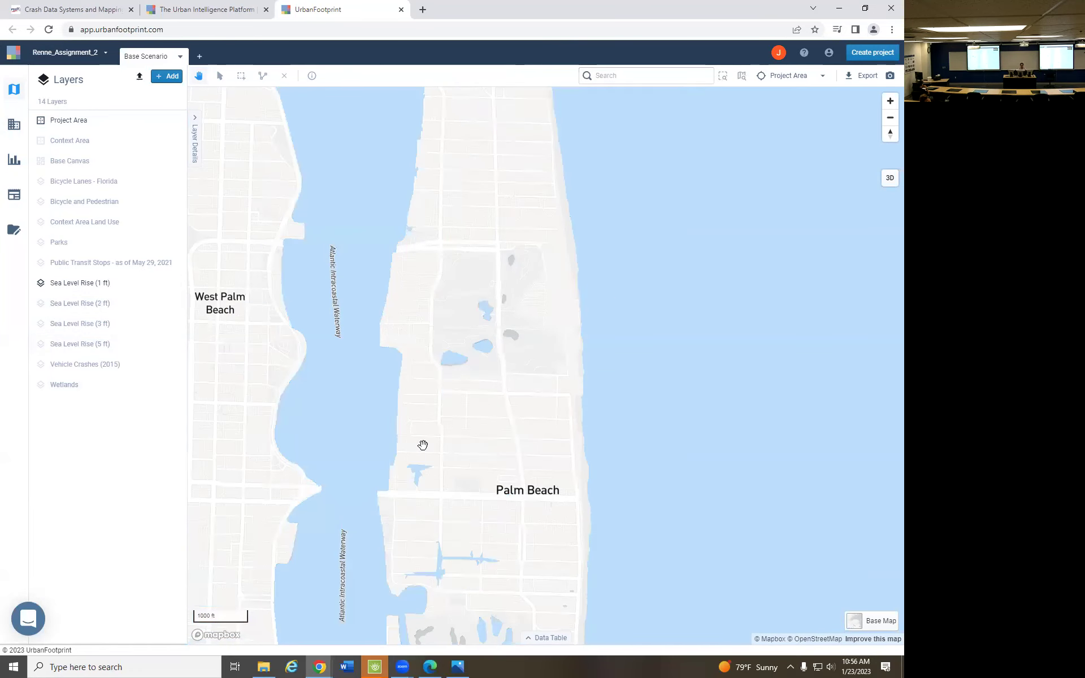
# Examine the 1 ft sea level rise extent along Palm Beach and its golf course ponds, toggling the layer's visibility to compare.
pyautogui.scroll(-3, 423, 445)
pyautogui.moveTo(426, 499); pyautogui.dragTo(470, 469)
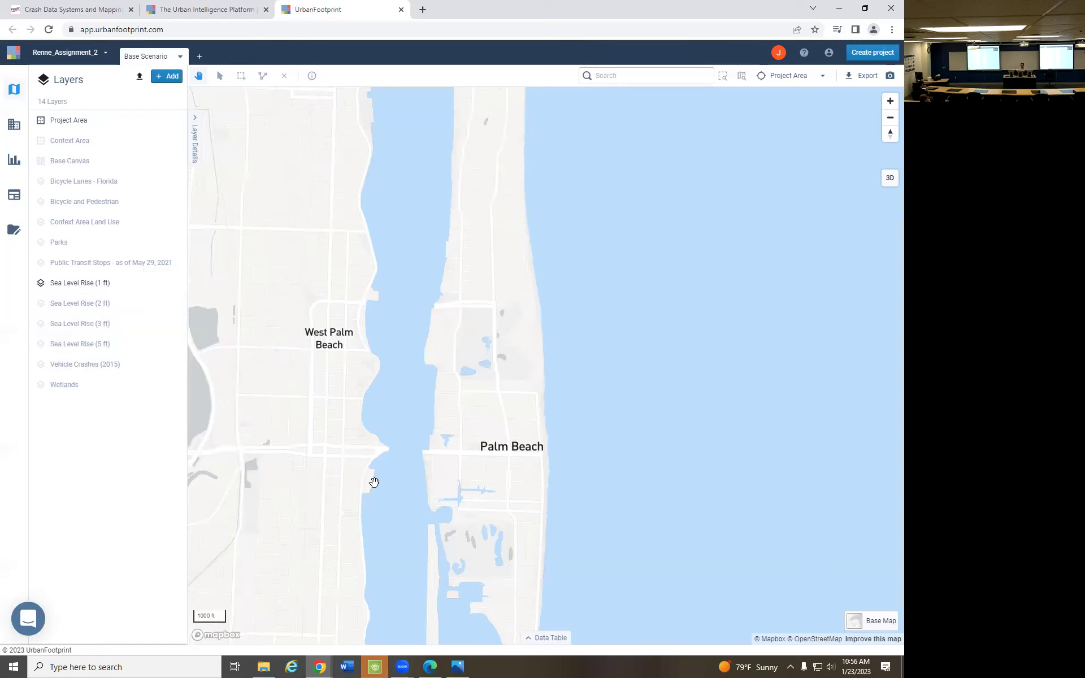
pyautogui.scroll(-4, 374, 482)
pyautogui.moveTo(372, 480); pyautogui.dragTo(376, 516)
pyautogui.scroll(2, 440, 285)
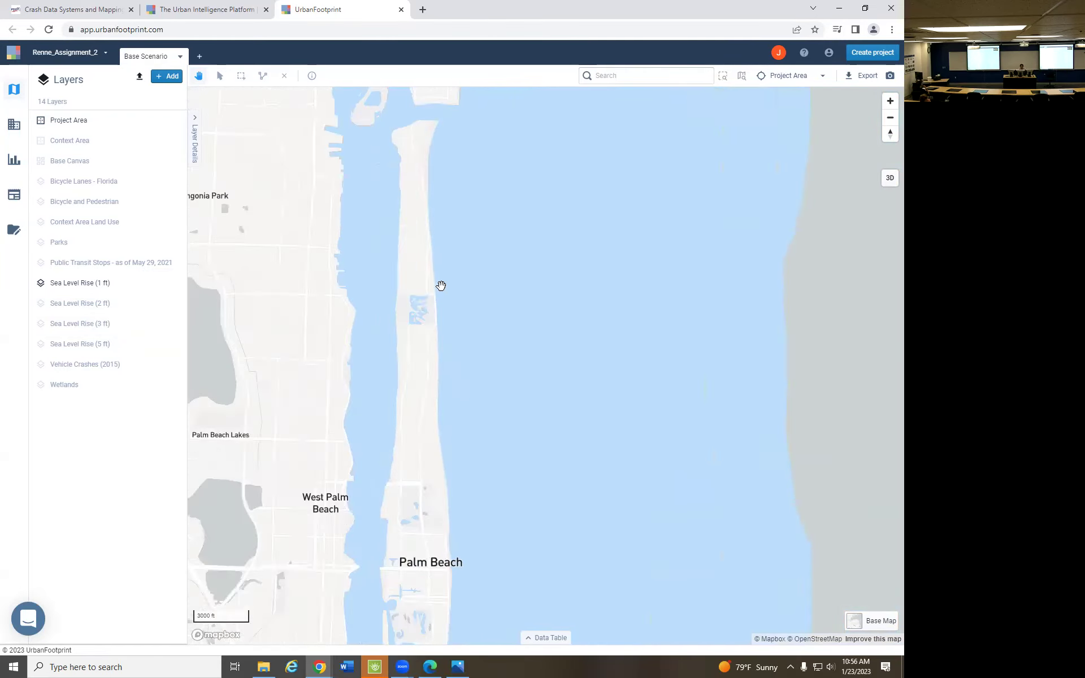
pyautogui.scroll(2, 441, 285)
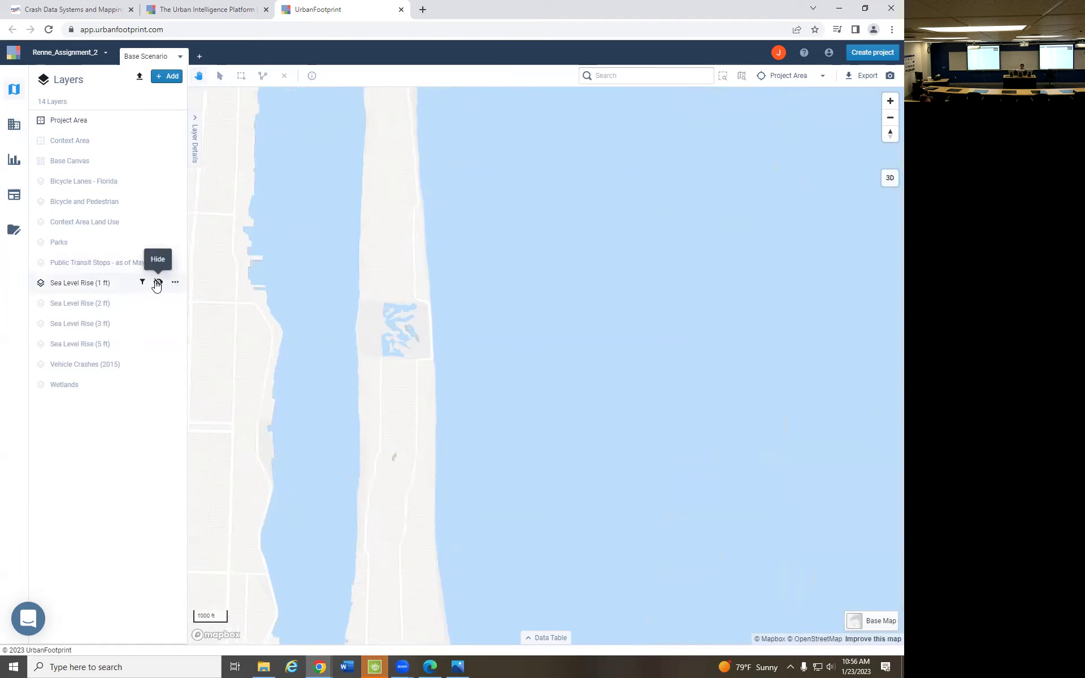
pyautogui.click(157, 282)
pyautogui.click(158, 283)
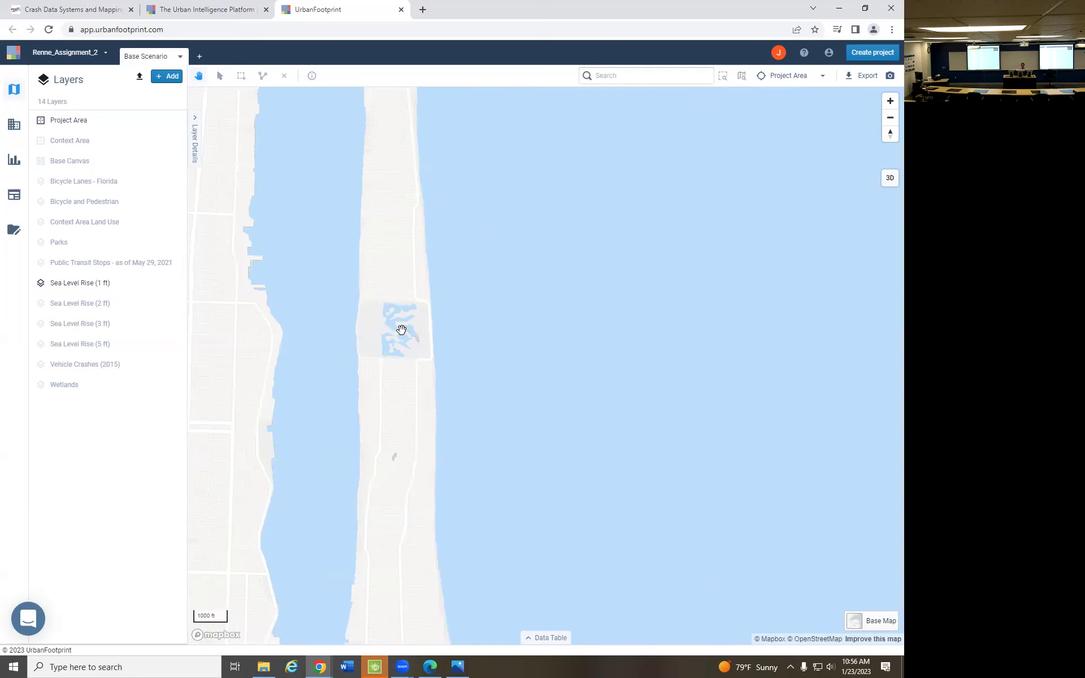
pyautogui.scroll(5, 400, 328)
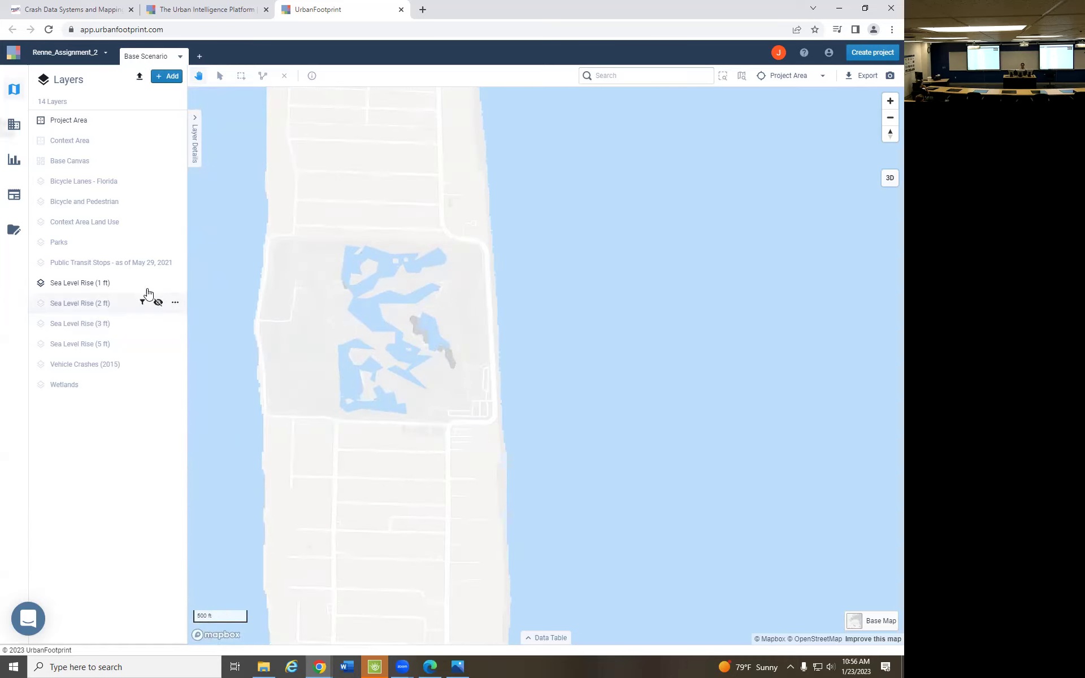
pyautogui.click(160, 285)
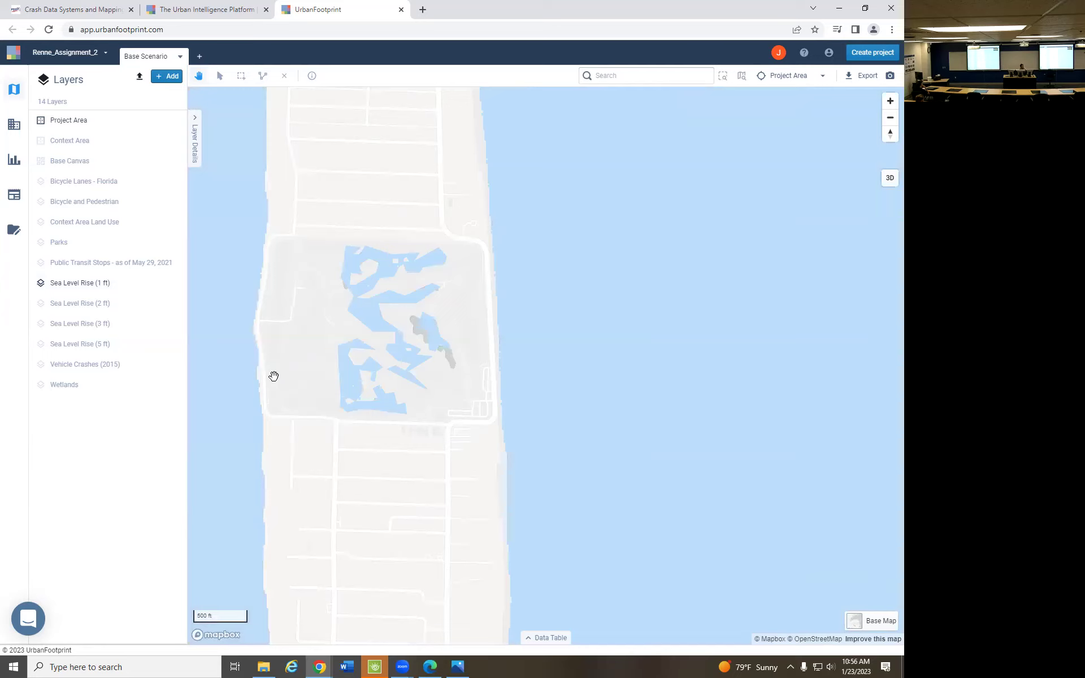
pyautogui.scroll(-5, 273, 376)
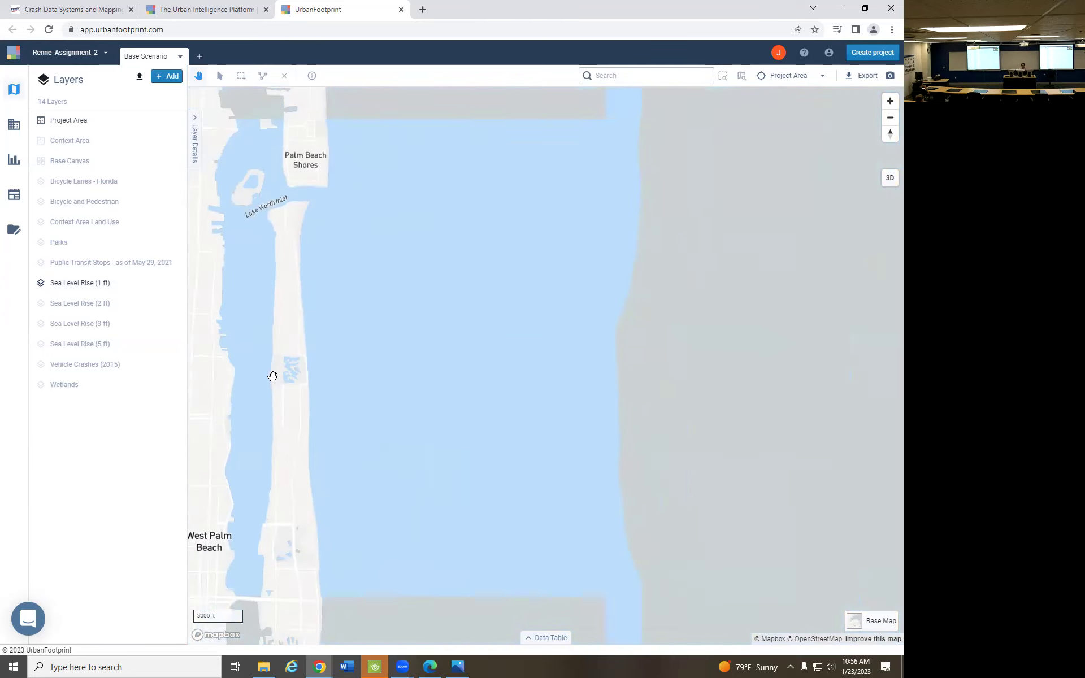
pyautogui.moveTo(317, 326); pyautogui.dragTo(416, 305)
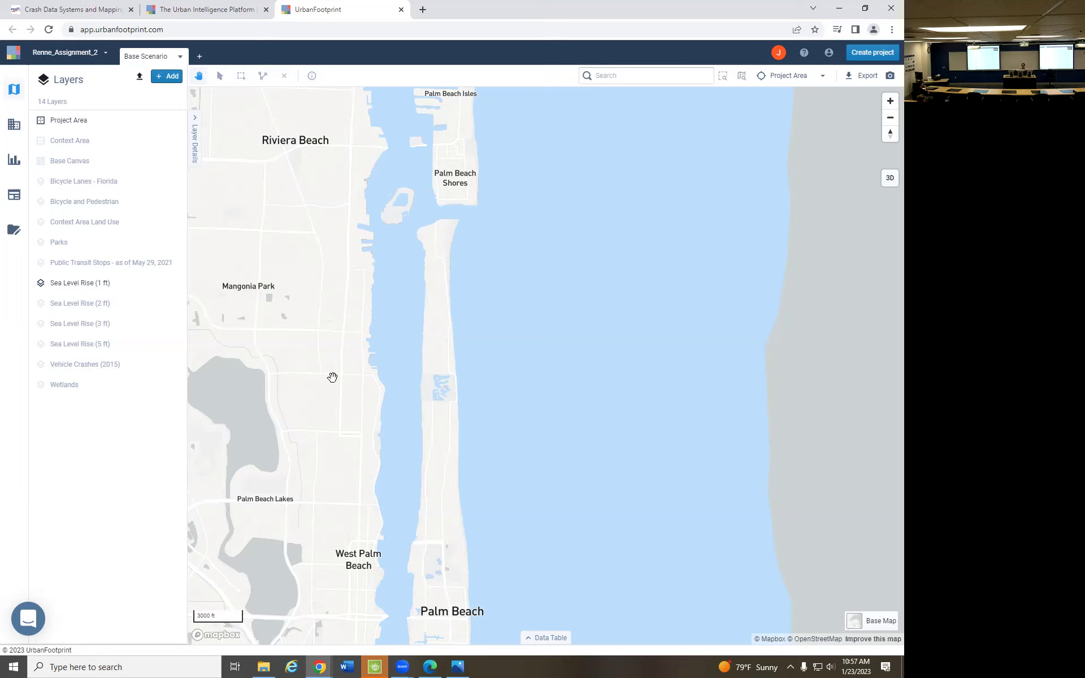
# Show the 2 ft, 3 ft and 5 ft Sea Level Rise layers one after another, inspecting the flooding around Palm Beach.
pyautogui.click(158, 305)
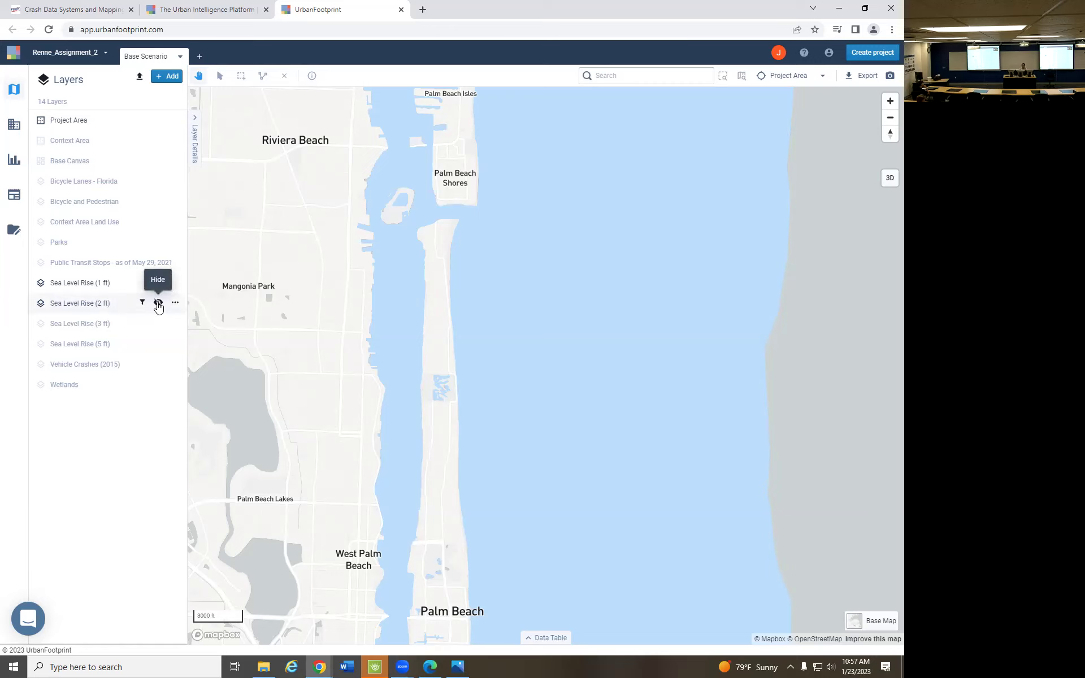
pyautogui.moveTo(424, 461); pyautogui.dragTo(408, 312)
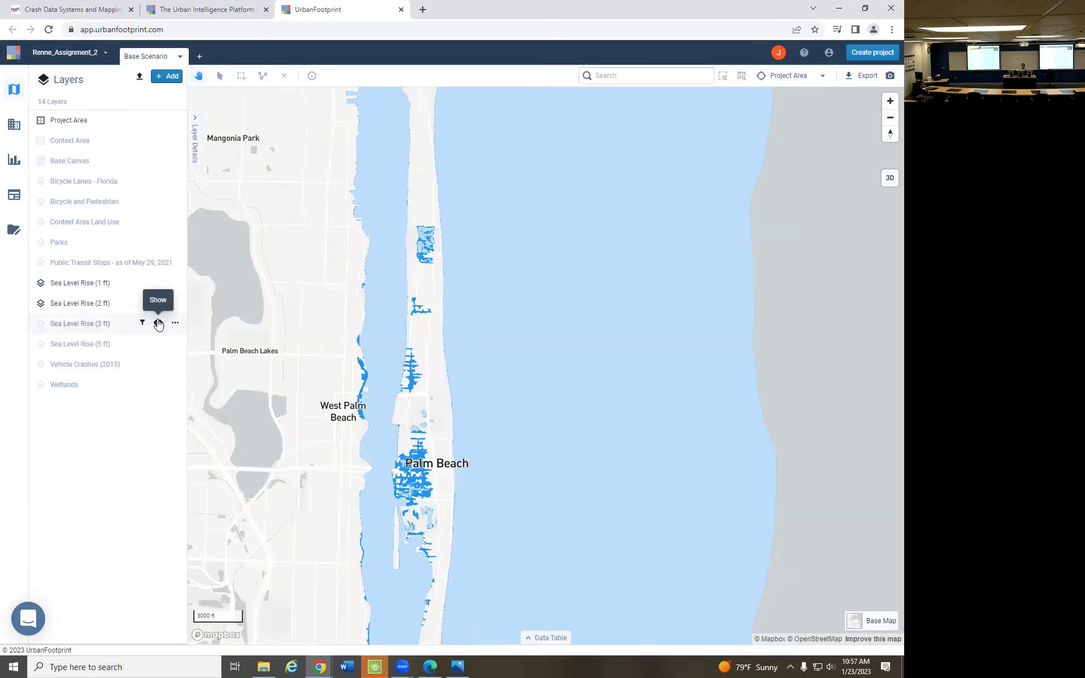
pyautogui.click(158, 323)
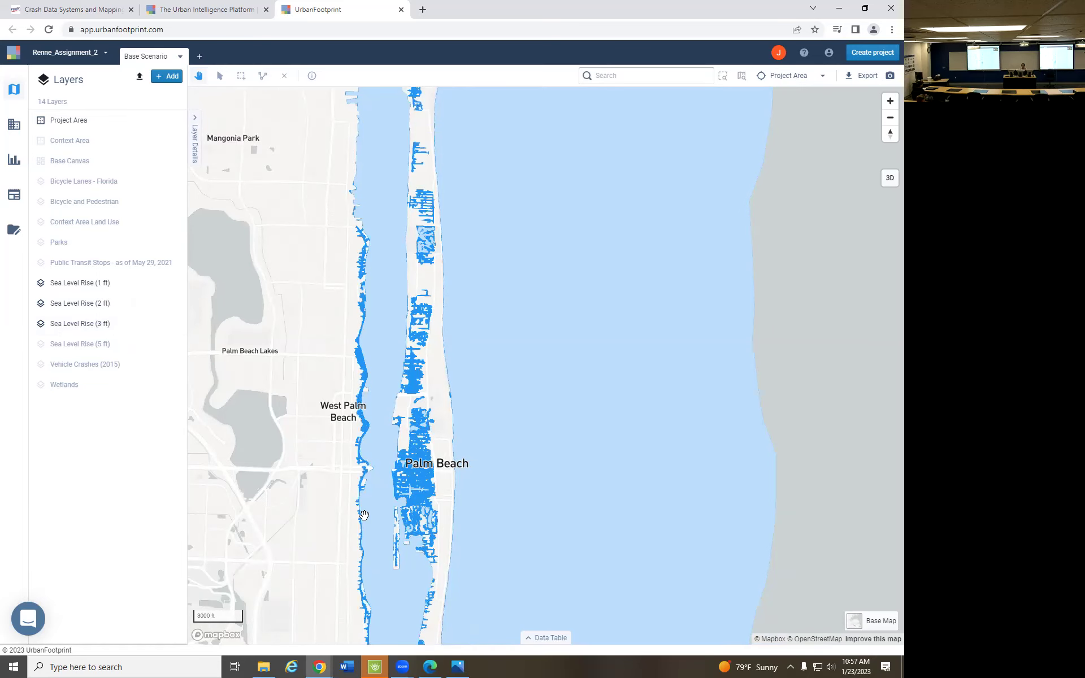
pyautogui.scroll(2, 364, 512)
pyautogui.scroll(3, 364, 512)
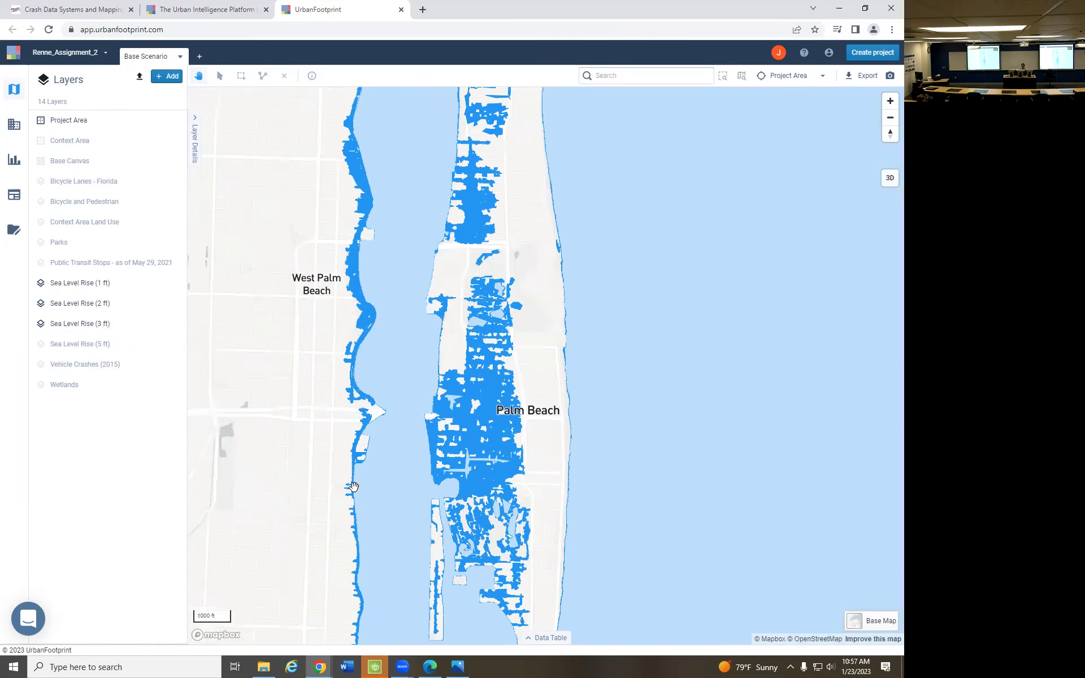
pyautogui.click(158, 346)
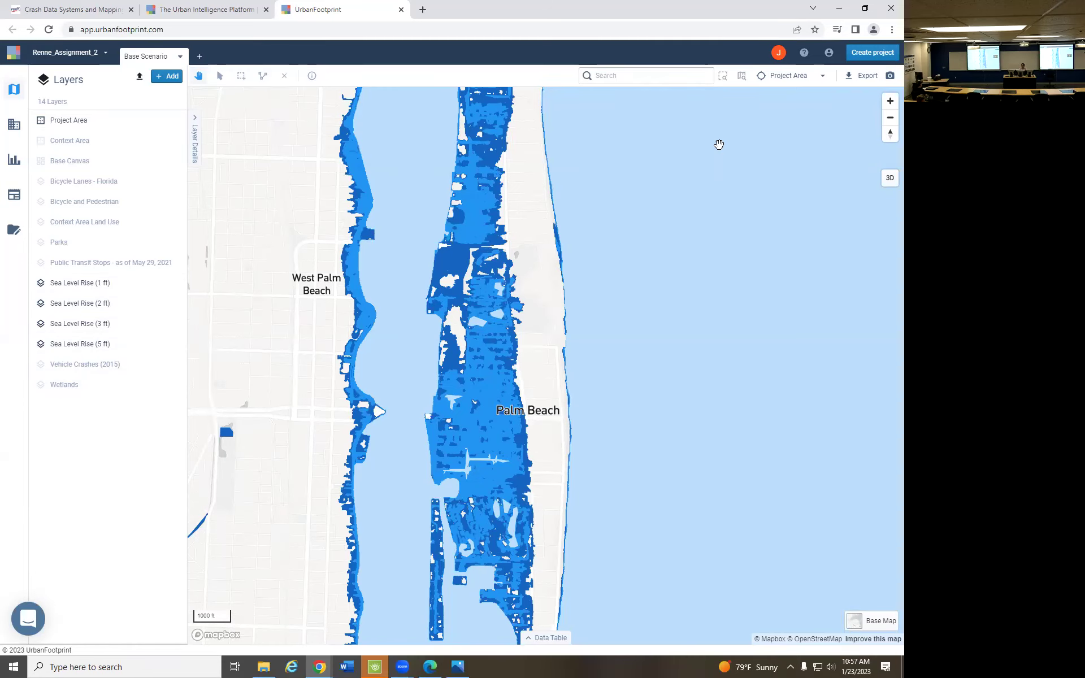
# Frame the project area and Palm Beach coast at 1:35,220 and export the map as an 11" x 17" landscape PNG.
pyautogui.click(866, 75)
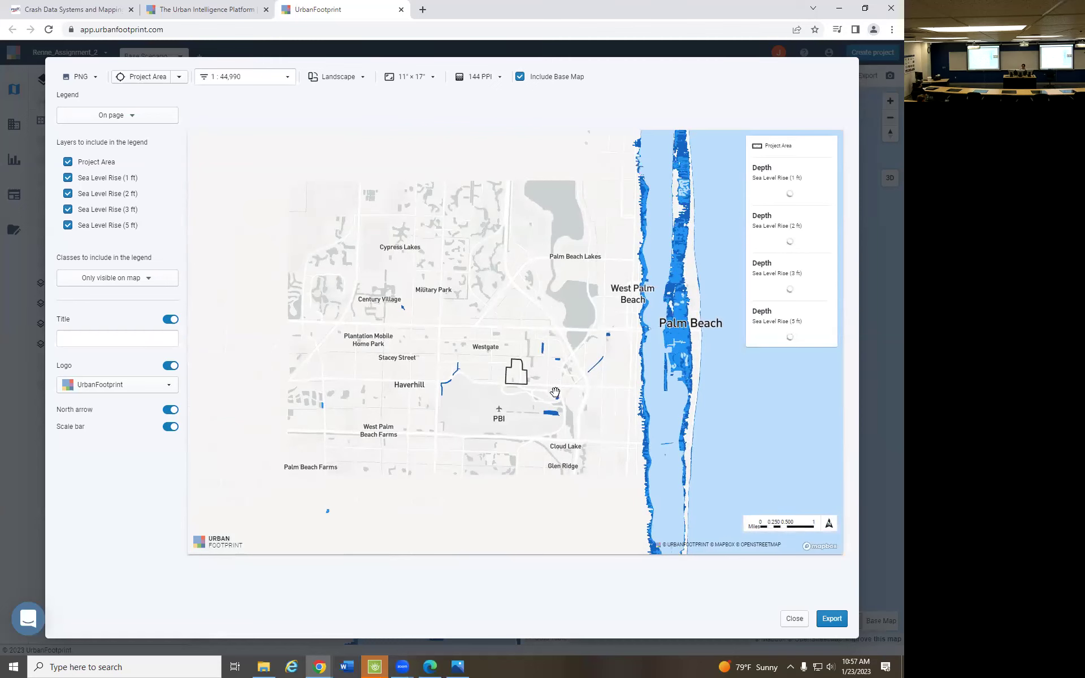
pyautogui.scroll(3, 550, 396)
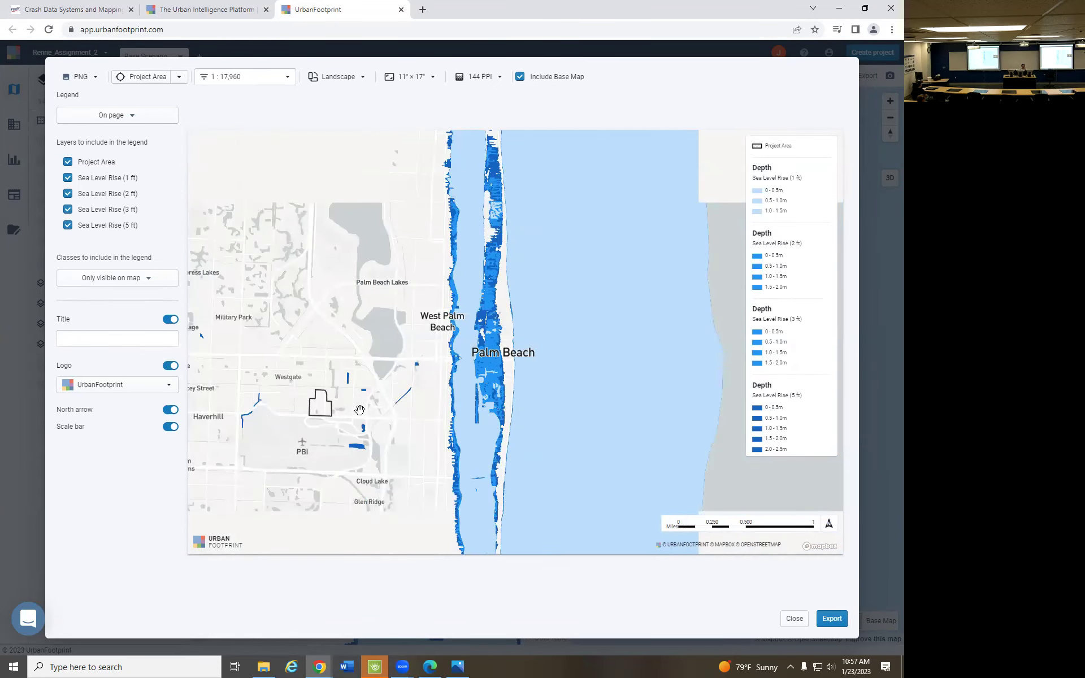
pyautogui.scroll(-2, 360, 409)
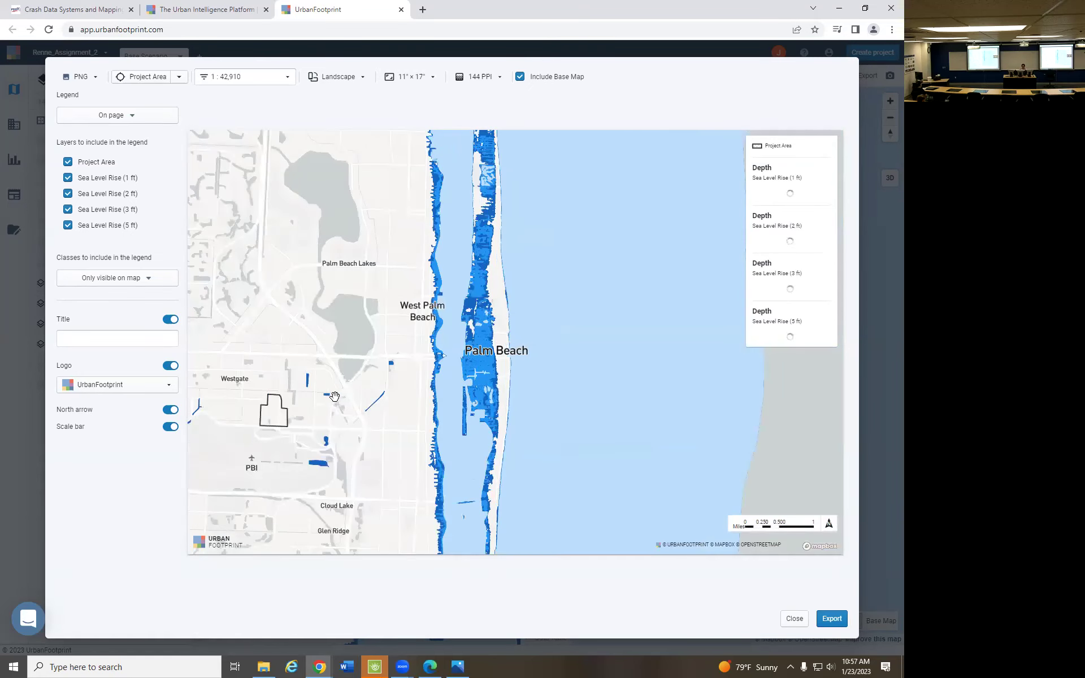
pyautogui.moveTo(298, 397); pyautogui.dragTo(396, 331)
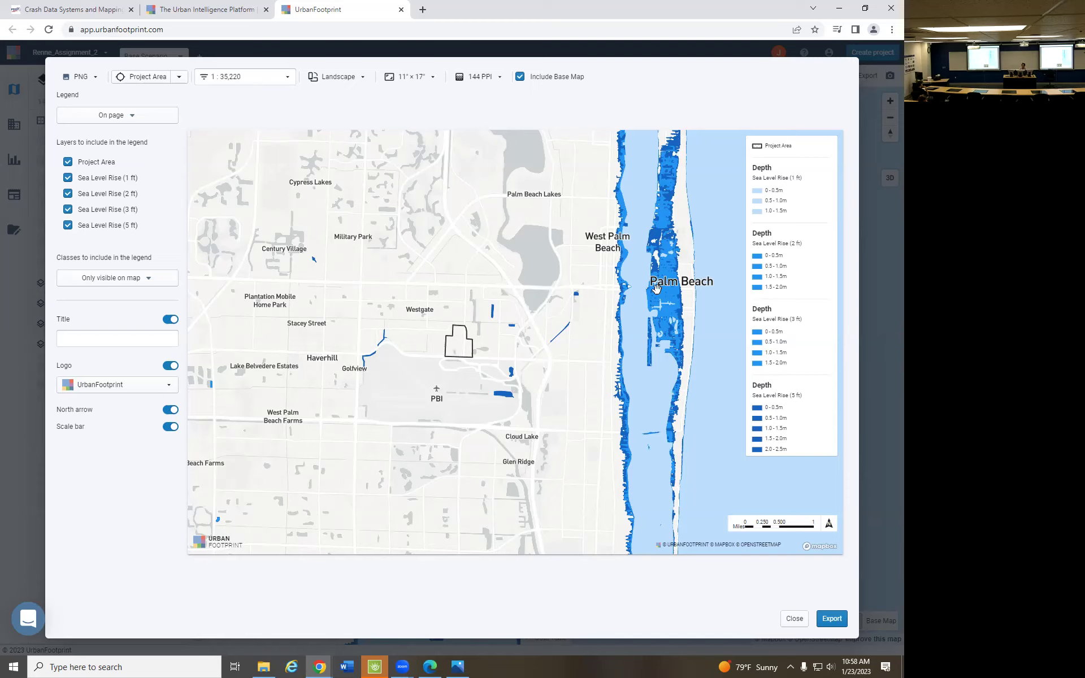
pyautogui.click(833, 618)
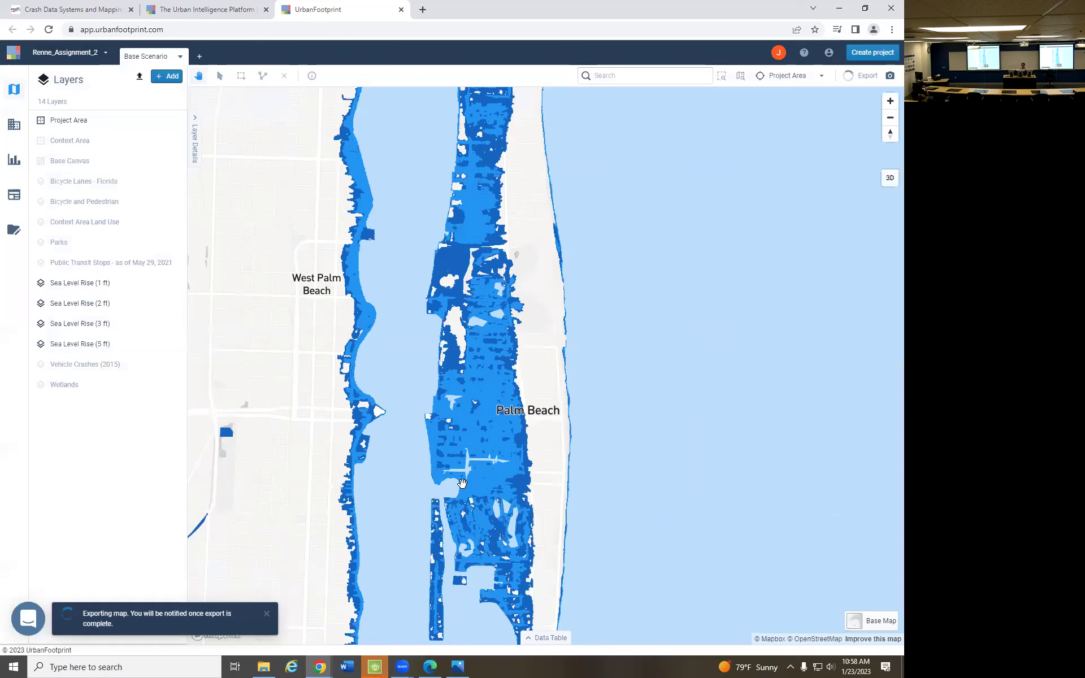